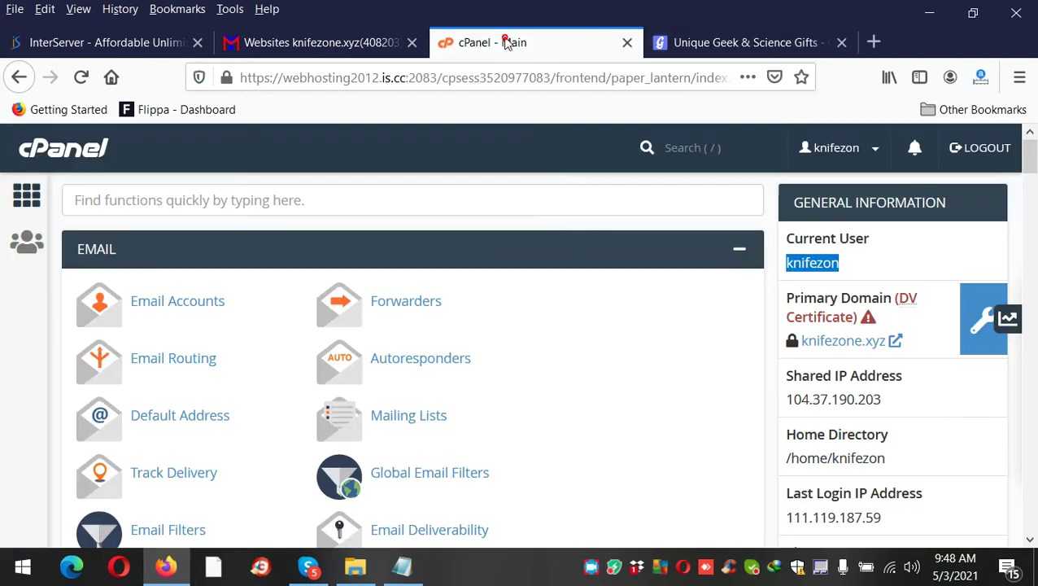
Open WordPress in the Softaculous Apps Installer section of the hosting control panel.
scroll(452, 209, down, 5)
scroll(452, 210, down, 20)
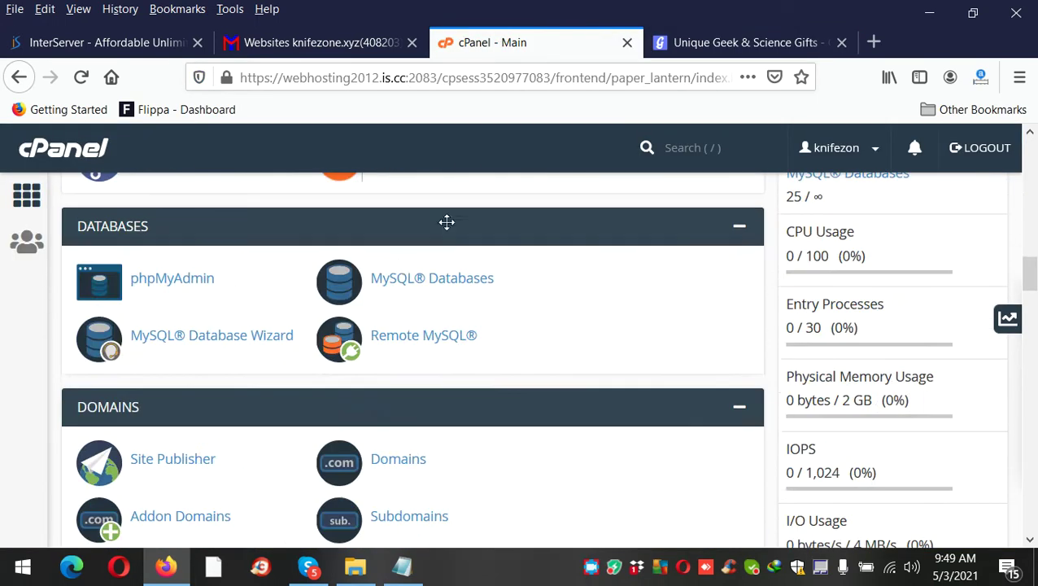
scroll(281, 308, down, 10)
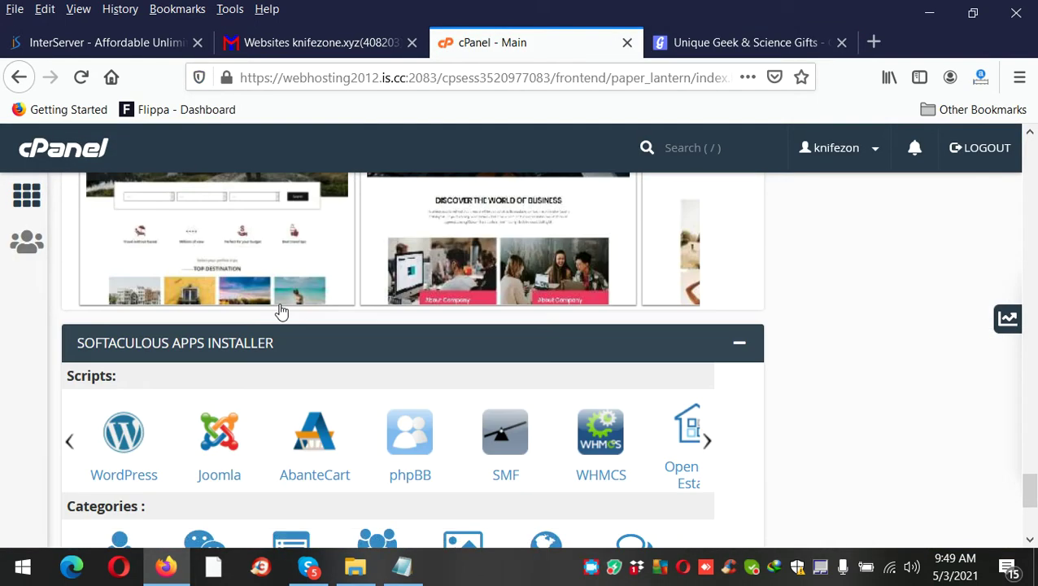
scroll(144, 270, up, 2)
click(144, 271)
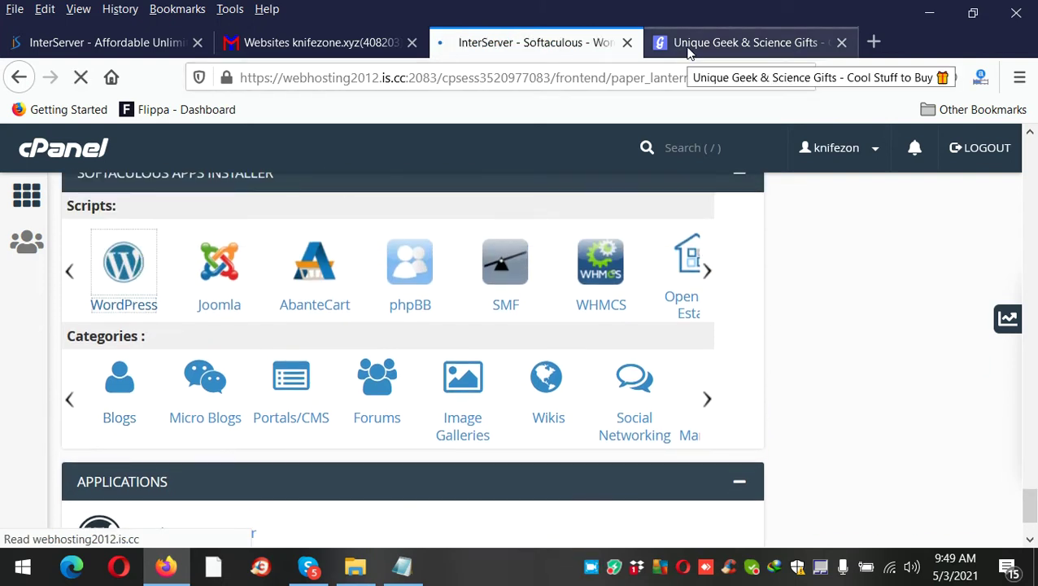
Find the WordPress installation dated April 26, 2021, 6:07 am and open its admin dashboard.
scroll(443, 308, down, 15)
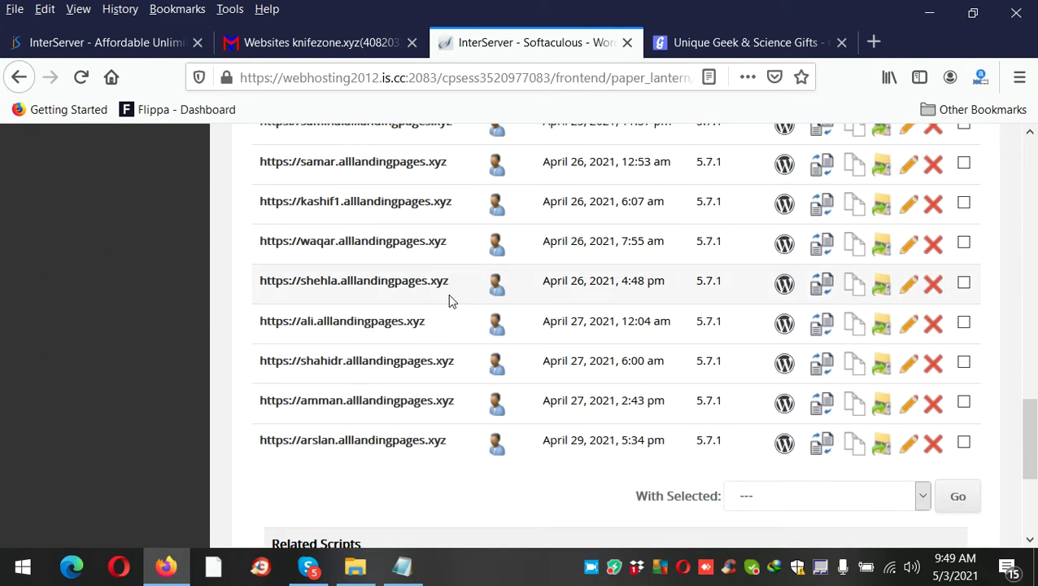
scroll(447, 294, up, 5)
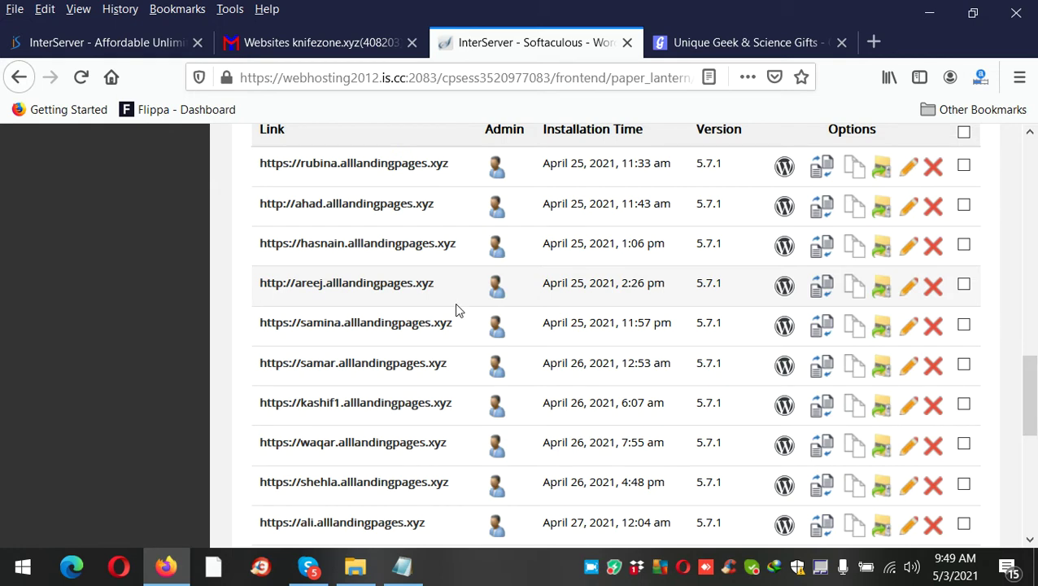
scroll(498, 320, down, 2)
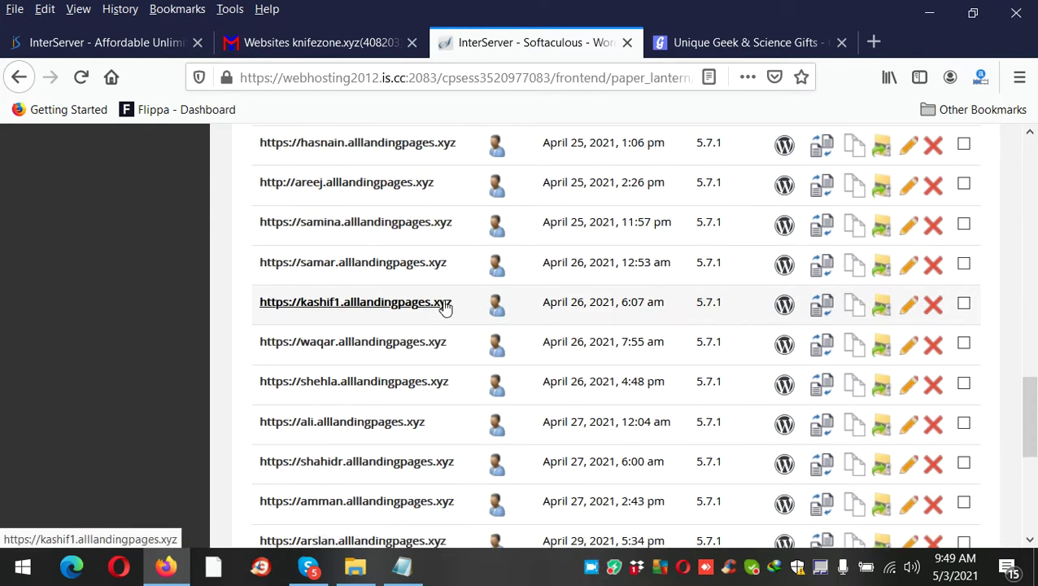
click(501, 303)
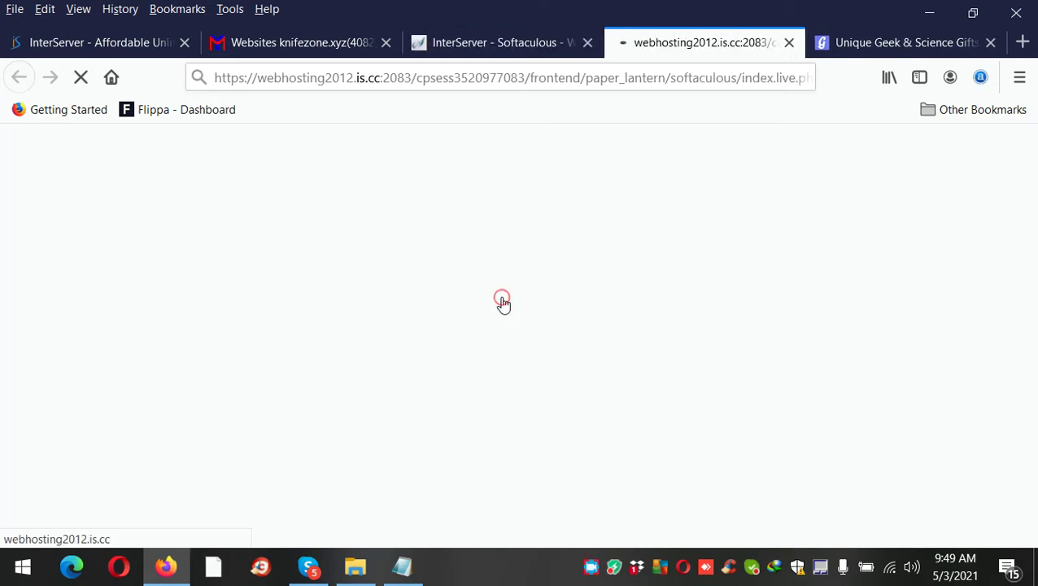
click(850, 45)
click(713, 45)
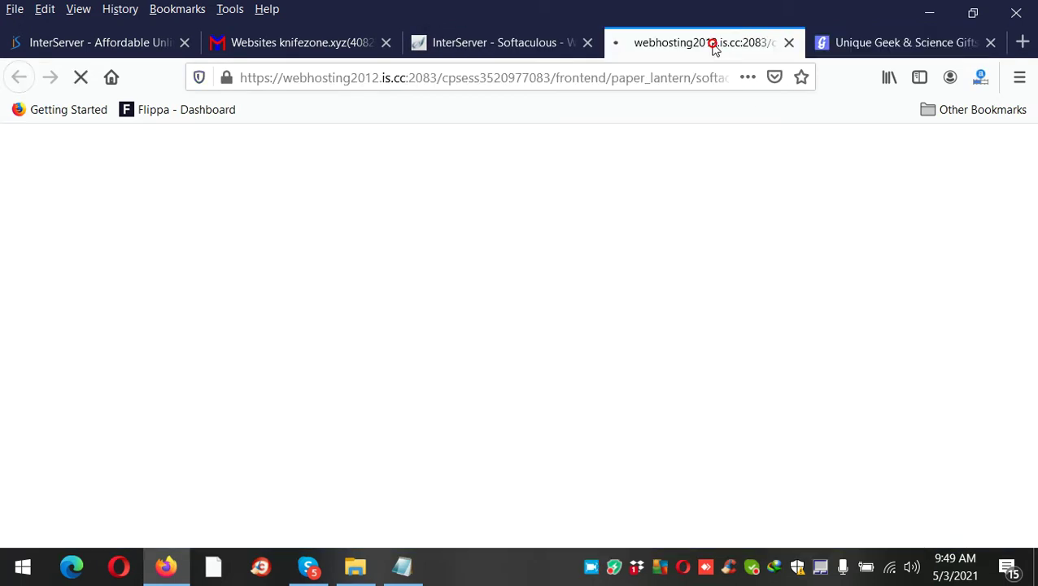
click(854, 47)
click(705, 49)
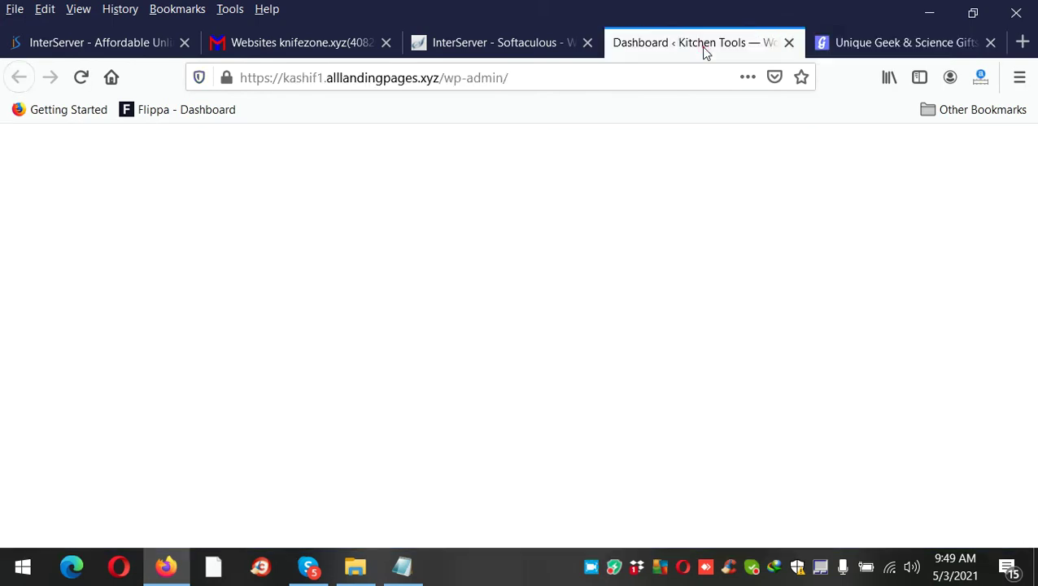
Look through the list of existing pages on the Kitchen Tools site and start adding a new page.
scroll(366, 249, down, 2)
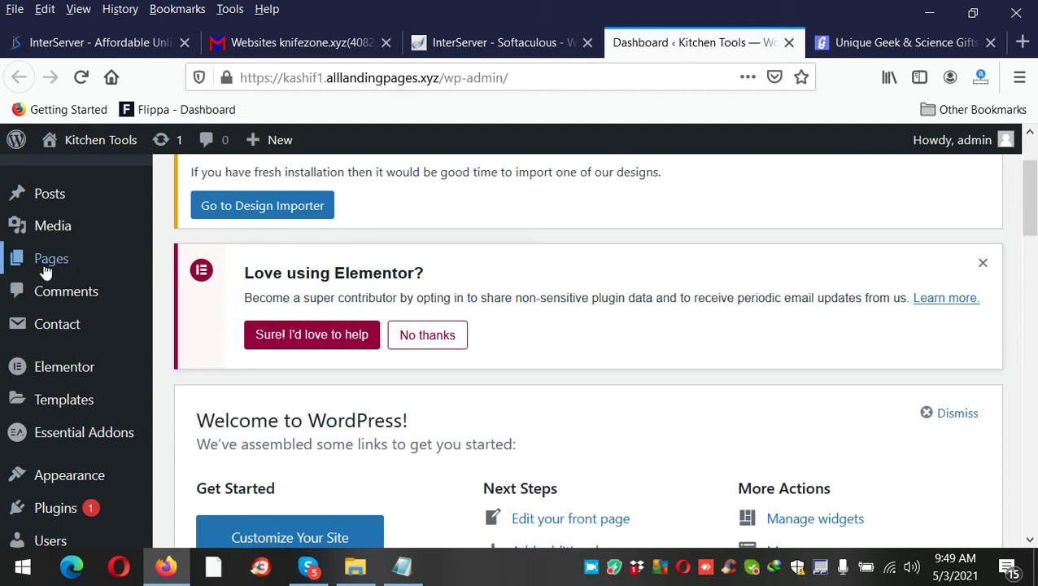
mouse_move(114, 266)
click(213, 264)
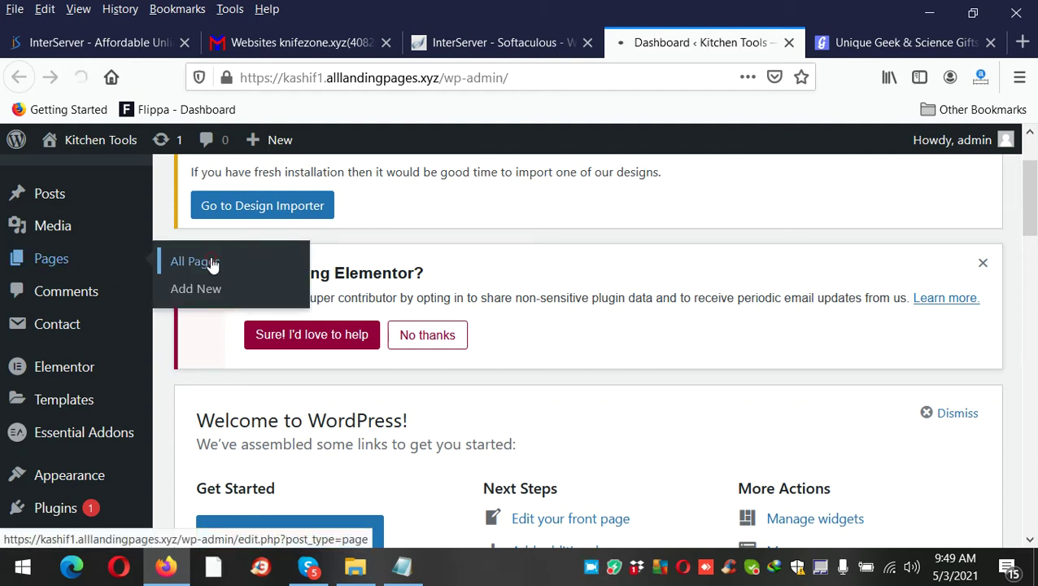
scroll(627, 203, down, 5)
scroll(626, 204, down, 5)
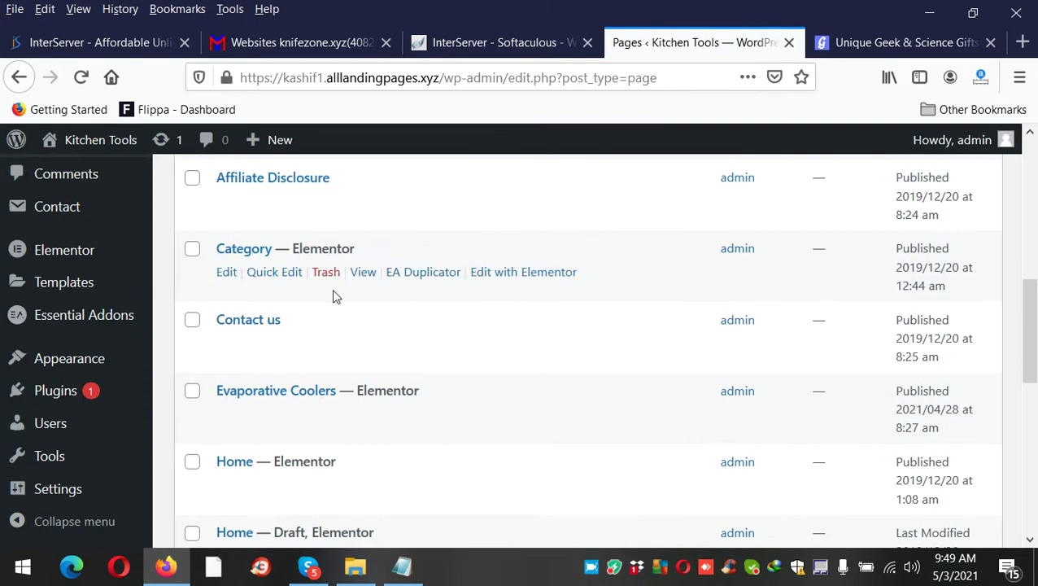
scroll(538, 273, up, 10)
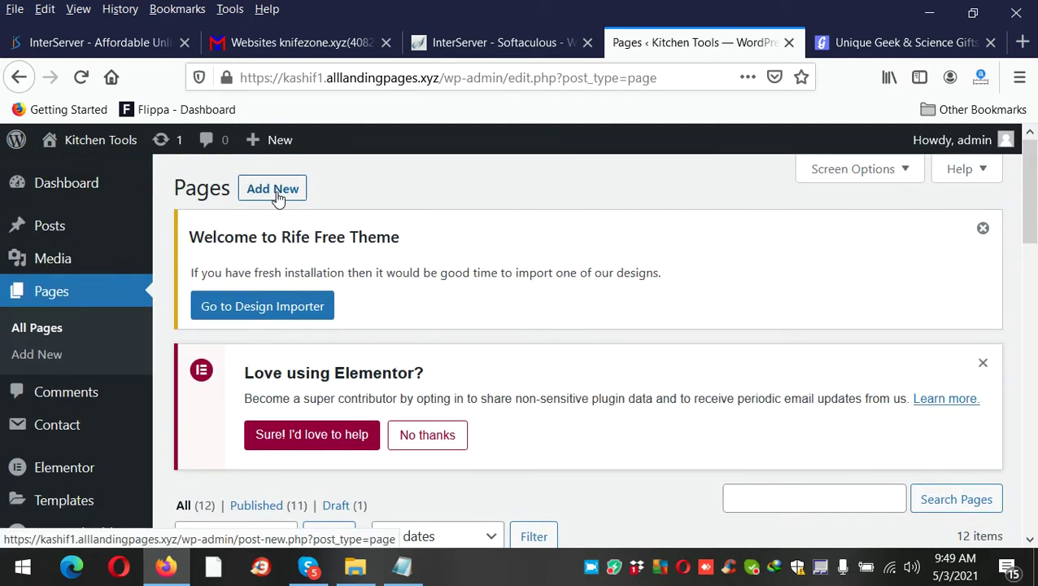
click(276, 196)
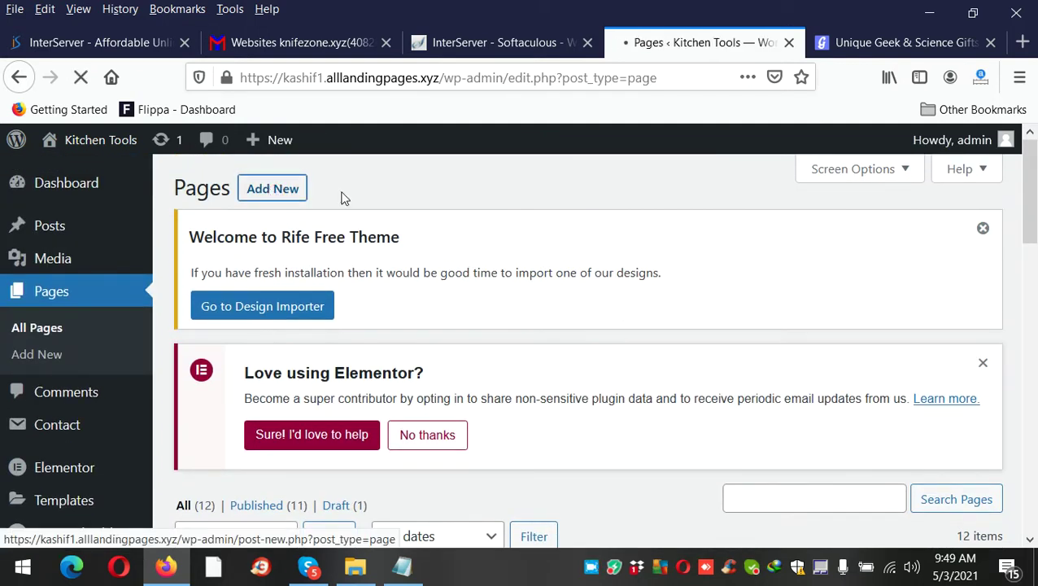
Switch to the GeekWrapped website and open its Tools & Gear product review category.
click(919, 46)
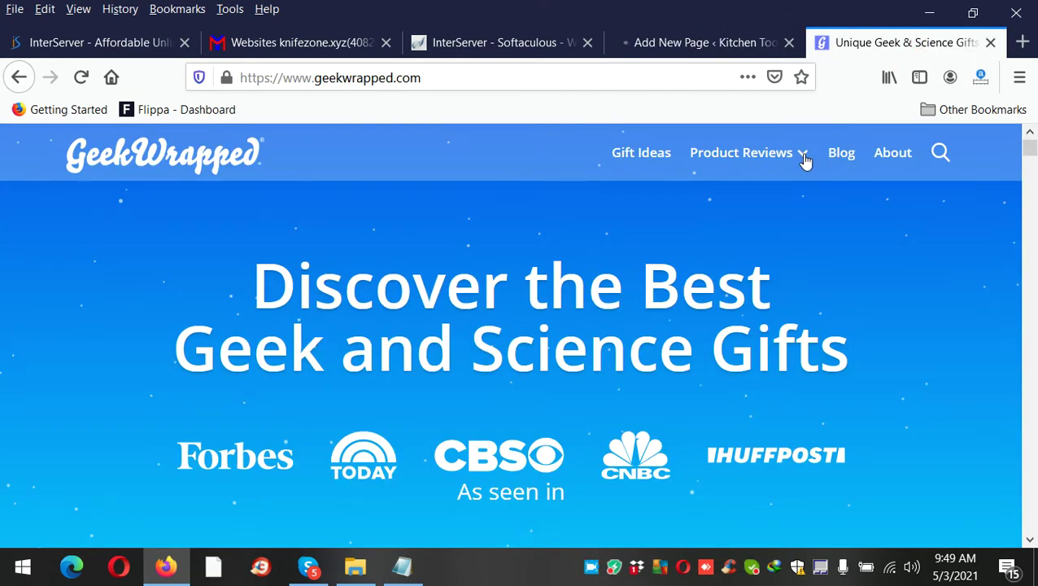
mouse_move(795, 162)
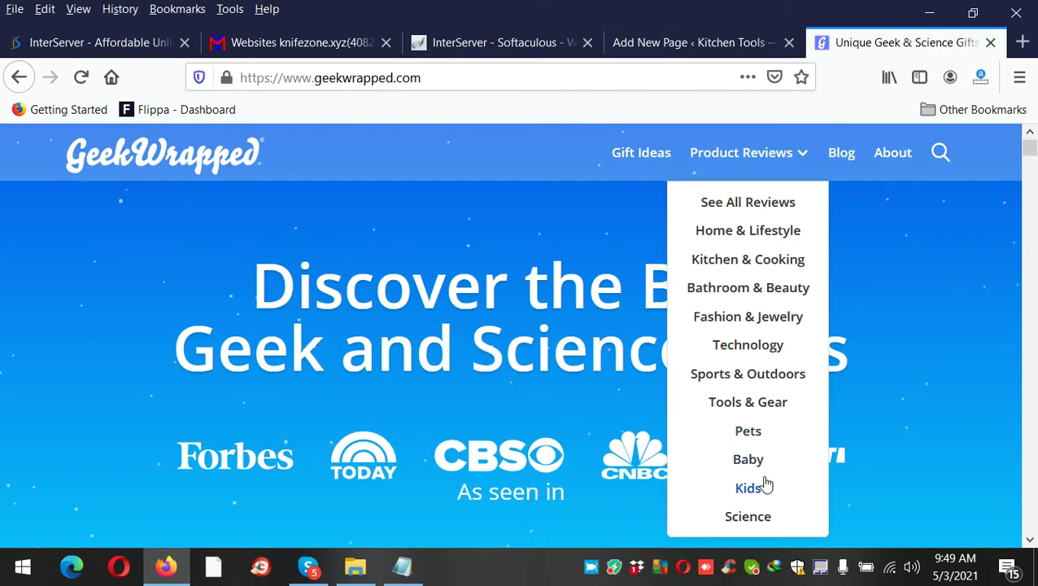
click(766, 406)
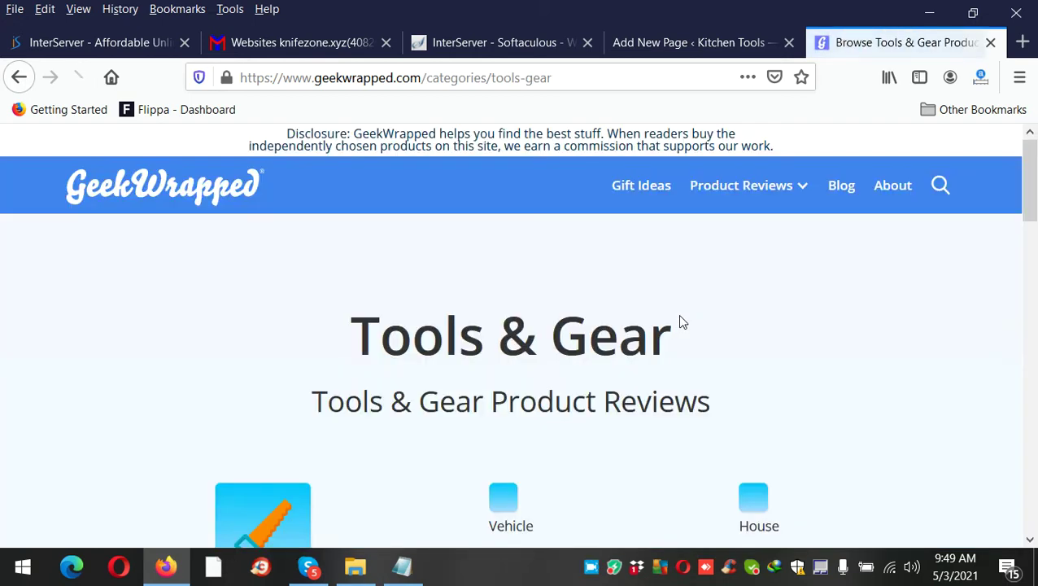
Browse the Tools & Gear categories, go into Saws and open the Professional Chainsaws buying guide.
scroll(678, 318, down, 4)
scroll(651, 321, down, 3)
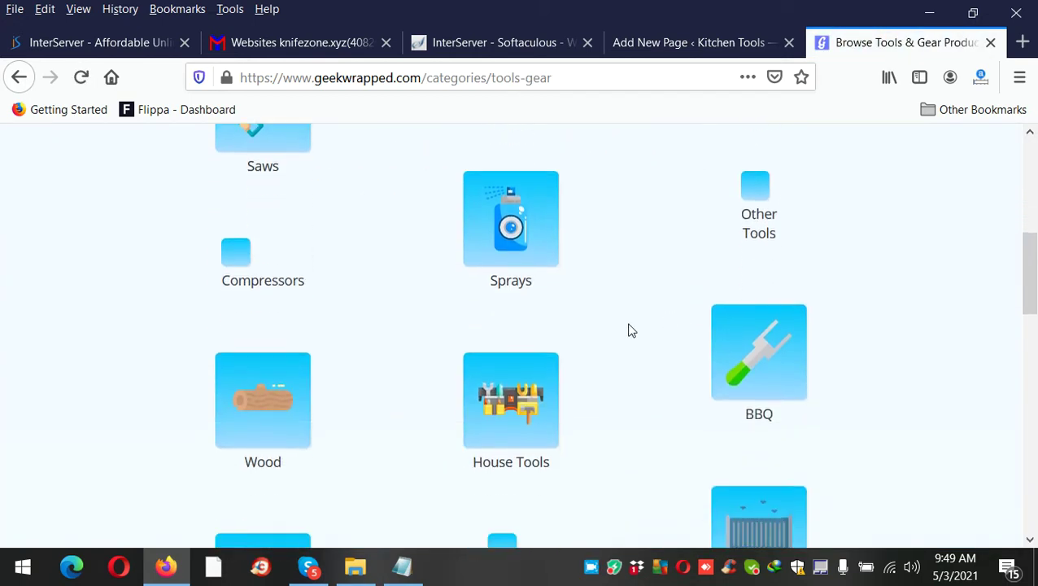
scroll(638, 331, down, 2)
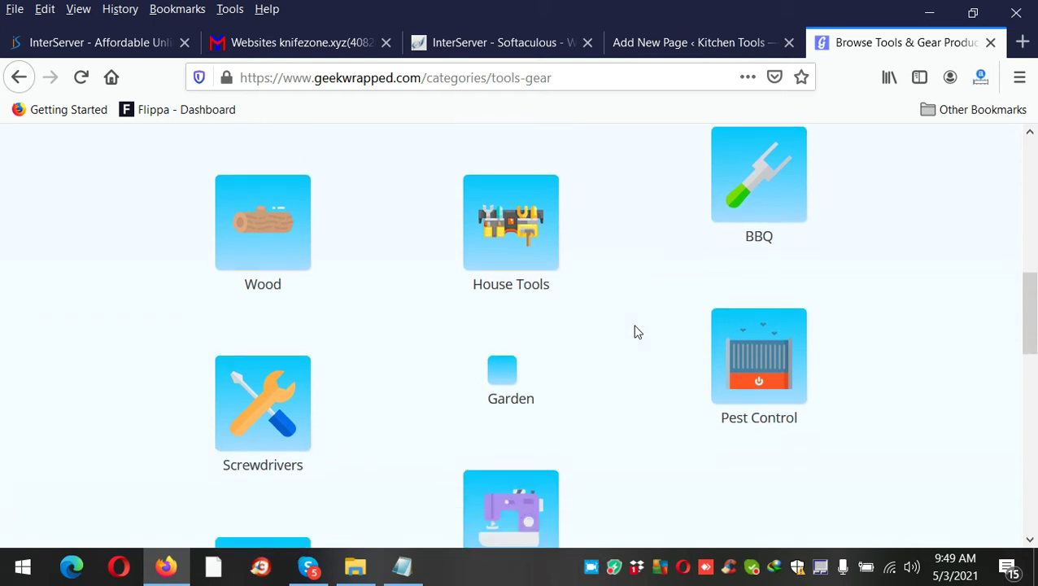
scroll(362, 360, up, 5)
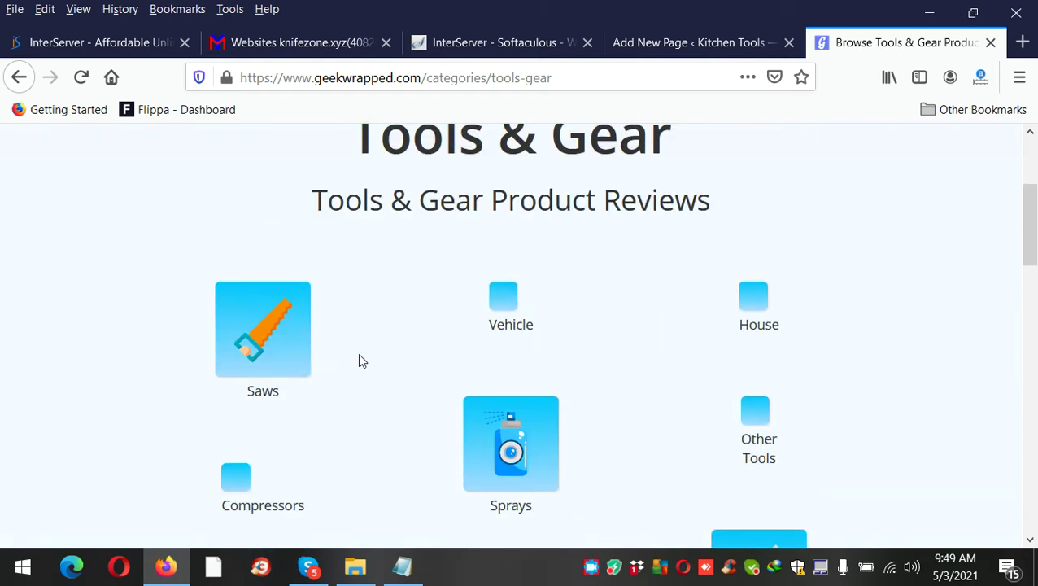
click(274, 402)
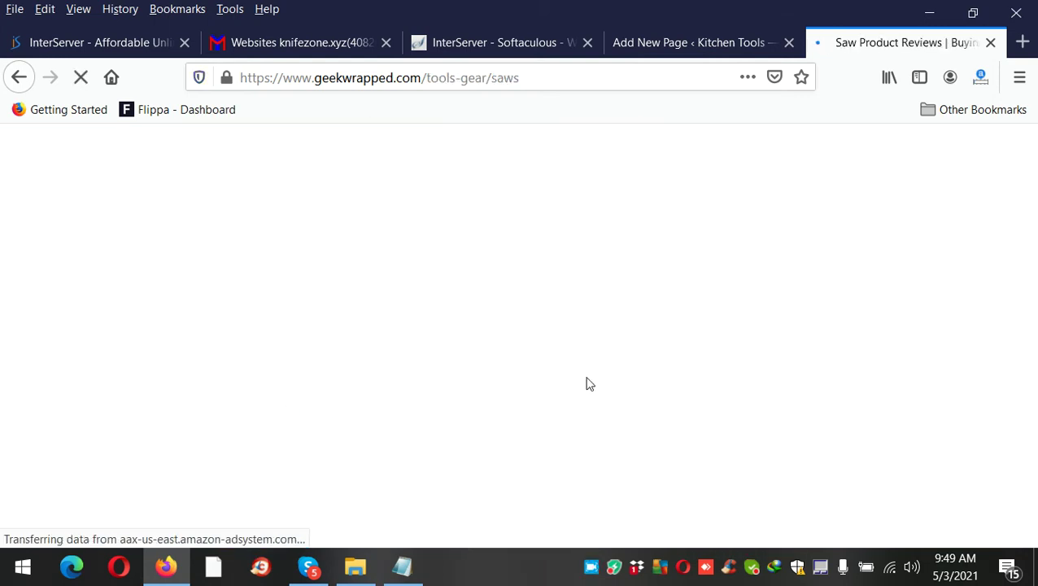
scroll(773, 353, down, 10)
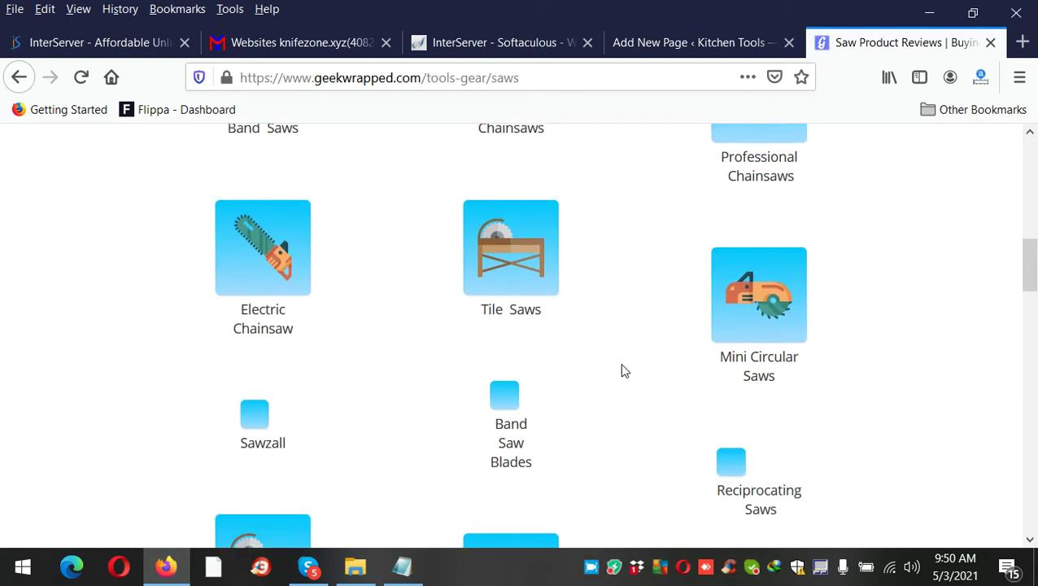
click(739, 183)
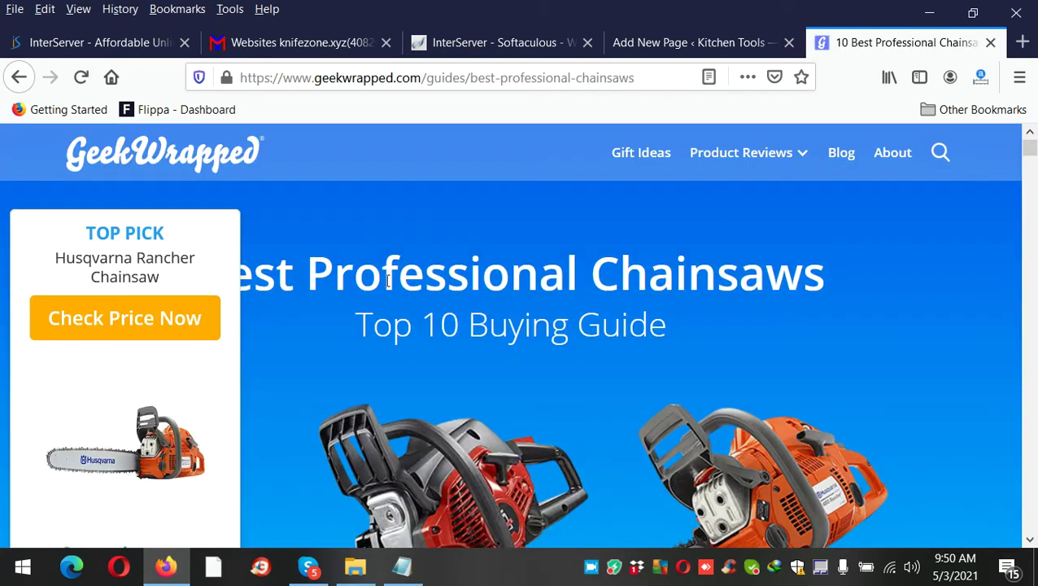
Skim the chainsaw guide's recommendations and copy its main heading "Best Professional Chainsaws".
scroll(387, 280, down, 10)
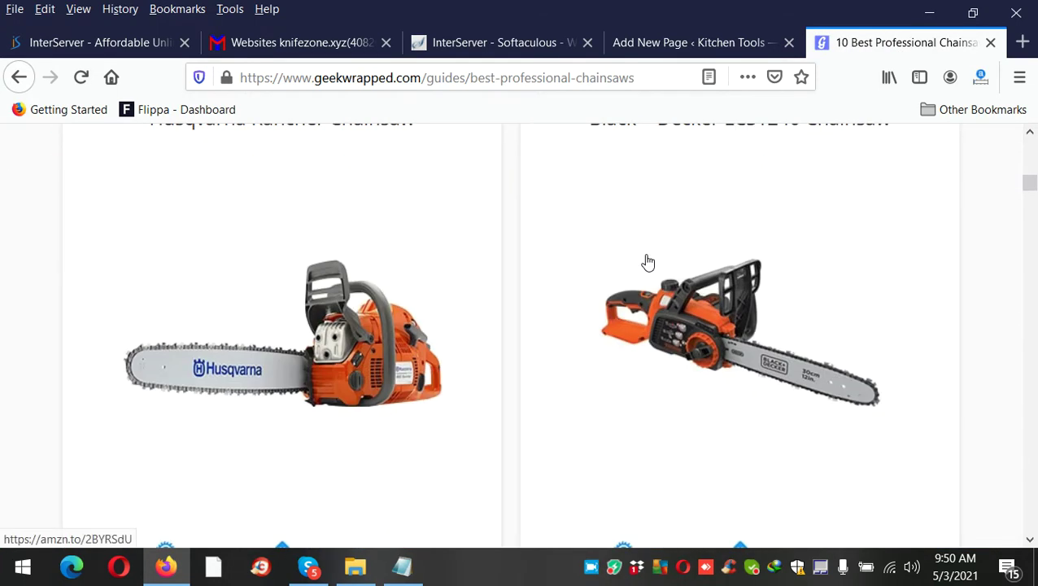
scroll(648, 262, up, 2)
scroll(648, 262, down, 2)
scroll(648, 262, up, 10)
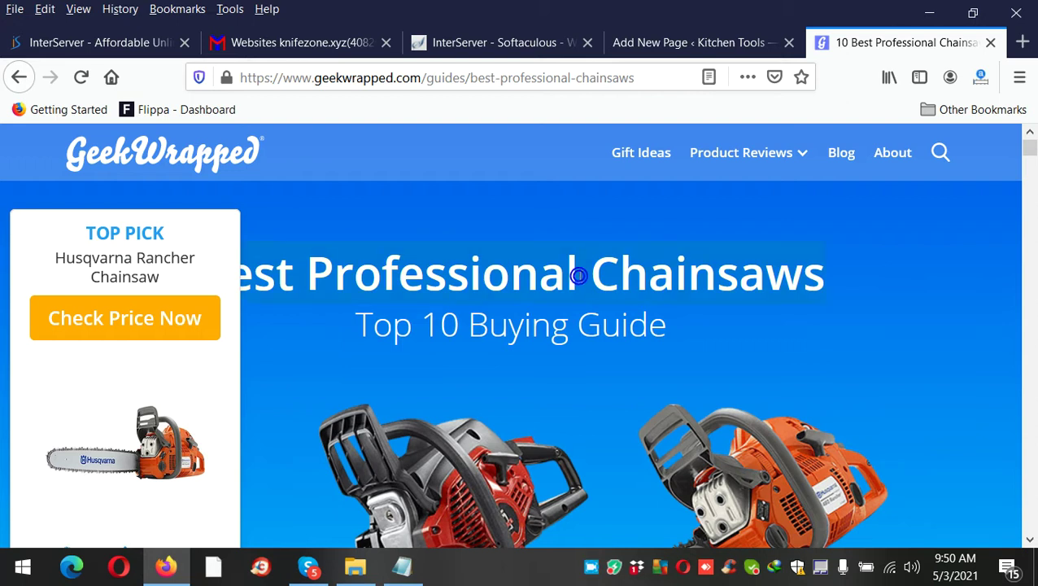
right_click(578, 276)
click(608, 290)
Examine the guide's layout, from the hero banner to the Our Recommendations product boxes, with the page zoomed to 70%.
scroll(722, 295, down, 2)
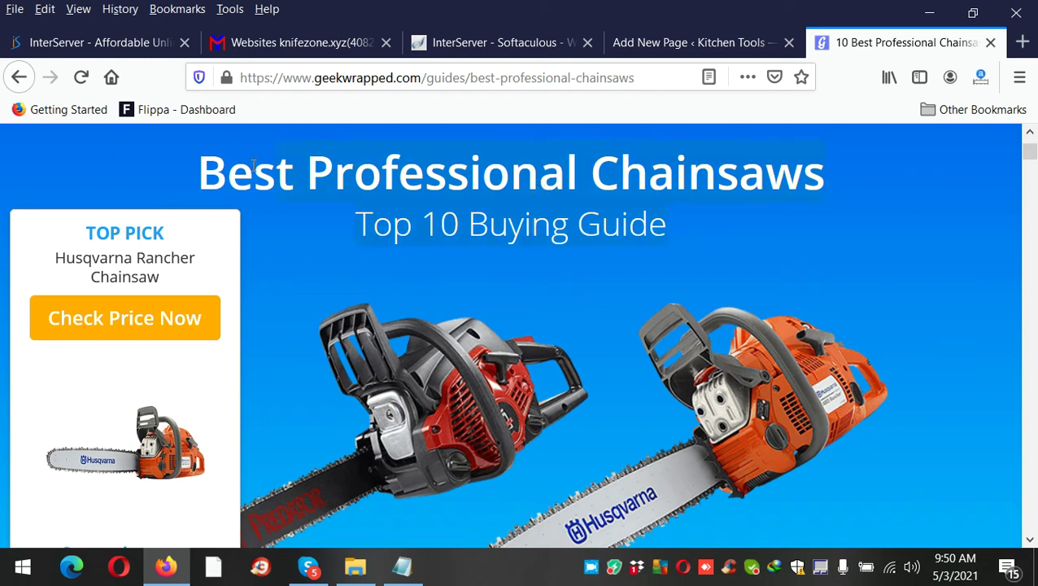
scroll(513, 184, down, 6)
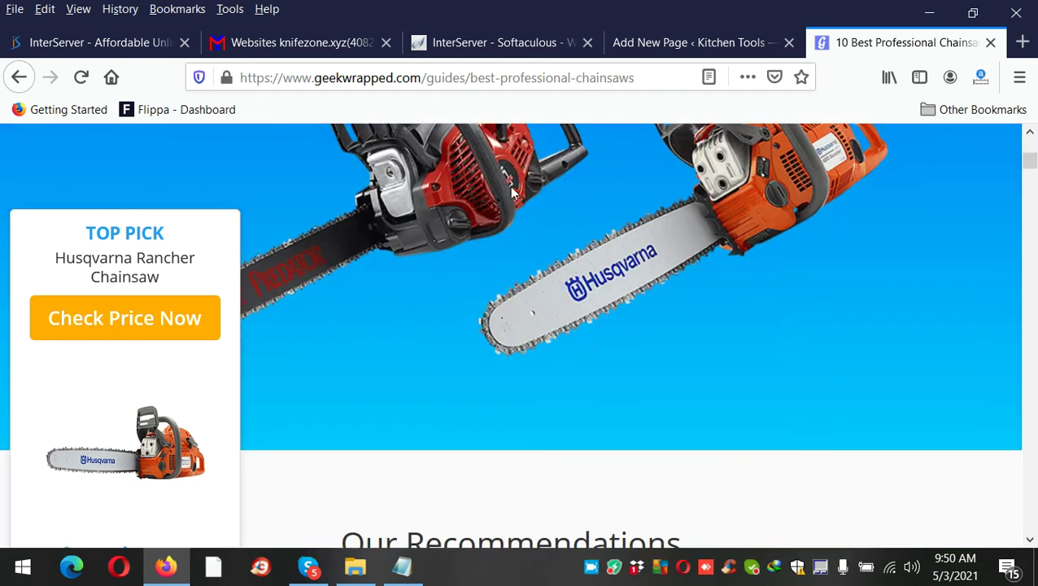
scroll(553, 190, down, 4)
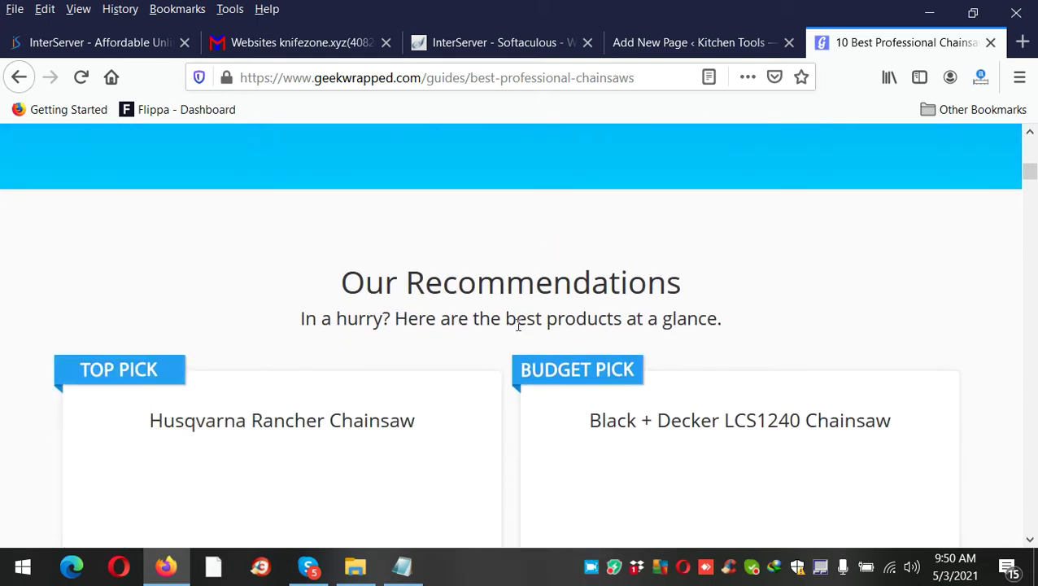
scroll(316, 376, down, 6)
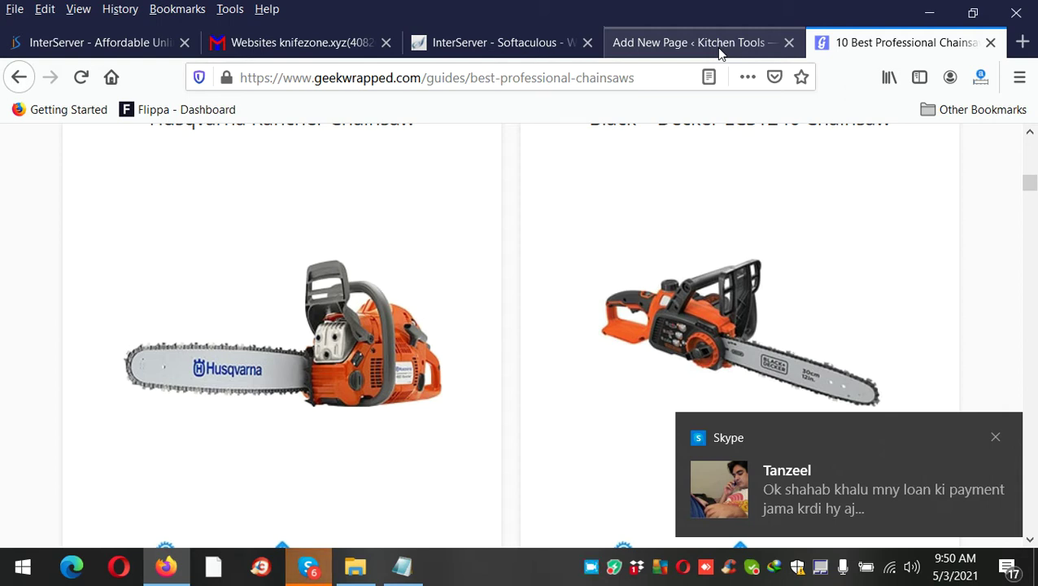
drag(1030, 182, 1030, 134)
scroll(719, 273, up, 2)
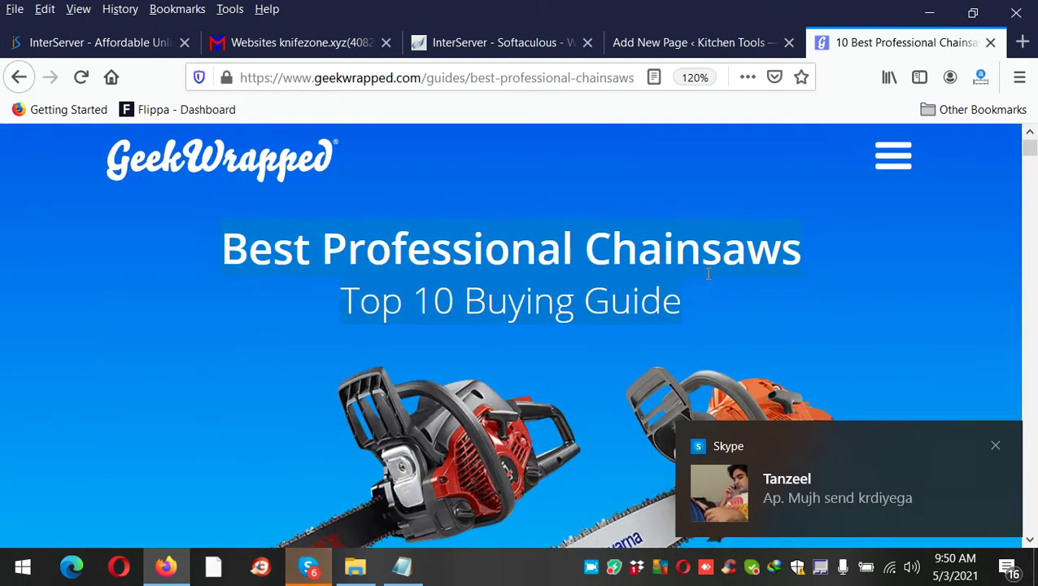
scroll(709, 275, up, 3)
scroll(709, 274, down, 6)
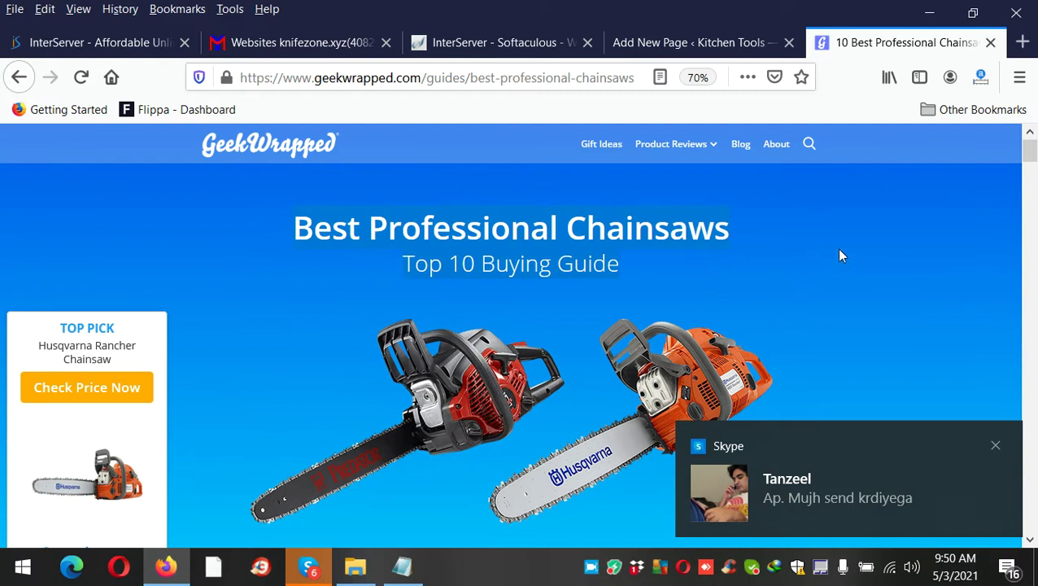
scroll(839, 255, down, 4)
scroll(843, 256, down, 3)
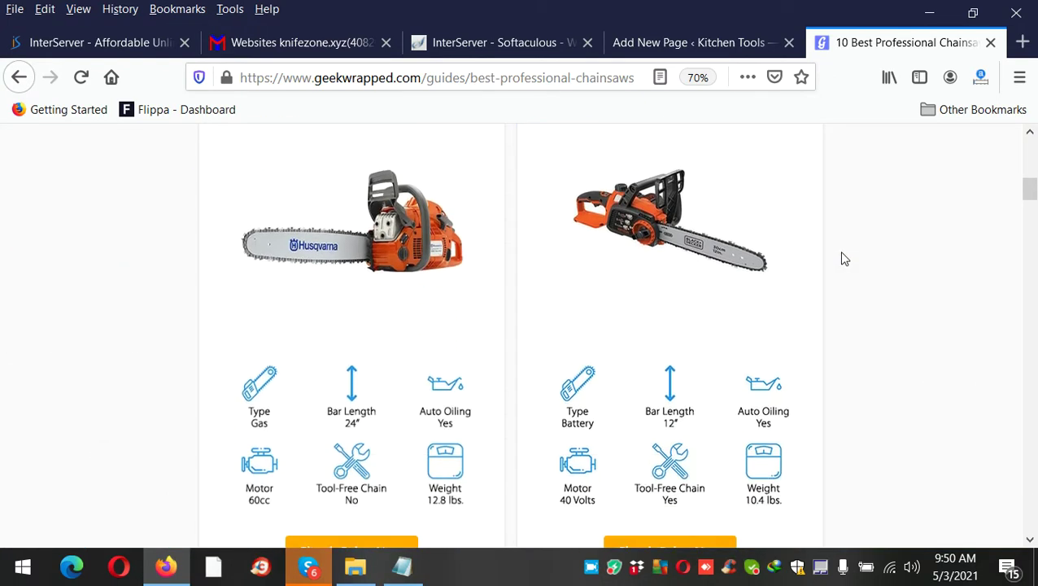
scroll(883, 257, up, 4)
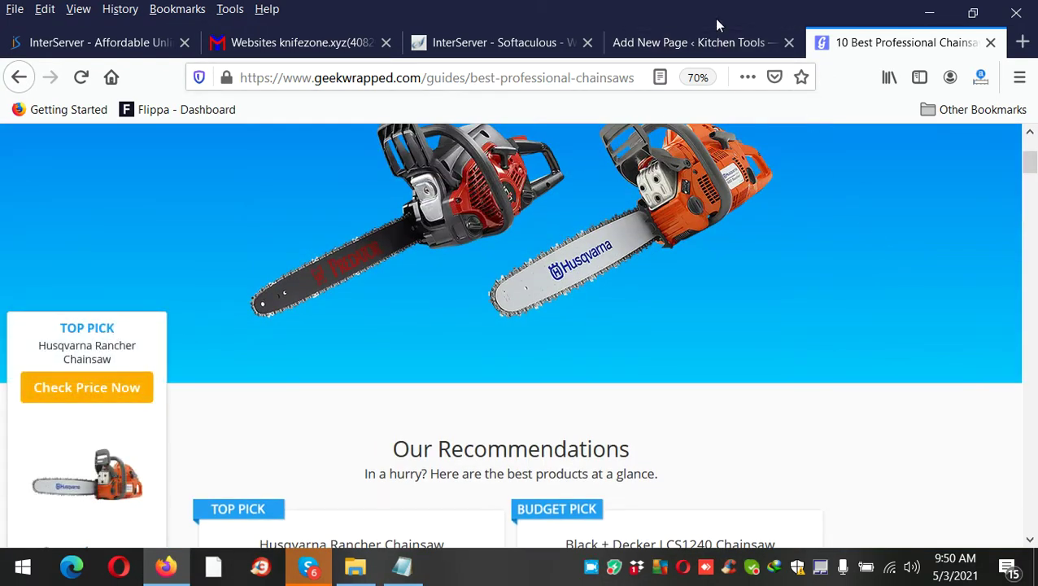
Copy the chainsaw guide's heading together with its subtitle, "Best Professional Chainsaws Top 10 Buying Guide".
click(698, 42)
click(869, 45)
scroll(608, 284, up, 3)
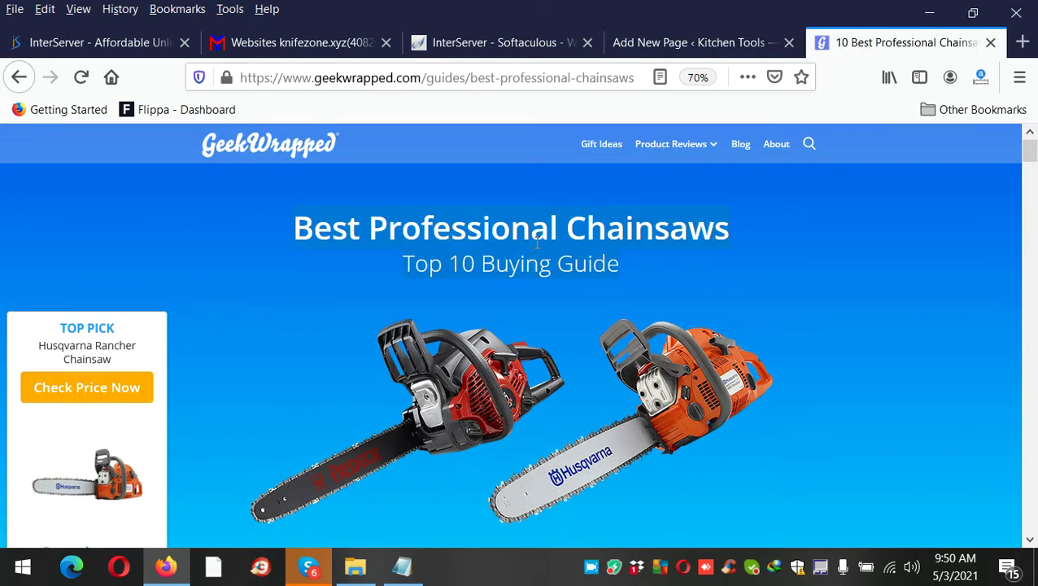
right_click(537, 242)
click(573, 255)
Paste the copied text as the new WordPress page's title and trim it to "Best Professional Chainsaws".
click(680, 39)
right_click(440, 507)
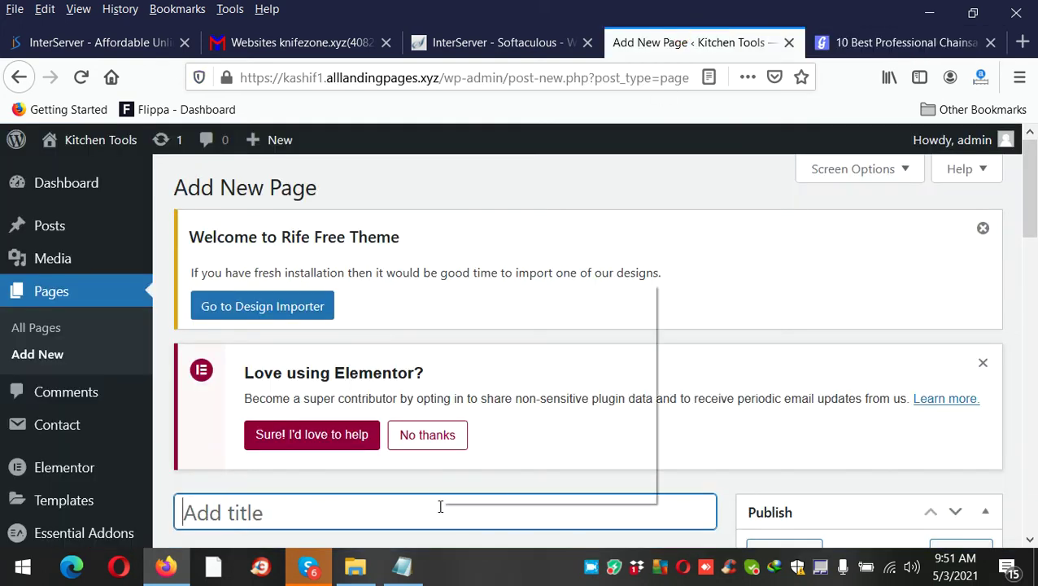
click(518, 378)
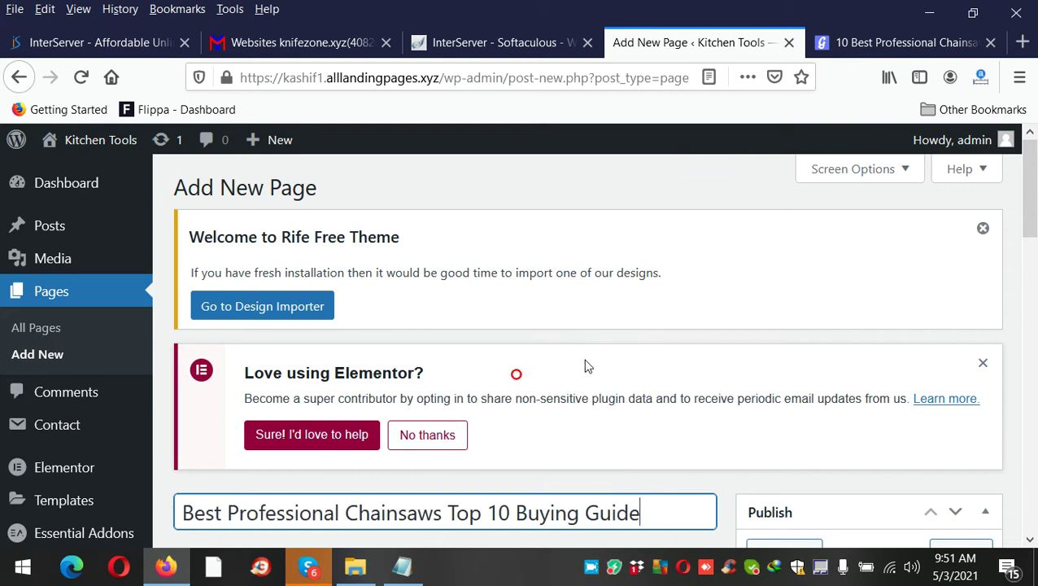
scroll(691, 358, down, 3)
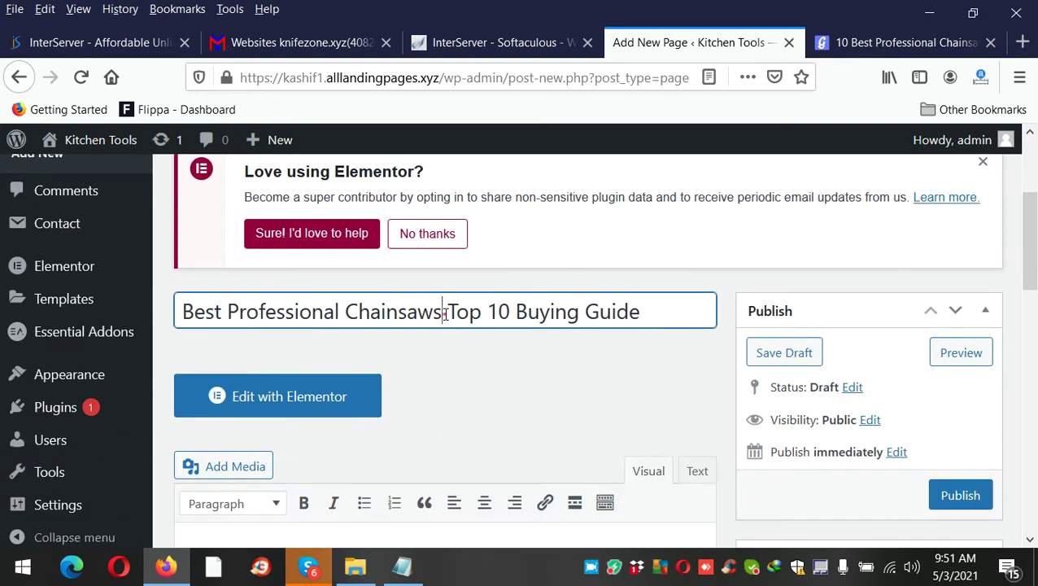
drag(445, 314, 796, 313)
key(BackSpace)
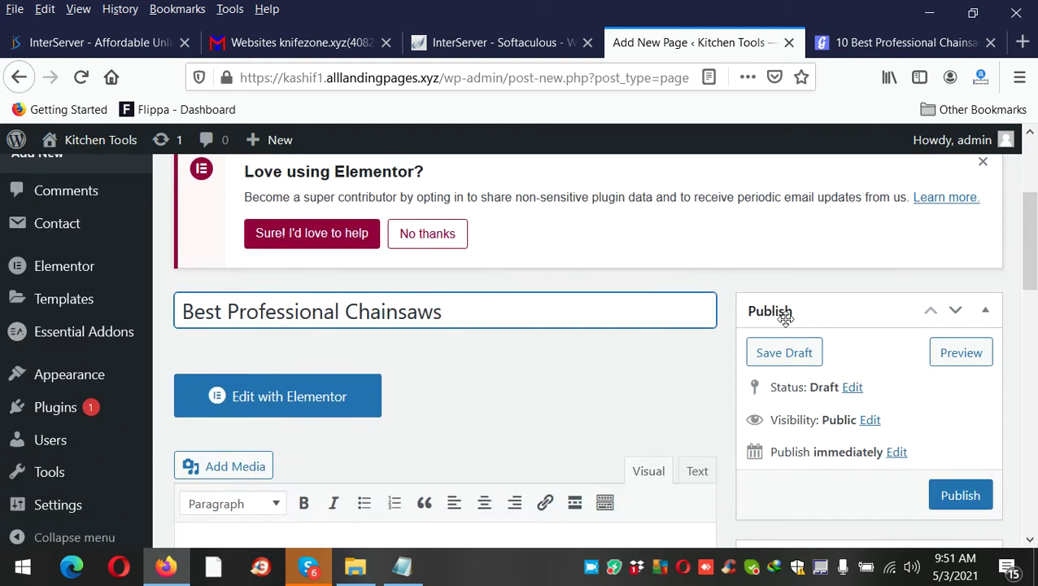
Set the page template to Elementor Full Width and publish the page.
scroll(785, 315, down, 6)
click(866, 199)
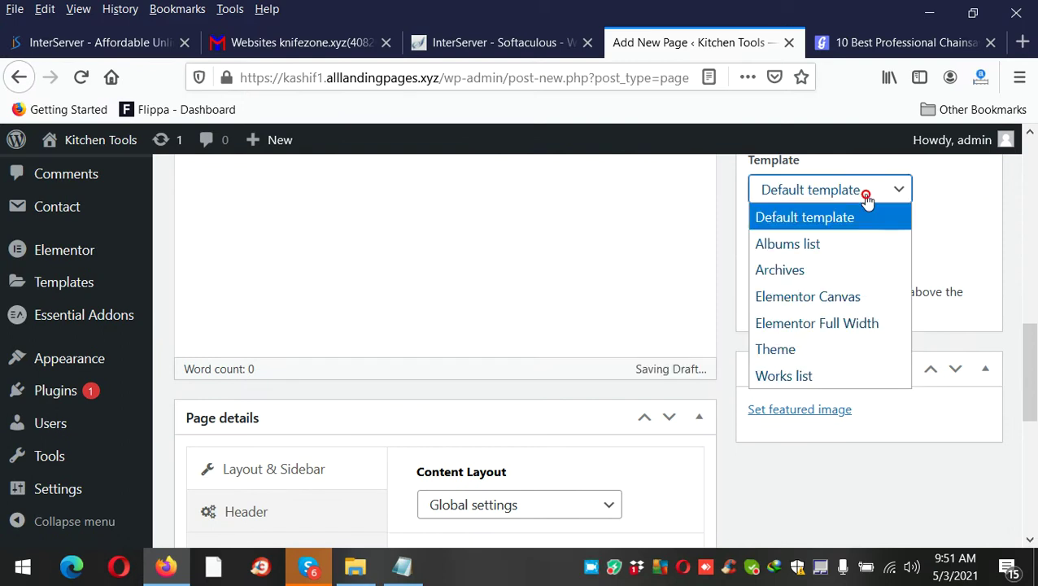
click(812, 321)
scroll(893, 309, up, 4)
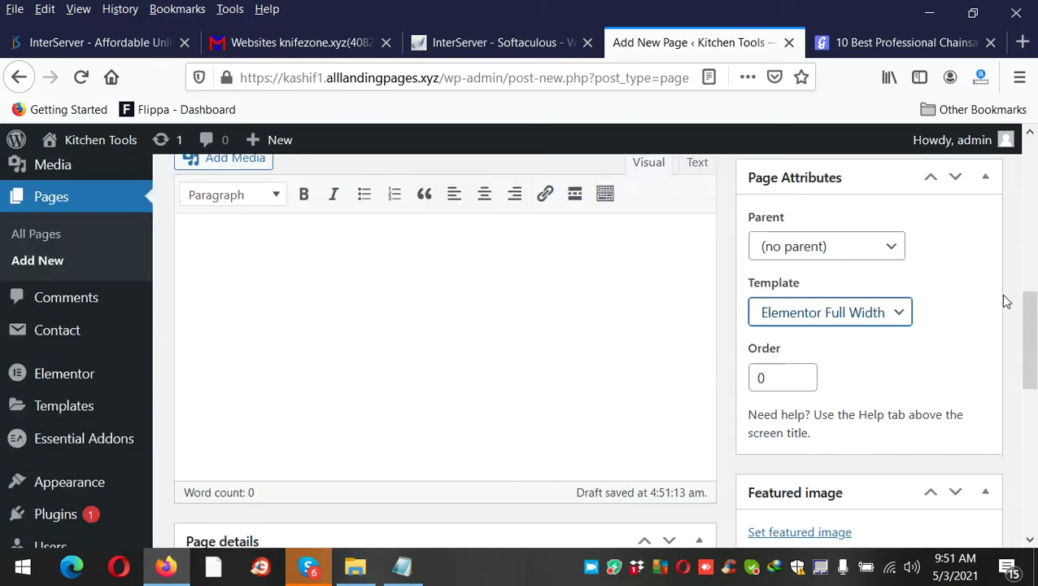
click(950, 294)
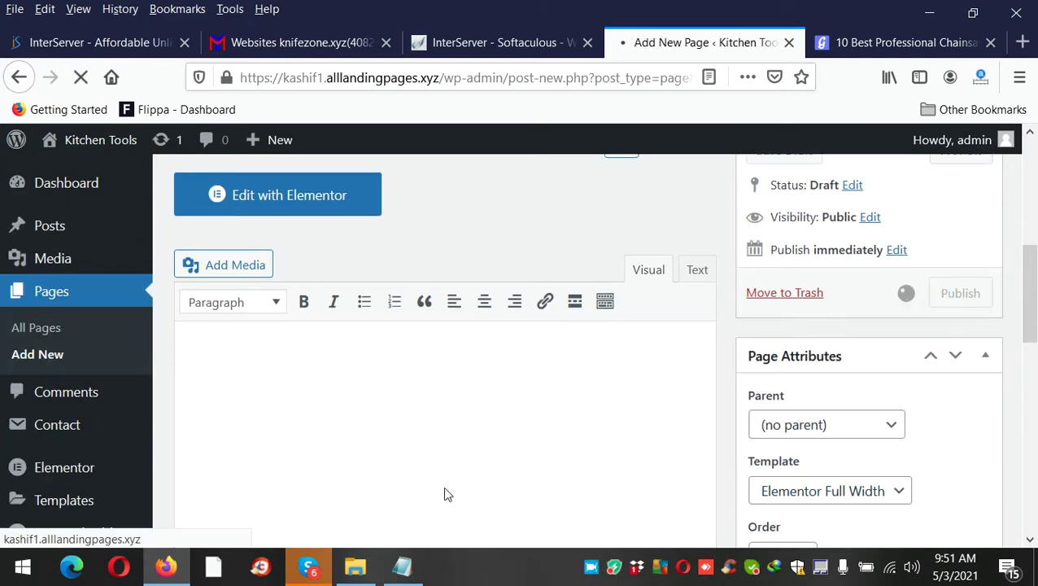
Open the published Best Professional Chainsaws page in the Elementor editor, glancing at the GeekWrapped guide while it loads.
scroll(615, 352, down, 4)
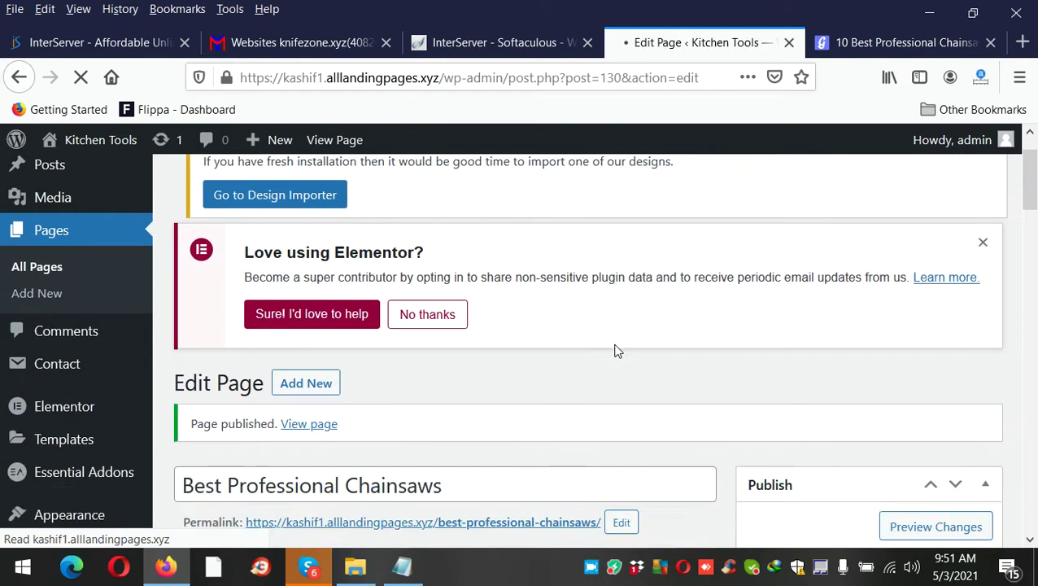
scroll(726, 350, down, 2)
scroll(725, 350, down, 3)
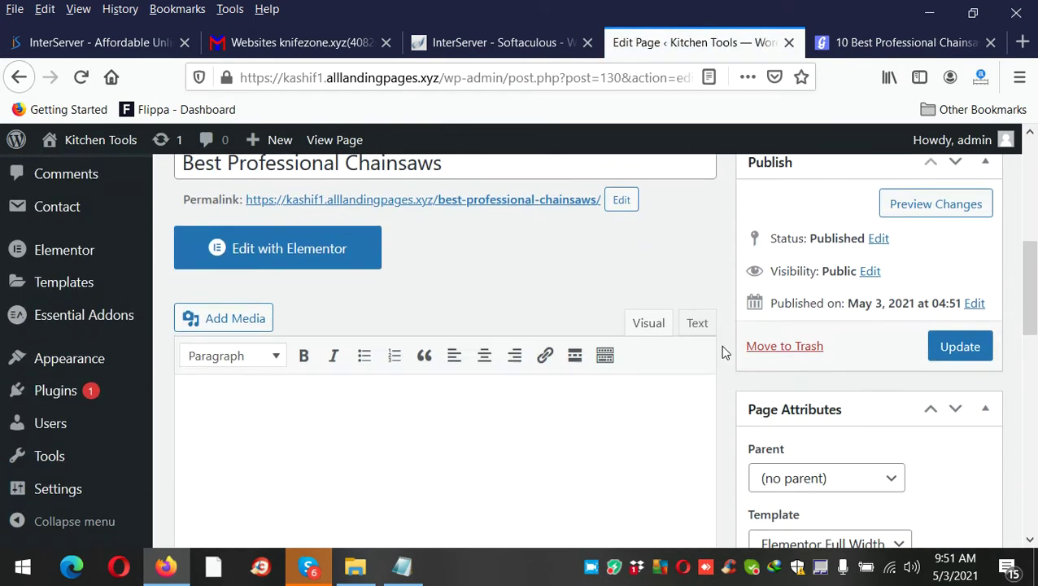
scroll(834, 485, up, 1)
scroll(829, 496, down, 1)
scroll(846, 427, down, 2)
scroll(553, 425, up, 2)
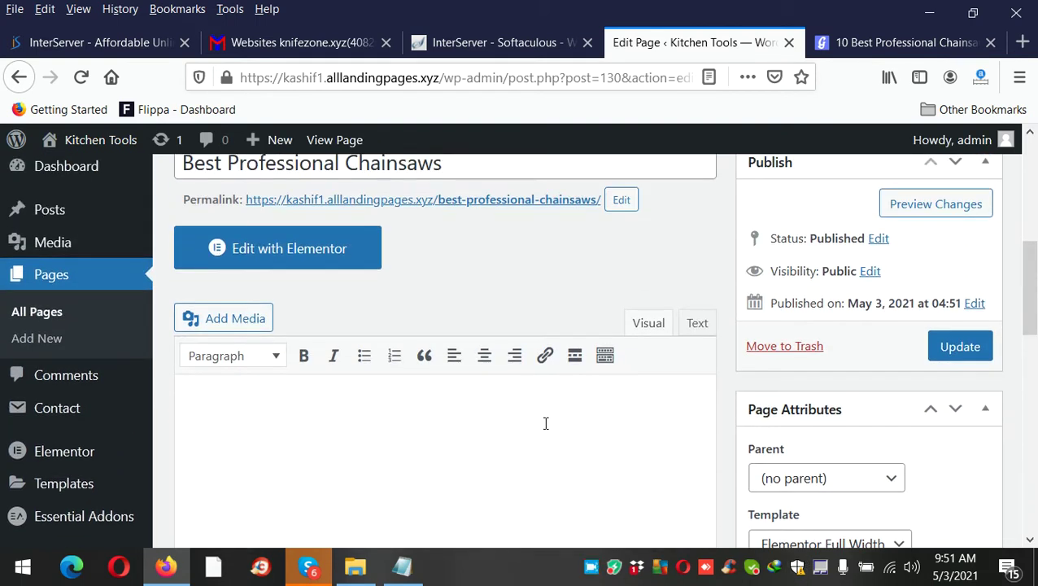
click(344, 268)
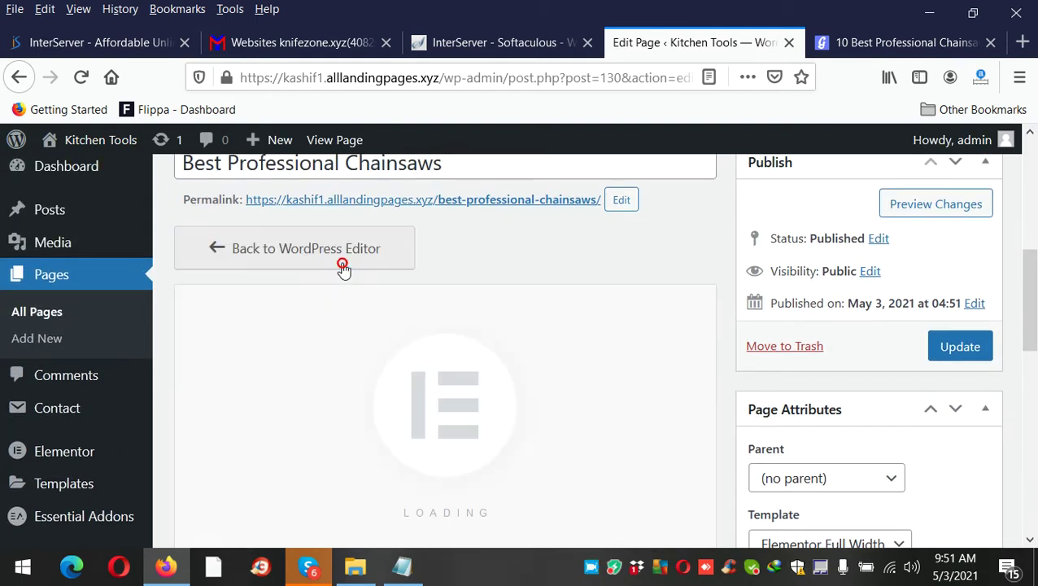
click(893, 47)
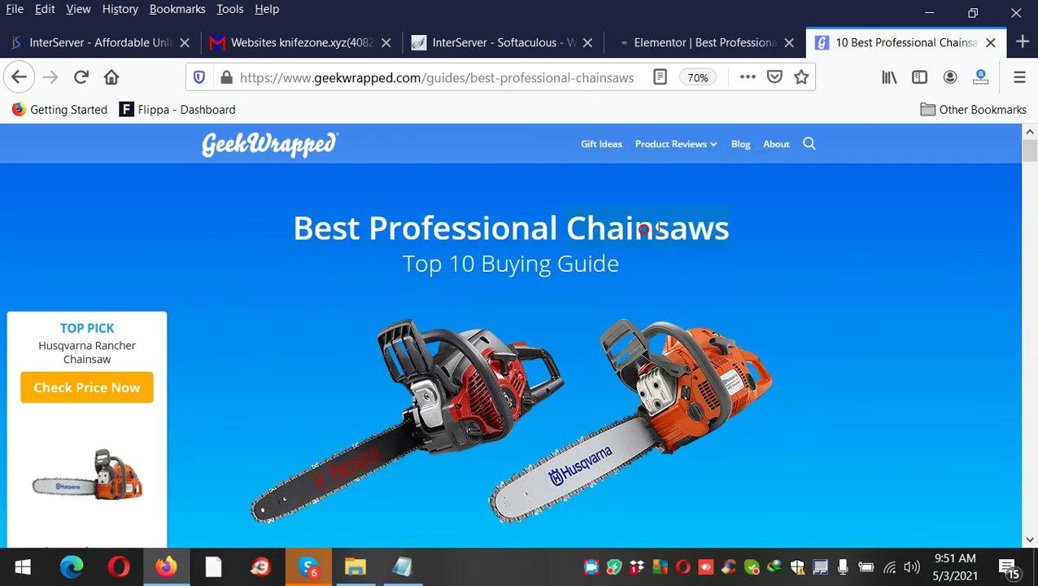
click(683, 43)
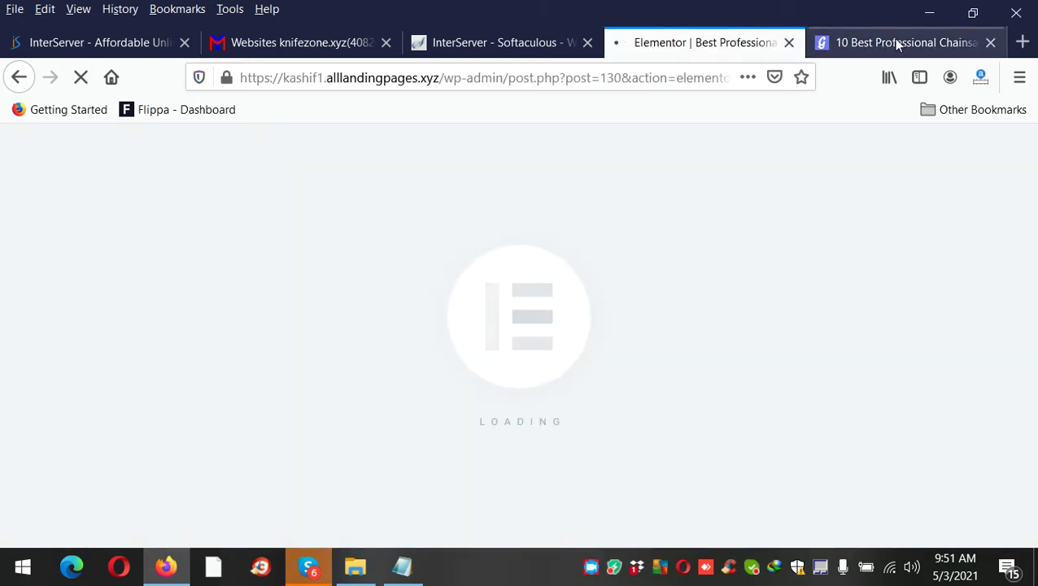
click(893, 39)
click(720, 44)
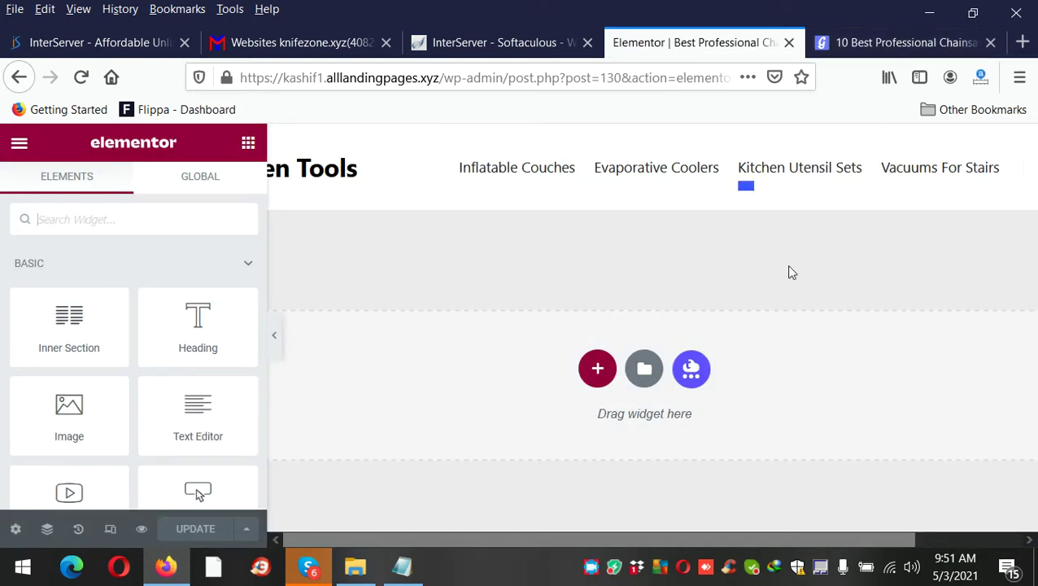
Add a single-column section to the empty page and place a Heading widget in it.
click(598, 374)
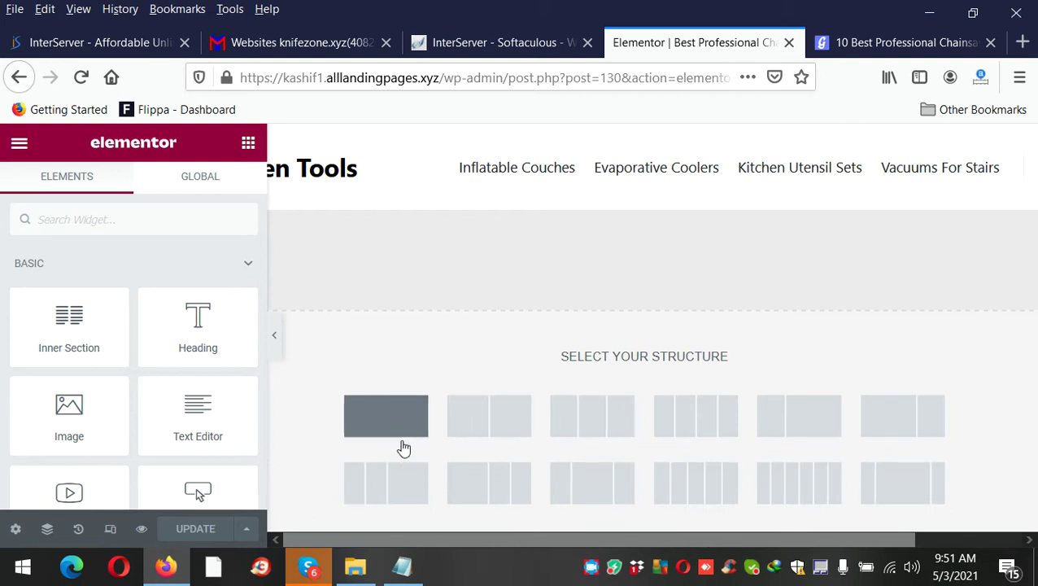
click(399, 419)
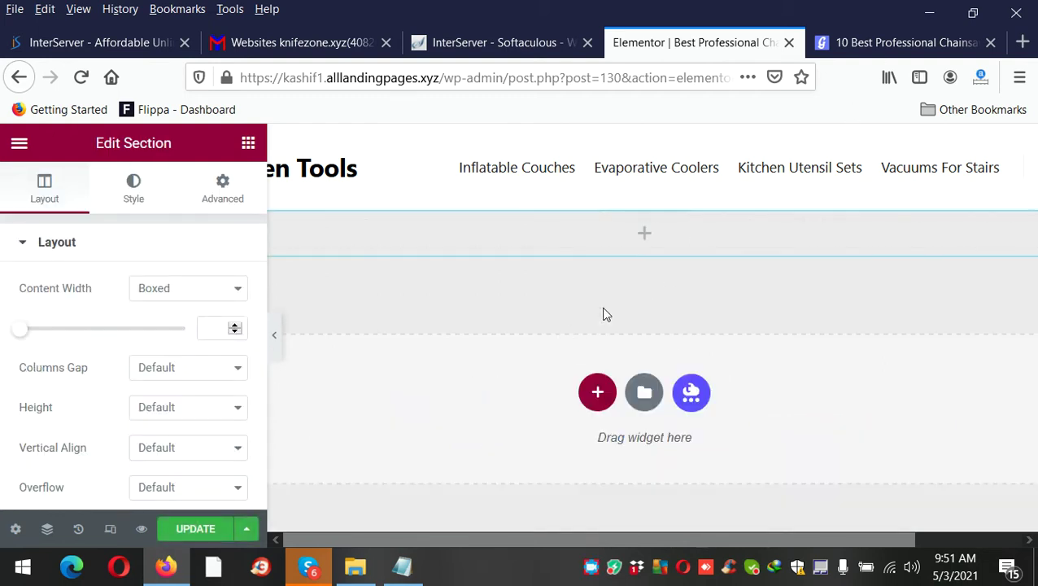
click(883, 52)
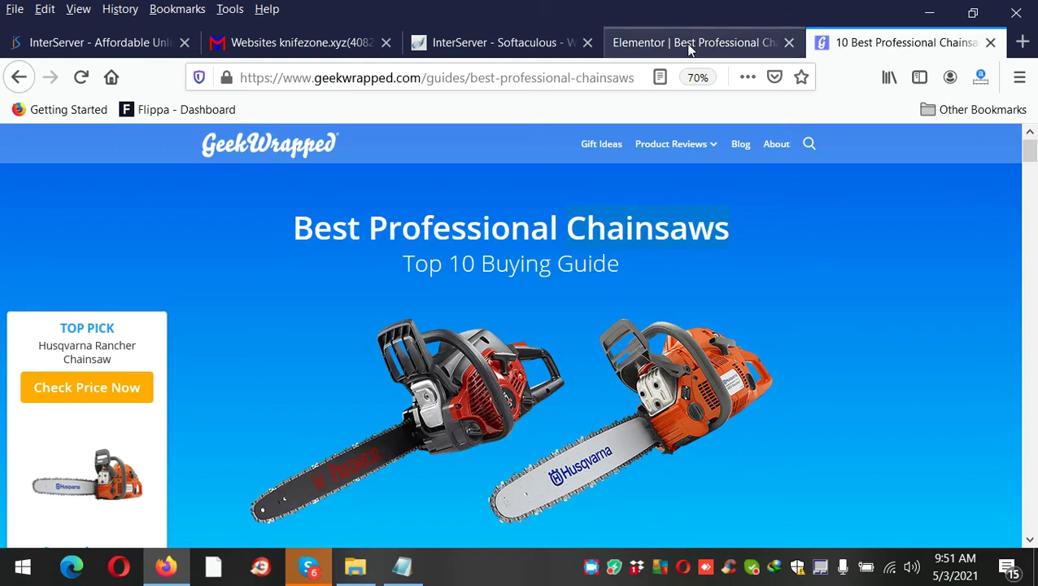
click(655, 44)
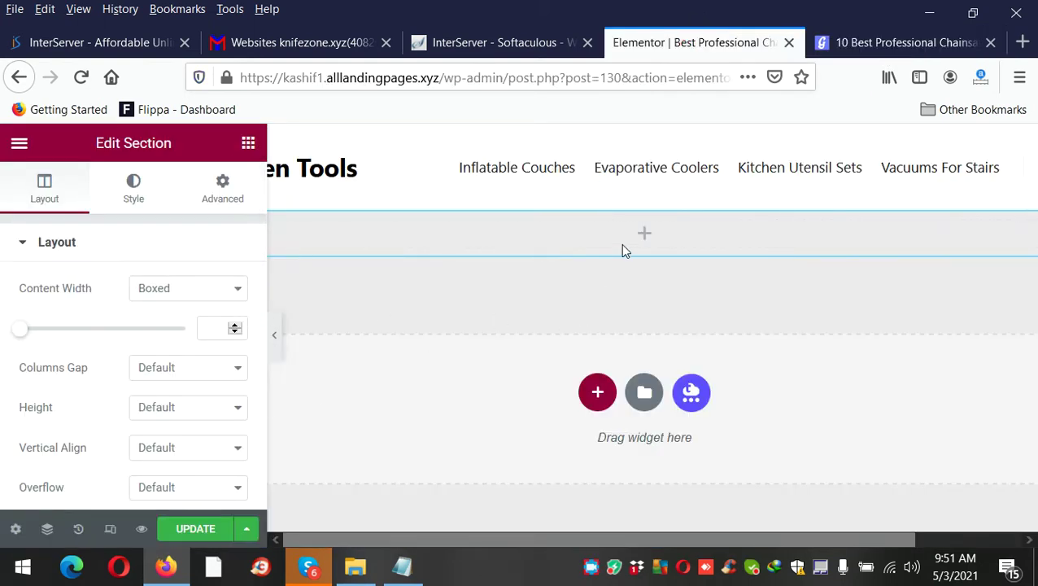
click(648, 234)
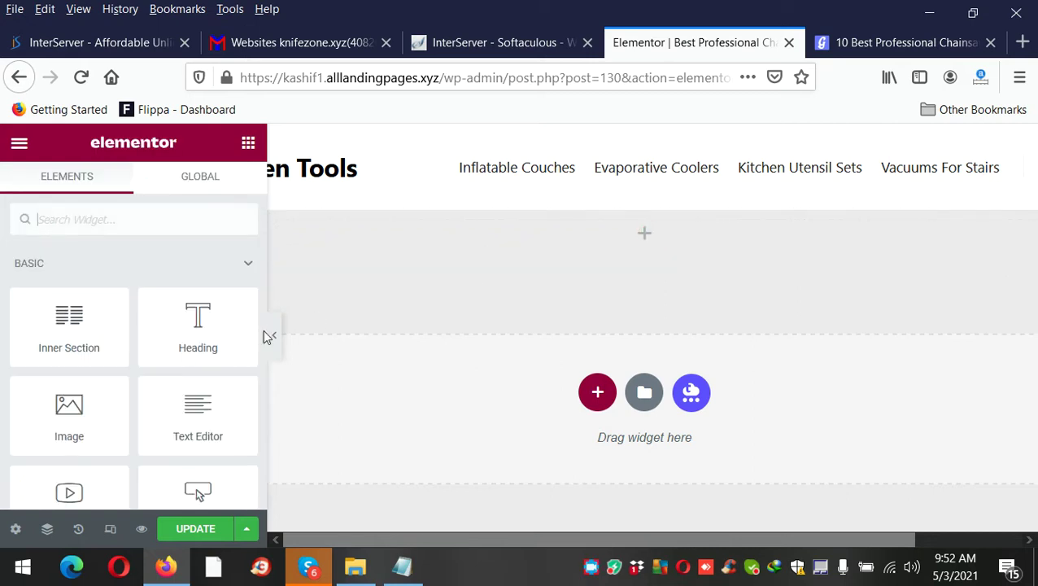
drag(198, 339, 644, 231)
Replace the placeholder heading text with the copied guide title, cutting out the subtitle so it reads "Best Professional Chainsaws".
click(177, 310)
key(ctrl+a)
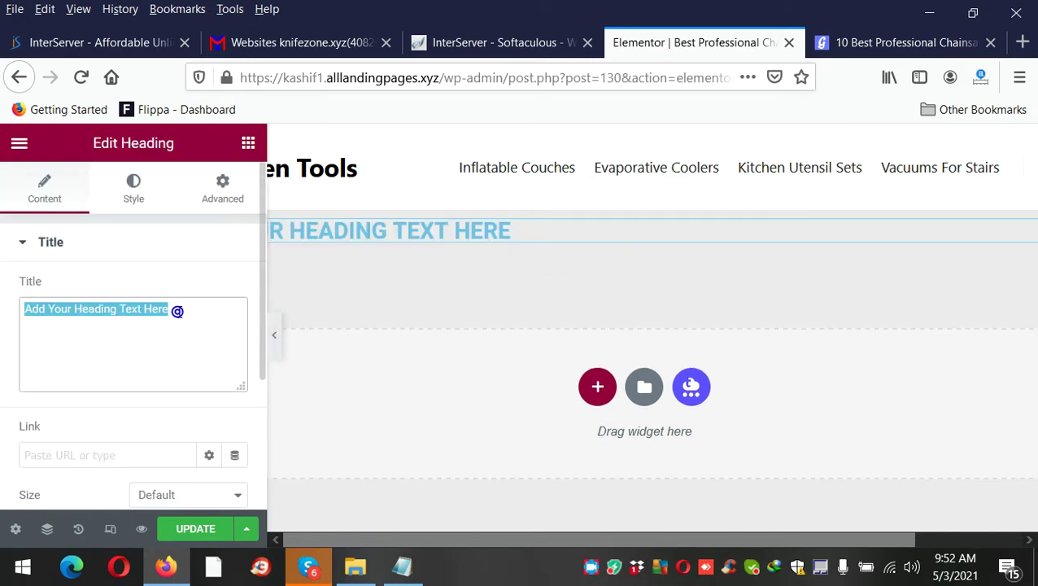
right_click(177, 311)
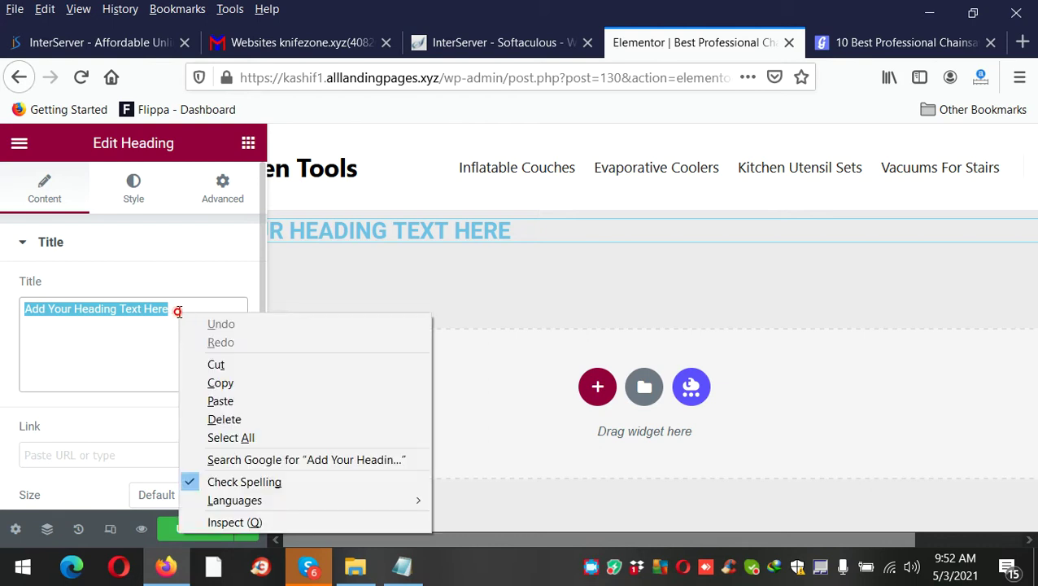
click(217, 401)
drag(84, 326, 3, 335)
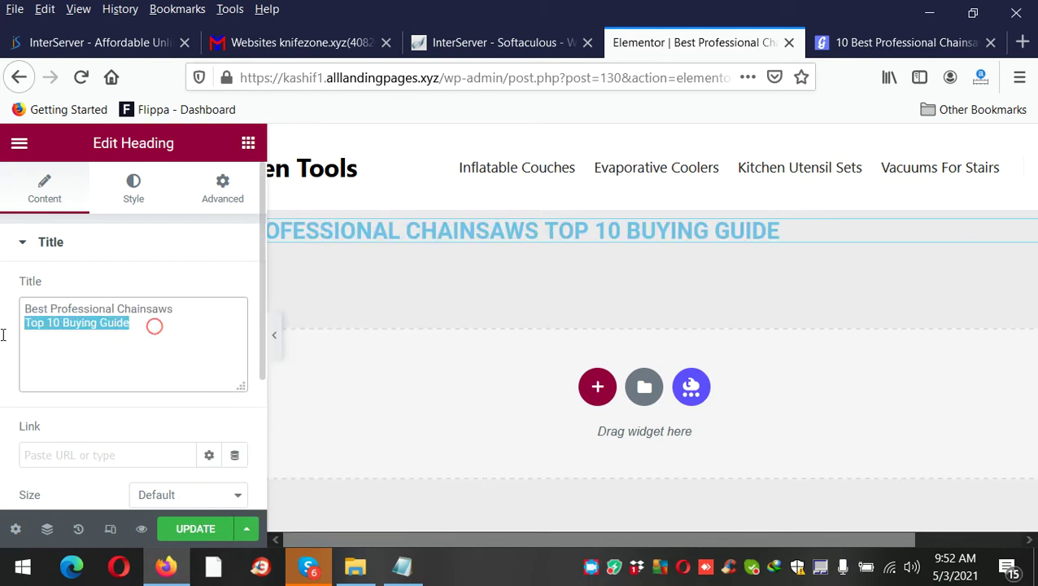
right_click(50, 330)
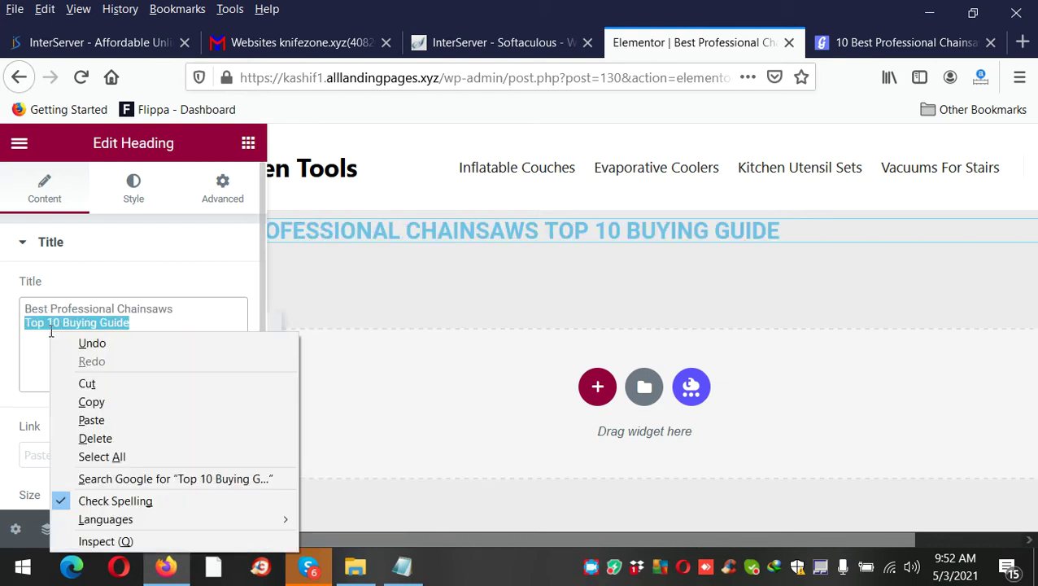
click(81, 380)
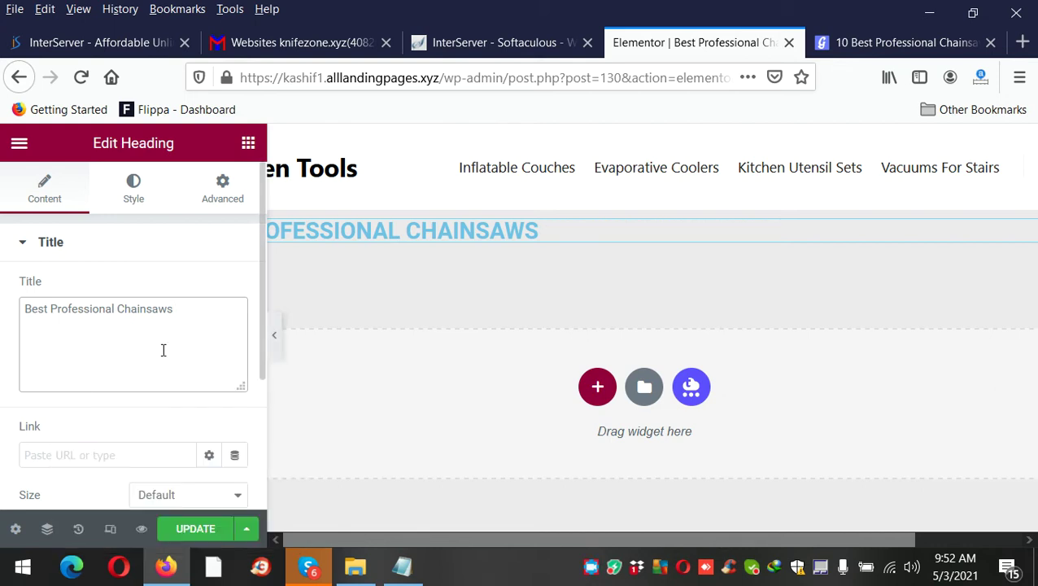
Centre the heading and compare it with the title on the GeekWrapped guide.
scroll(162, 441, down, 2)
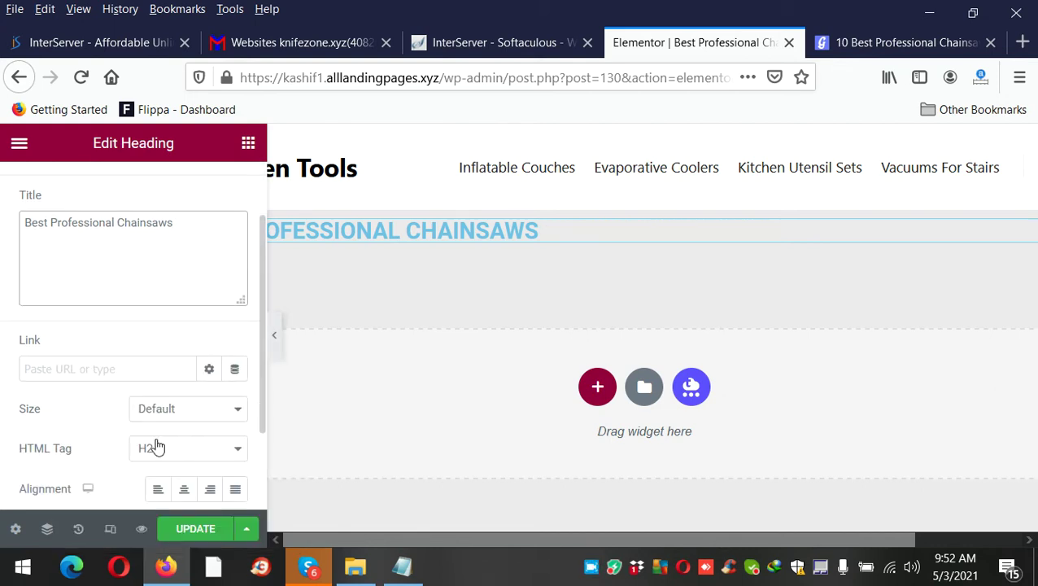
click(183, 488)
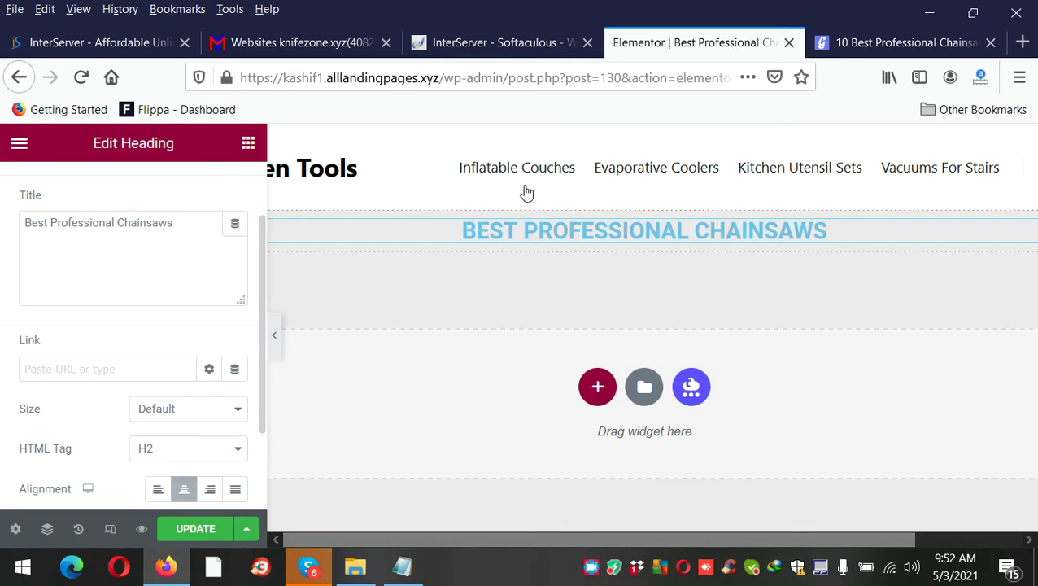
click(877, 47)
click(690, 43)
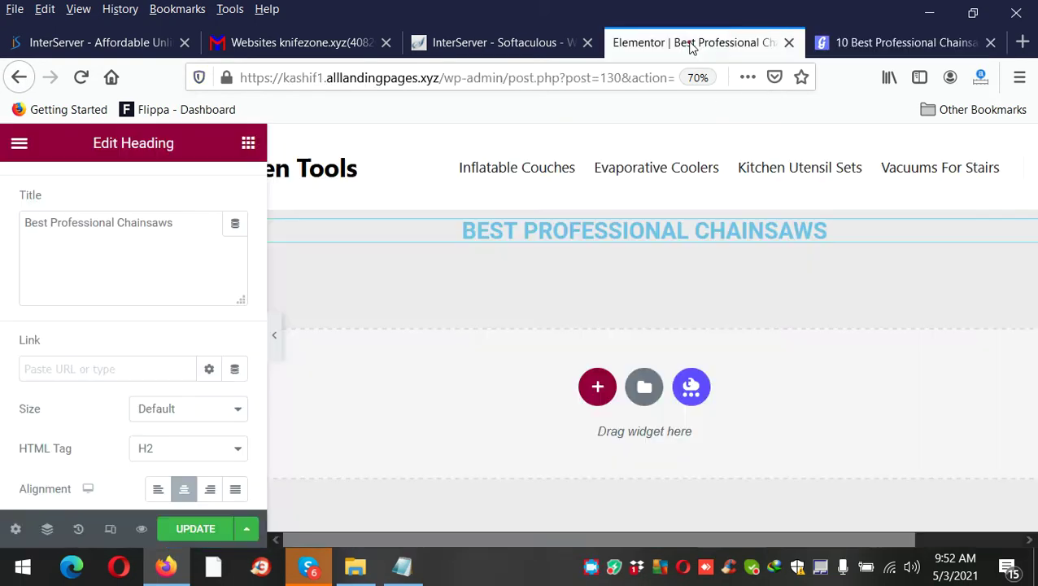
Change the heading's text color to a pale grey-blue and update the page.
scroll(156, 254, up, 2)
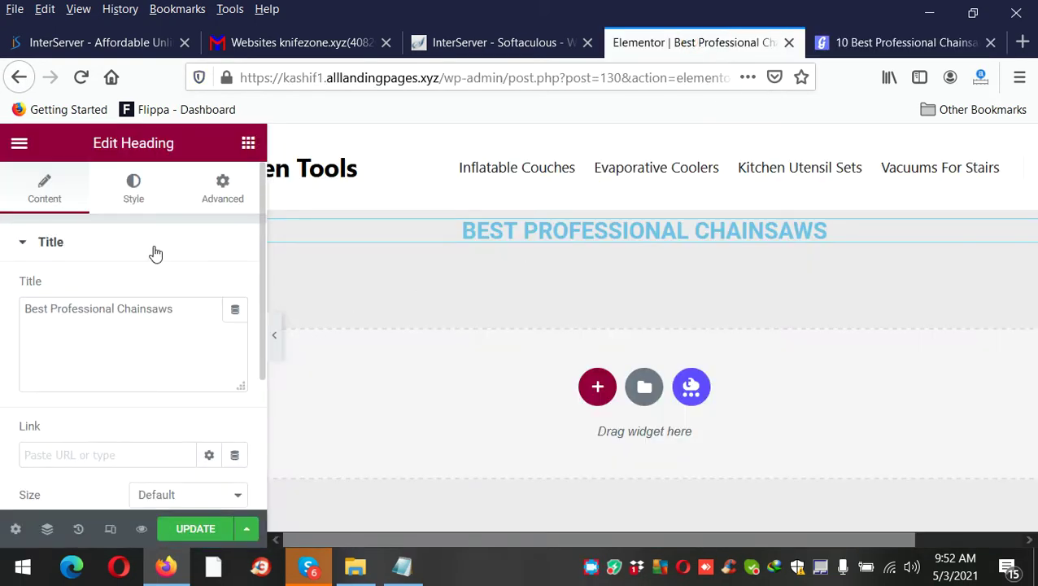
click(134, 192)
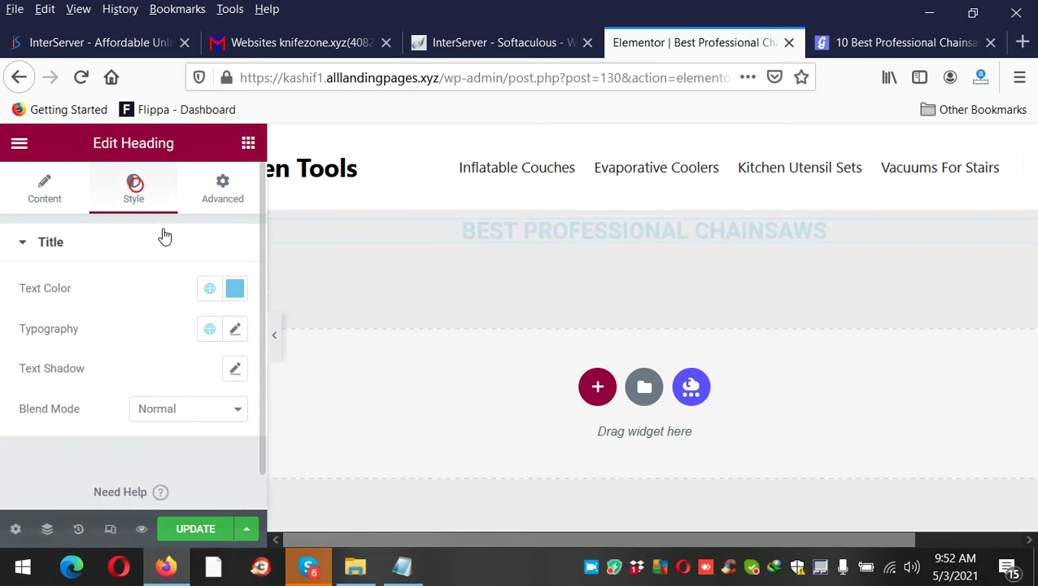
click(233, 292)
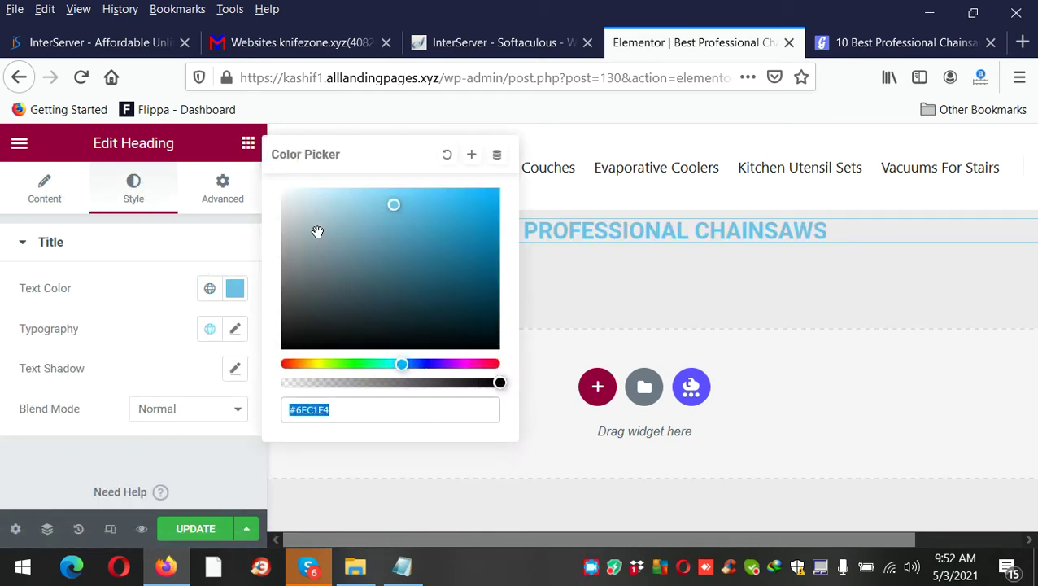
click(307, 205)
mouse_move(307, 205)
mouse_down()
mouse_move(286, 189)
mouse_move(316, 214)
mouse_up()
click(195, 529)
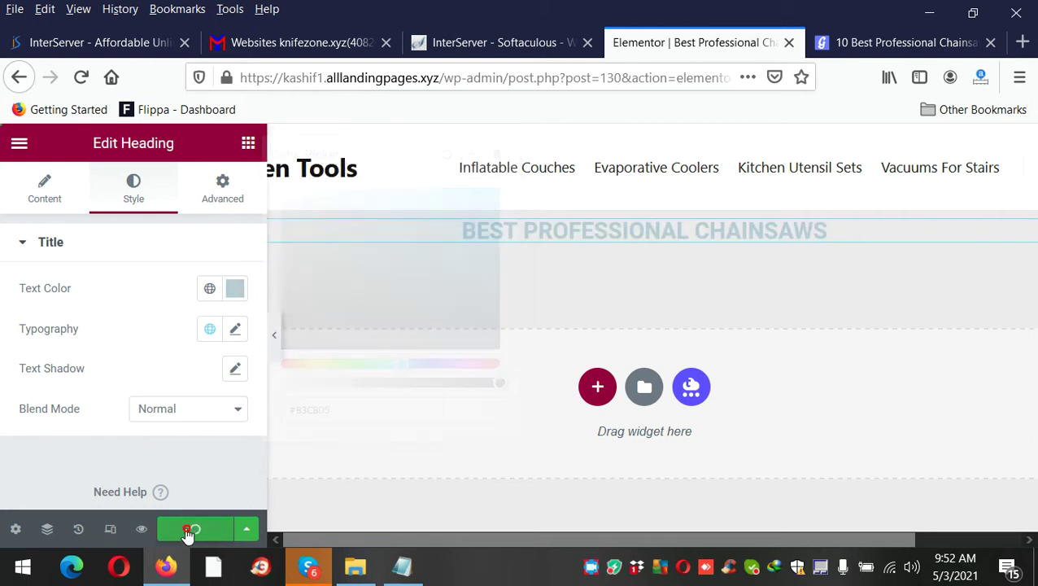
Copy the subtitle "Top 10 Buying Guide" from the GeekWrapped guide and return to the Elementor editor.
click(895, 42)
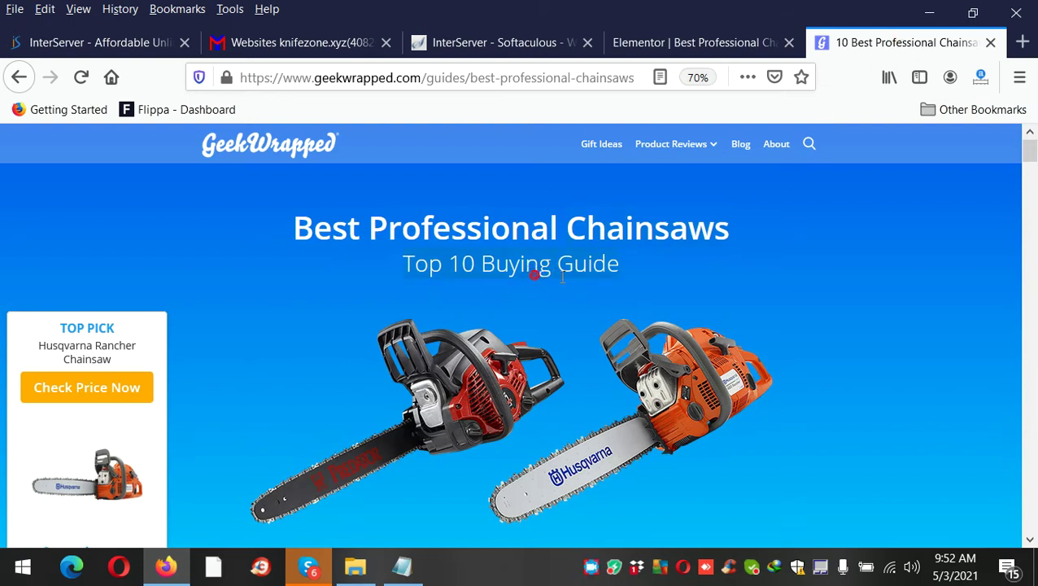
right_click(567, 271)
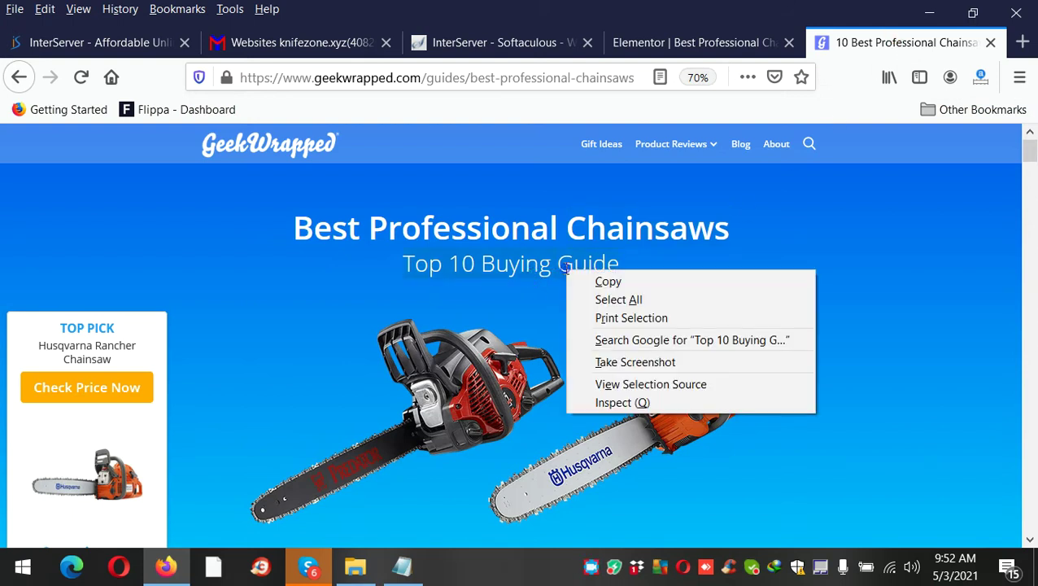
click(614, 283)
click(646, 47)
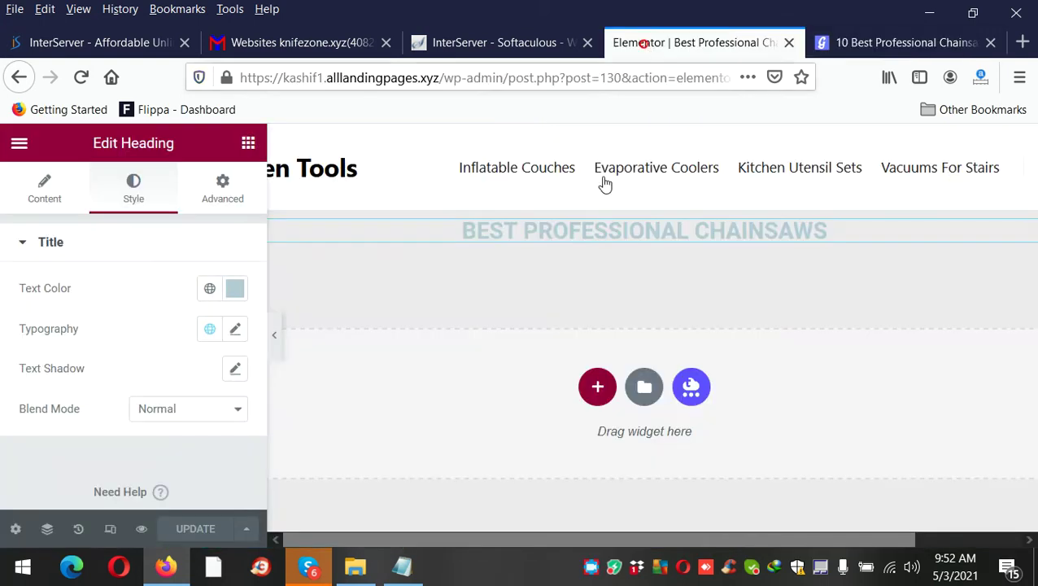
Add a second heading below the page title and replace its placeholder text with the copied "Top 10 Buying Guide".
click(249, 142)
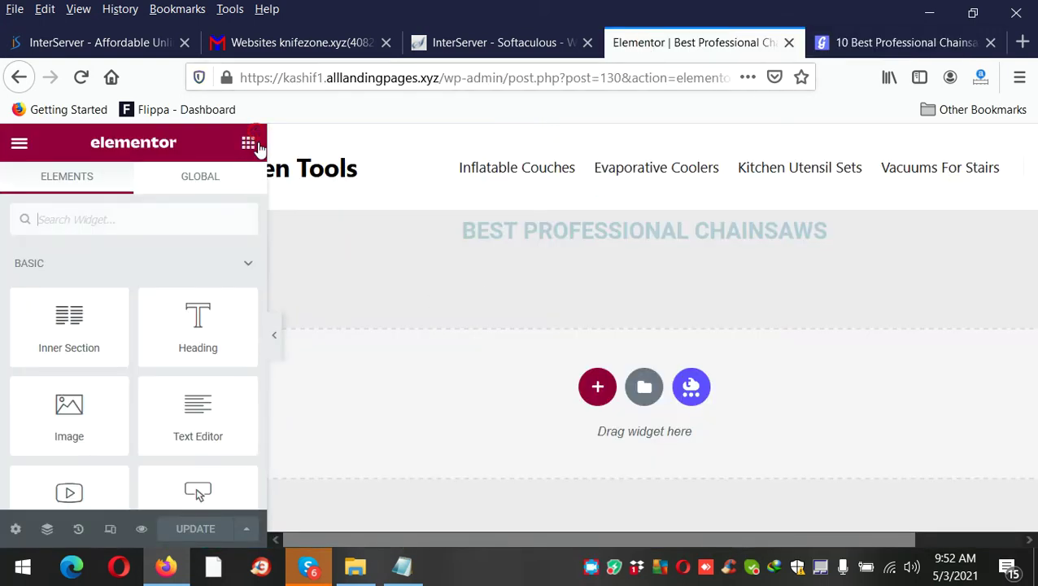
drag(203, 325, 648, 249)
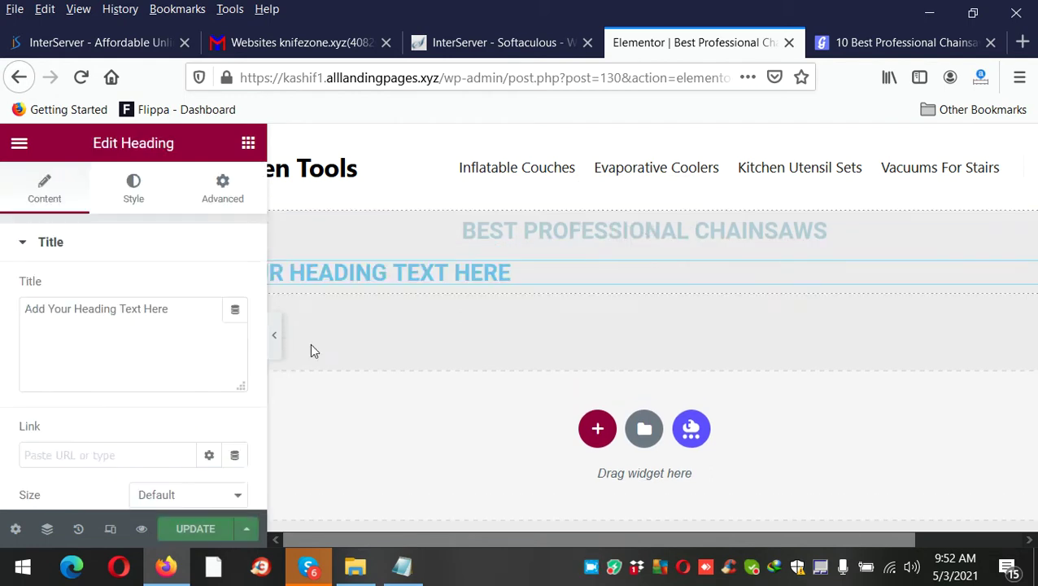
triple_click(168, 314)
right_click(168, 313)
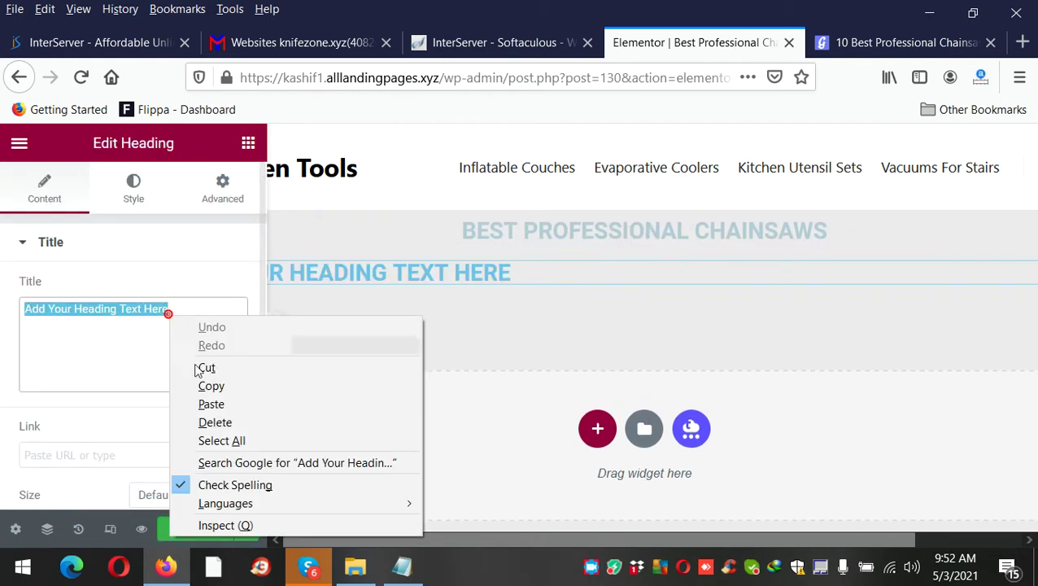
click(213, 404)
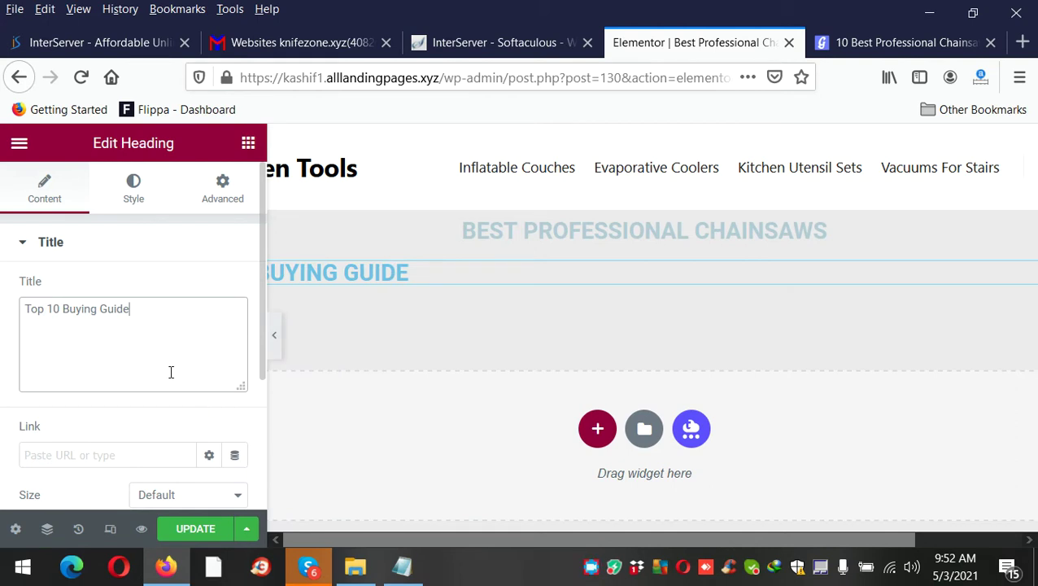
Centre the subtitle heading, set its HTML tag to H3 and update the page.
scroll(170, 374, down, 2)
click(183, 492)
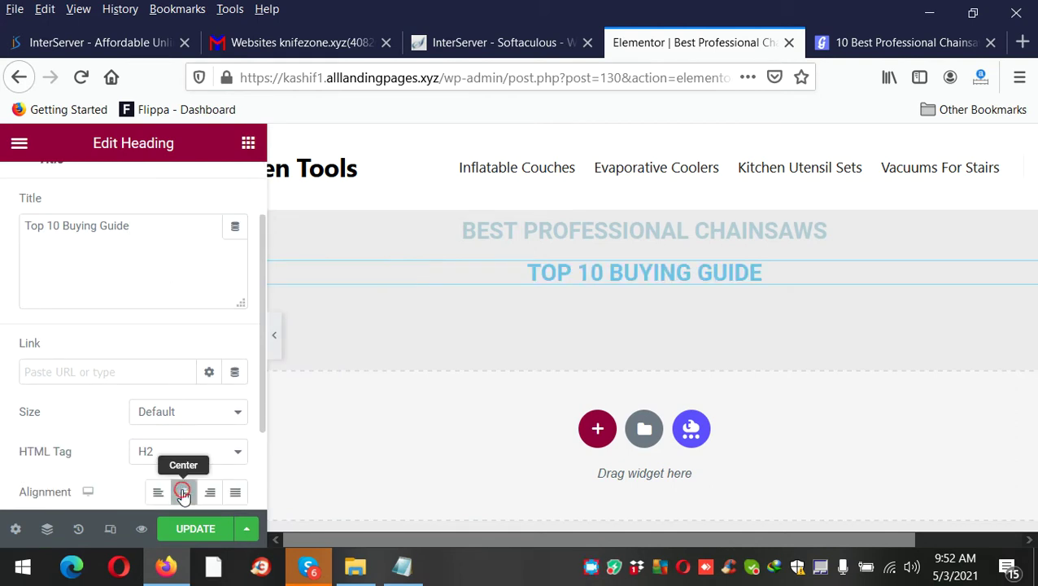
click(166, 456)
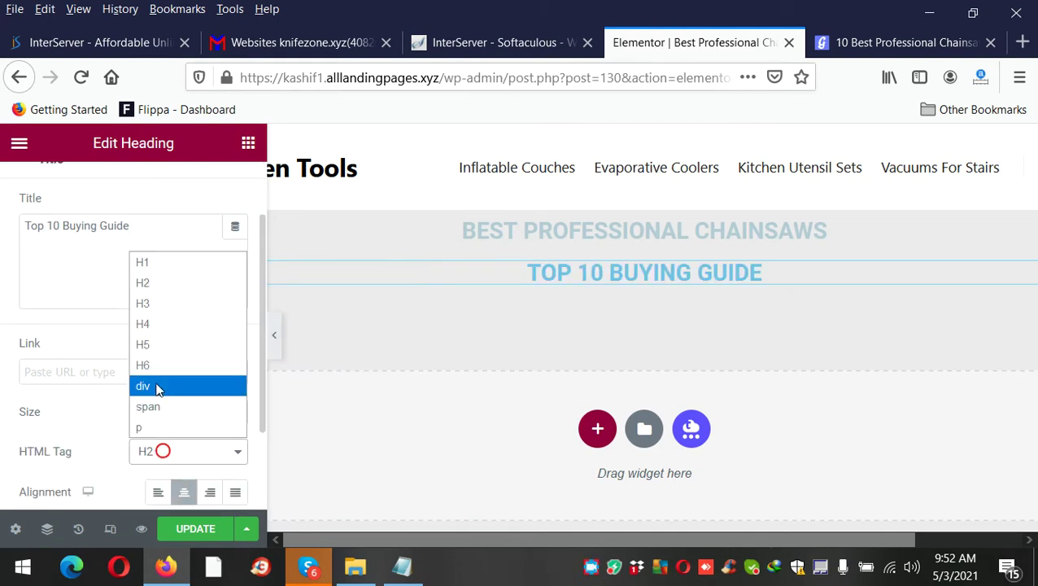
click(161, 301)
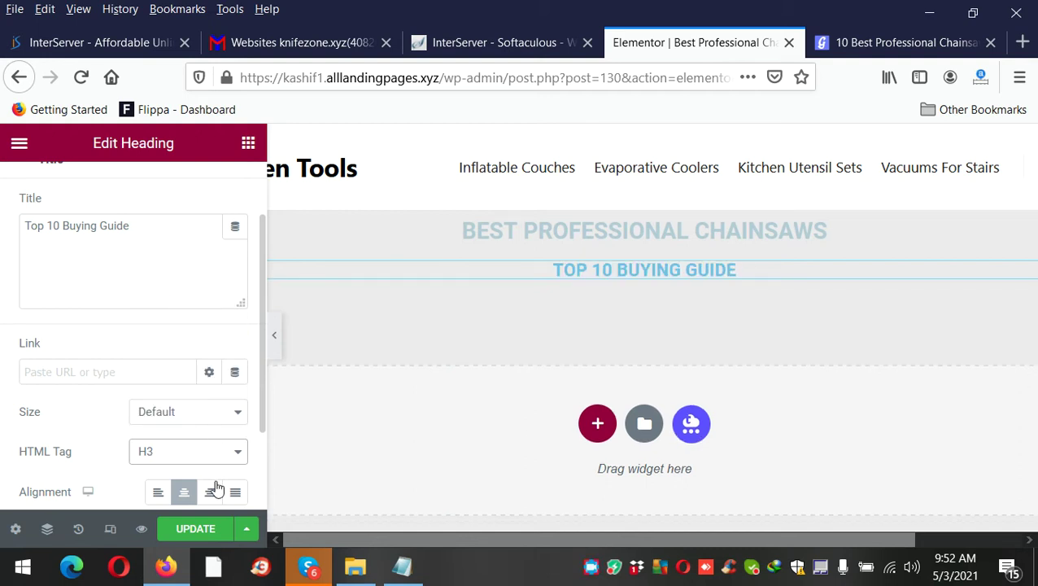
click(214, 528)
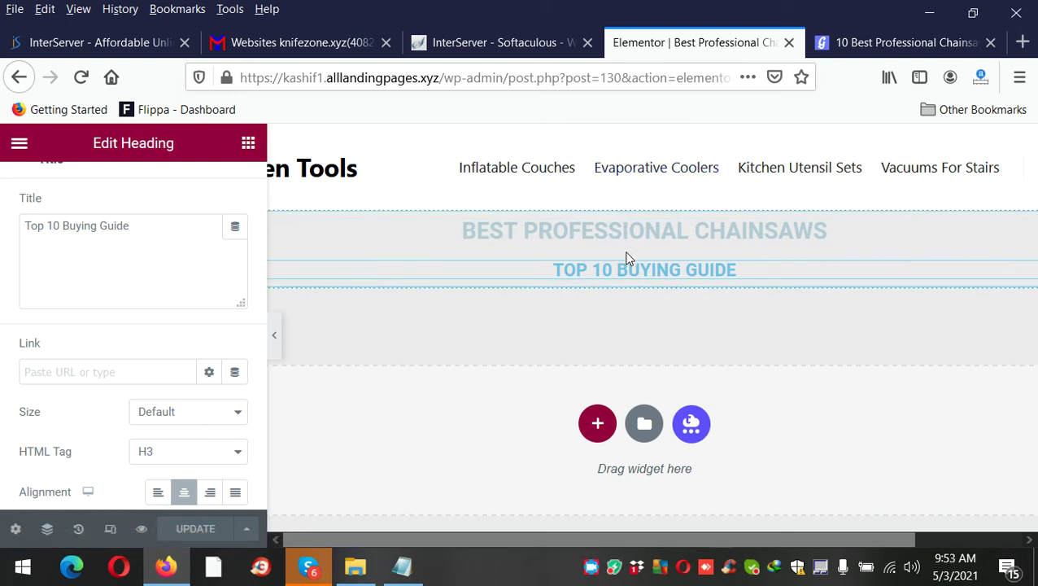
Examine the two headings and overall page layout at different browser zoom levels, settling on 60%.
scroll(627, 257, down, 2)
scroll(627, 257, up, 2)
key(ctrl+minus)
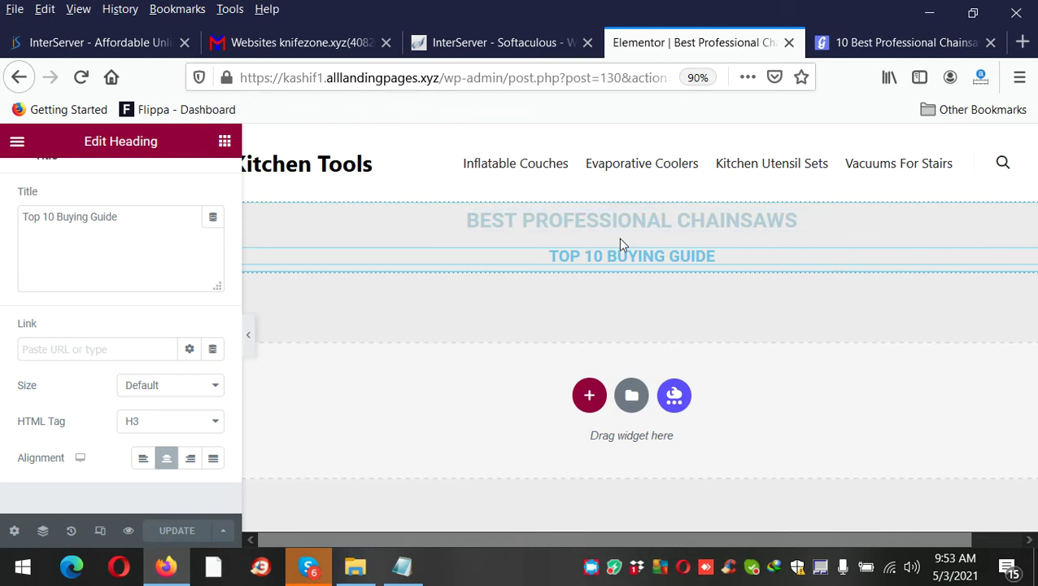
key(ctrl+plus)
key(ctrl+plus)
key(ctrl+plus)
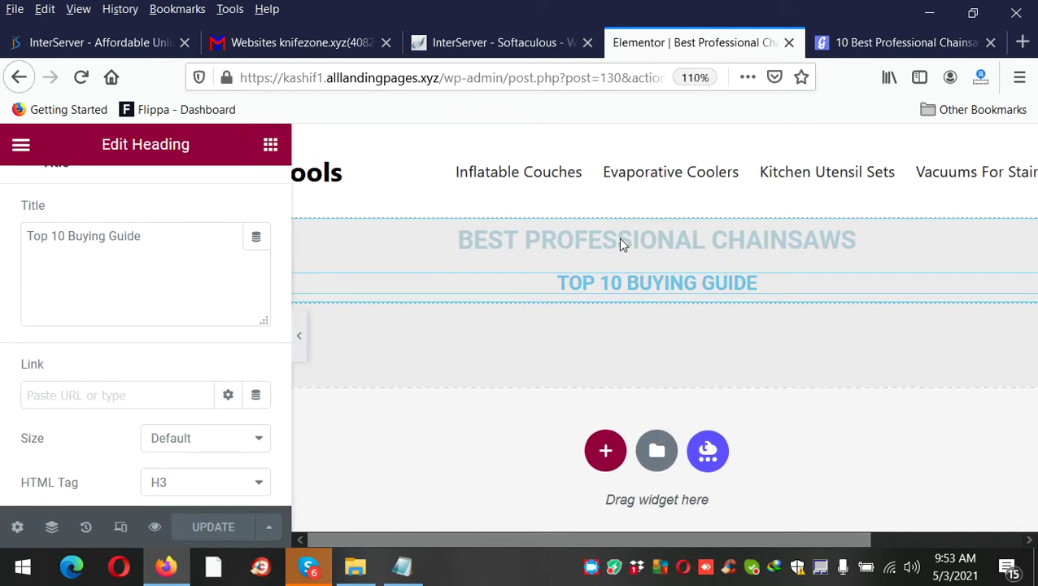
key(ctrl+plus)
key(ctrl+plus)
key(ctrl+plus)
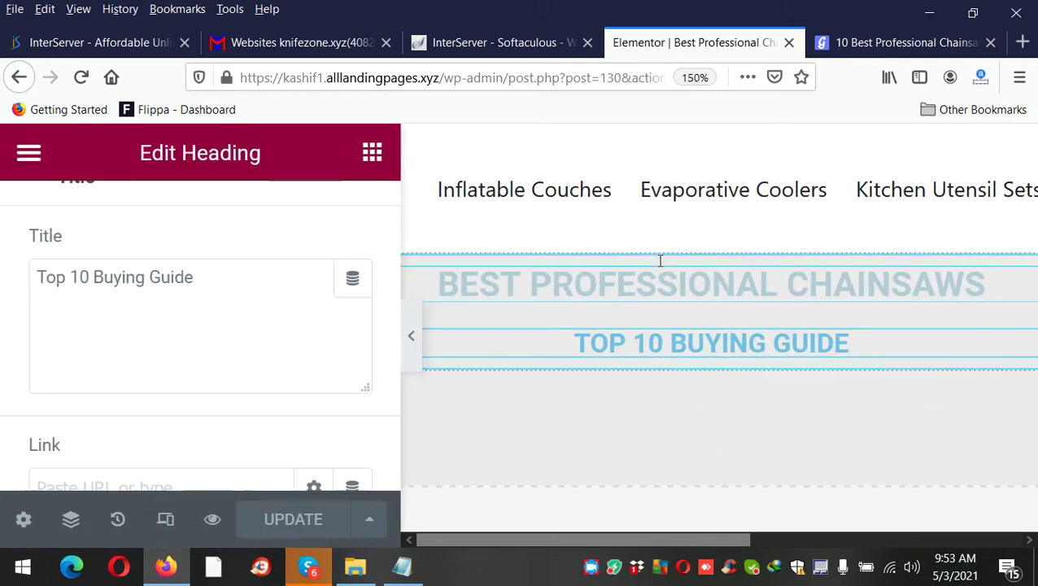
key(ctrl+minus)
key(ctrl+minus)
key(ctrl+minus)
key(ctrl+minus)
key(ctrl+minus)
key(ctrl+minus)
key(ctrl+minus)
key(ctrl+minus)
key(ctrl+minus)
key(ctrl+minus)
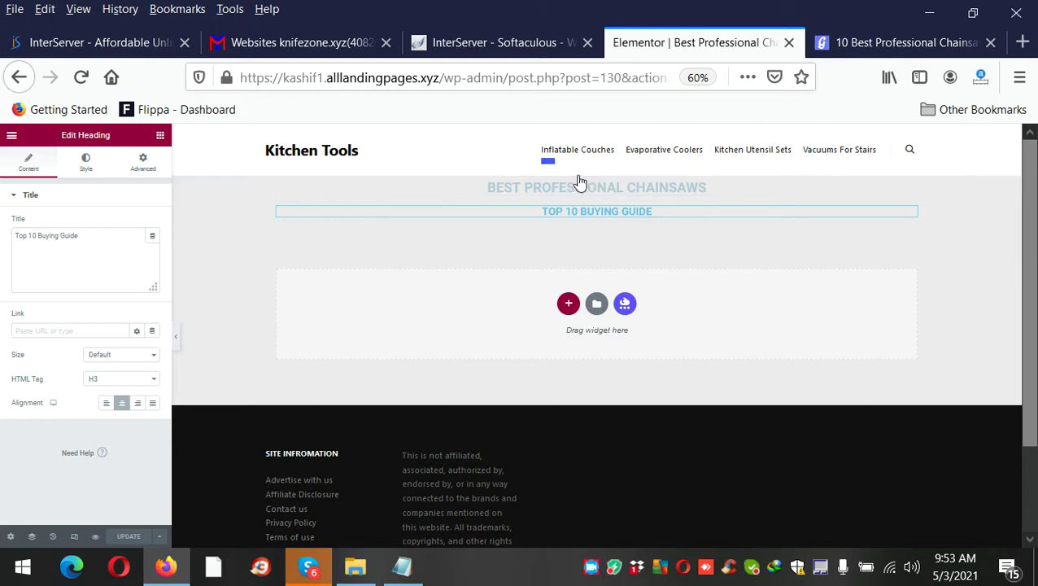
Give the section holding both headings a classic dark blue background, #0C327D, and update the page.
click(32, 537)
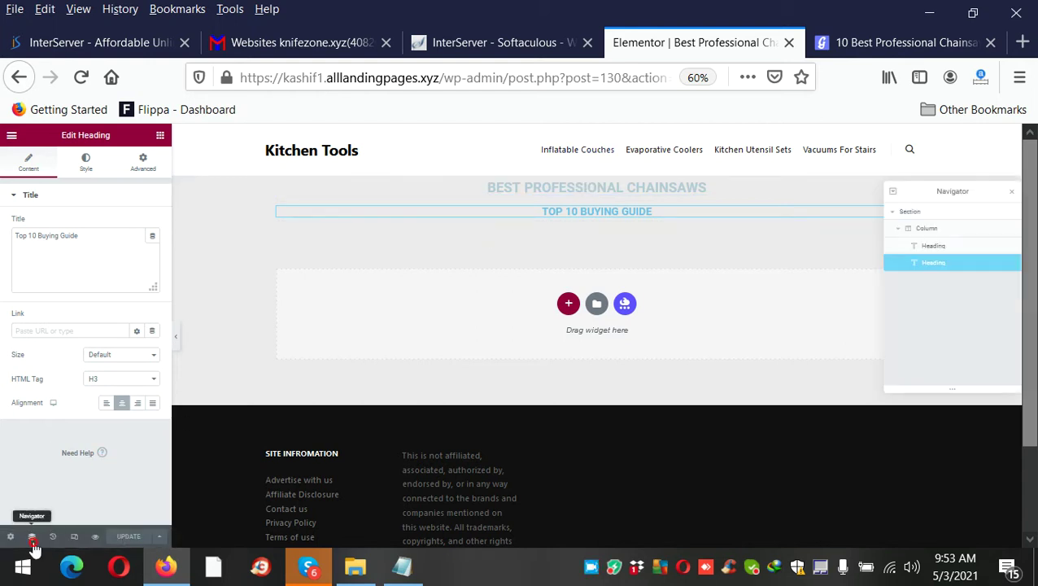
click(950, 213)
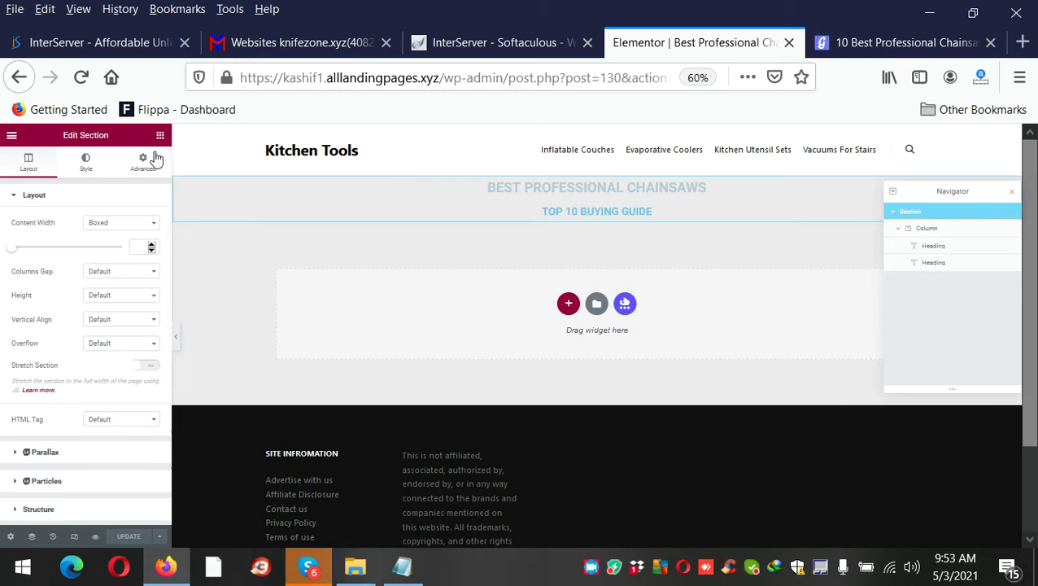
click(91, 171)
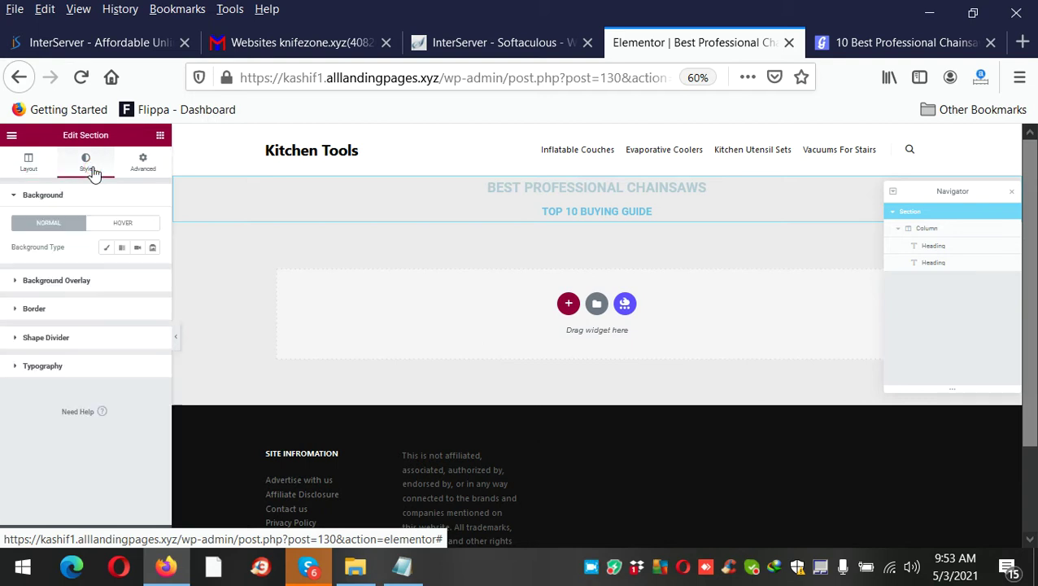
click(111, 249)
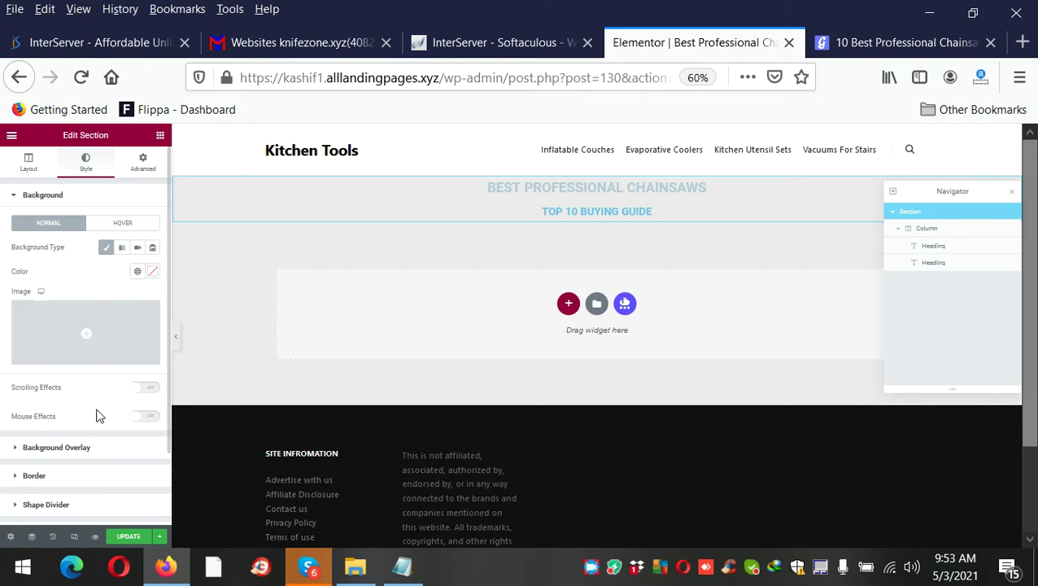
click(153, 272)
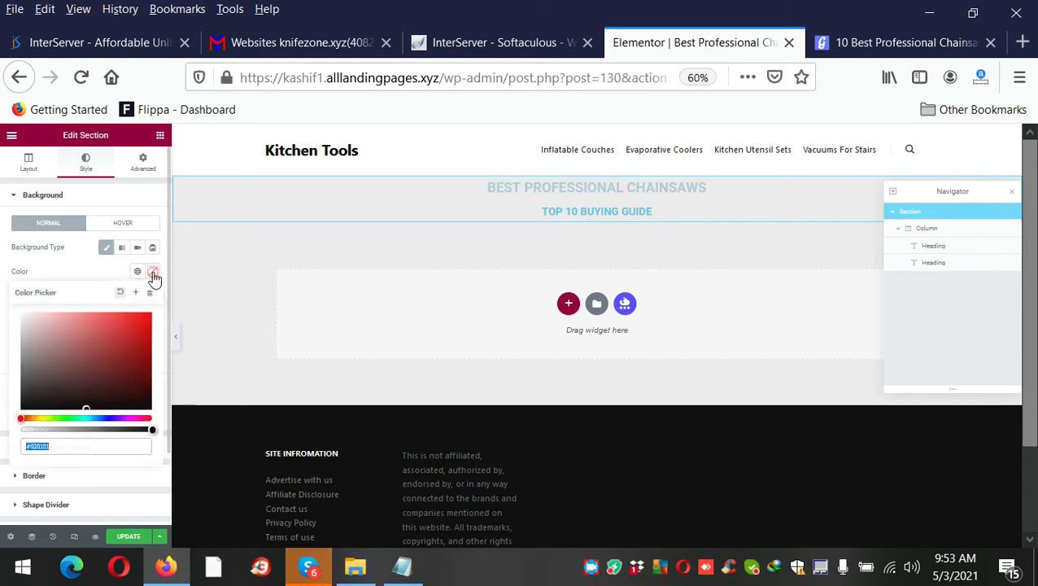
click(100, 418)
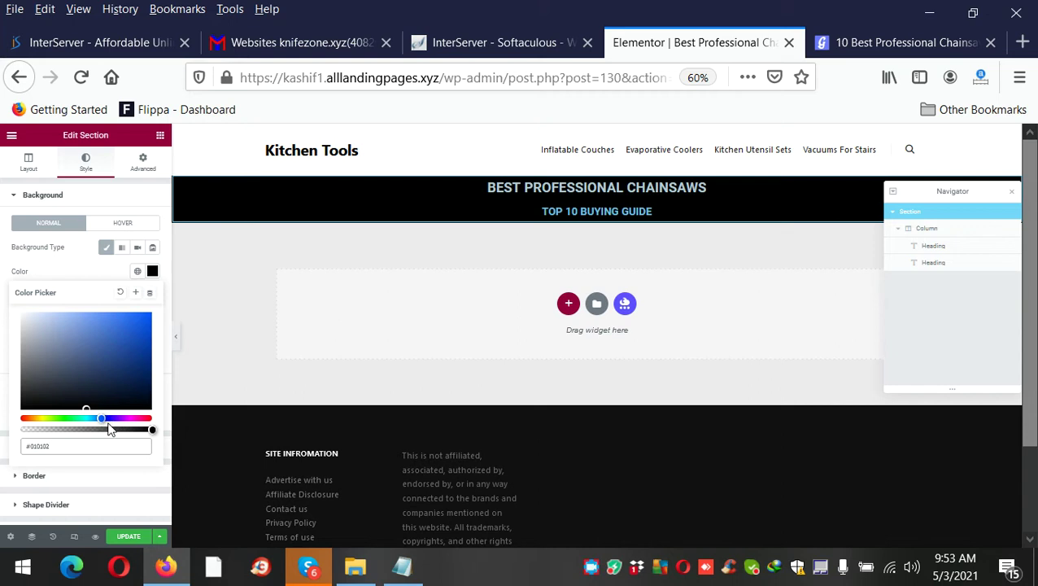
click(139, 362)
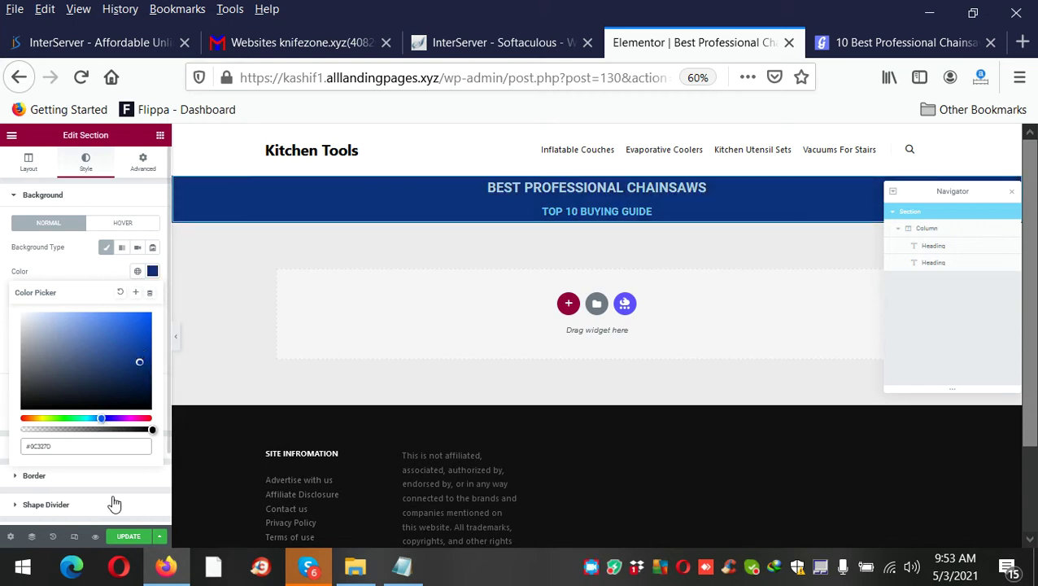
click(122, 536)
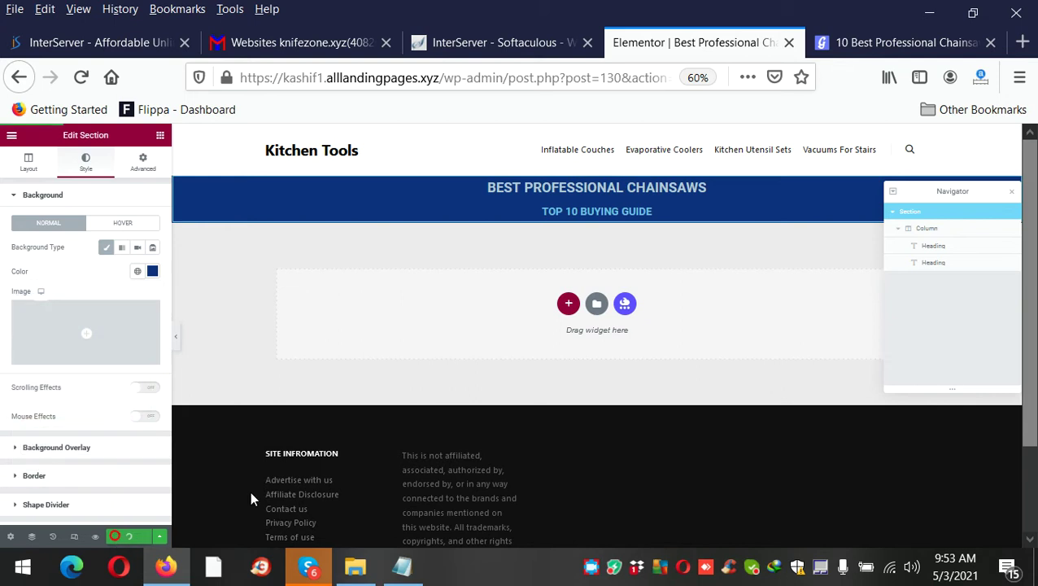
Change the "Best Professional Chainsaws" heading's text color to near-white.
click(596, 194)
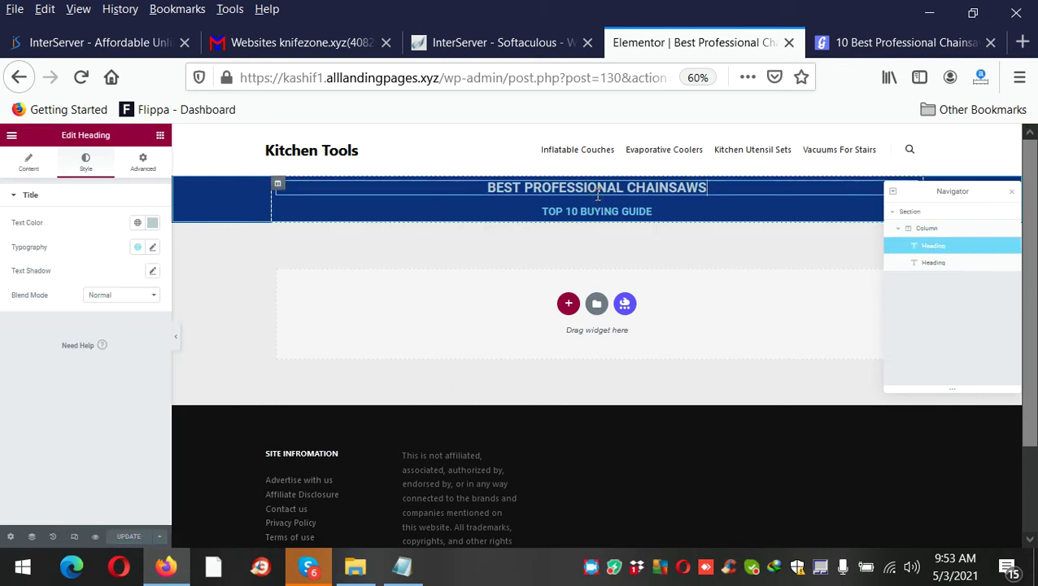
click(152, 222)
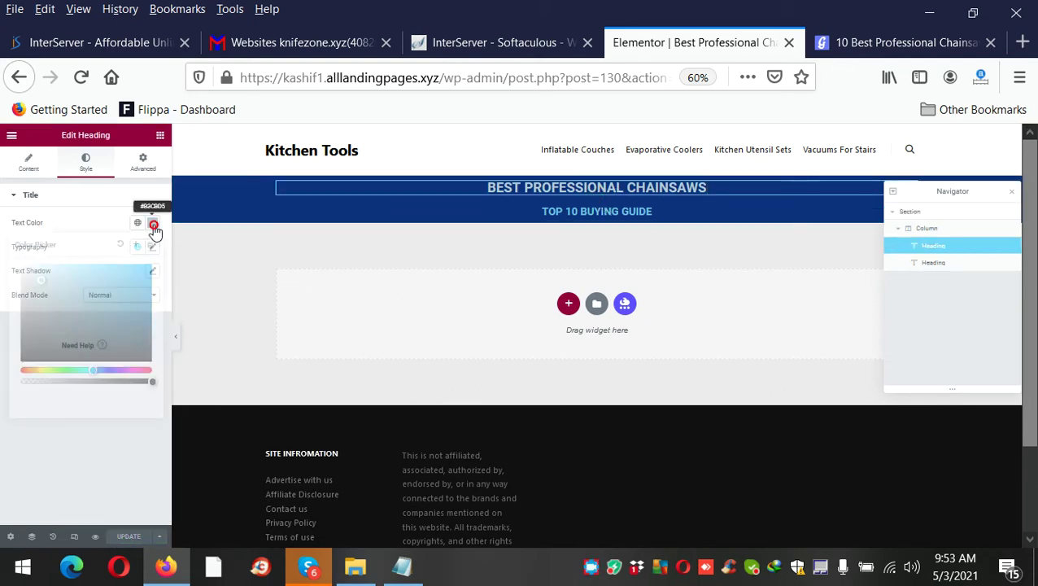
click(44, 284)
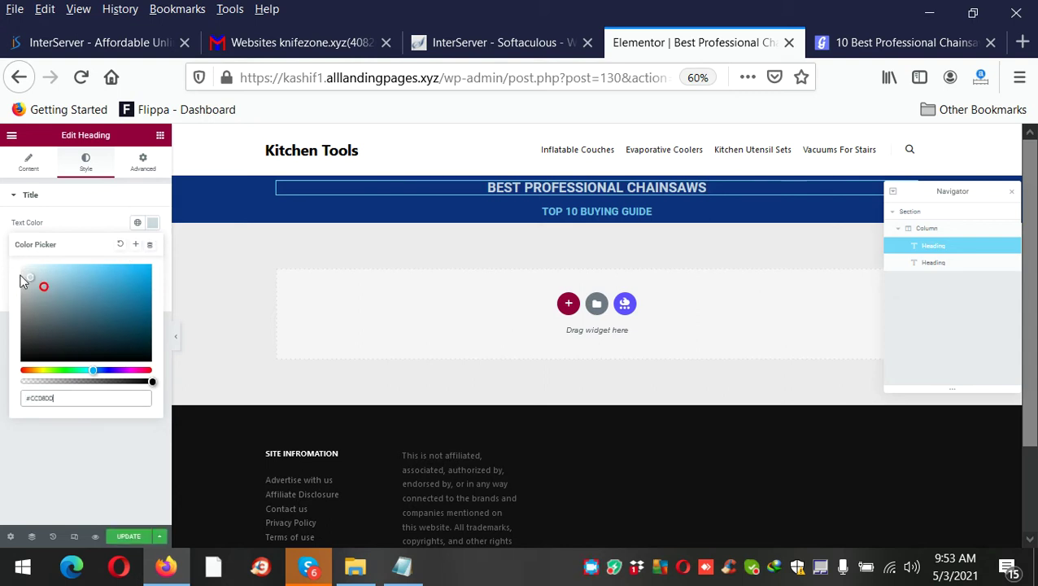
click(17, 278)
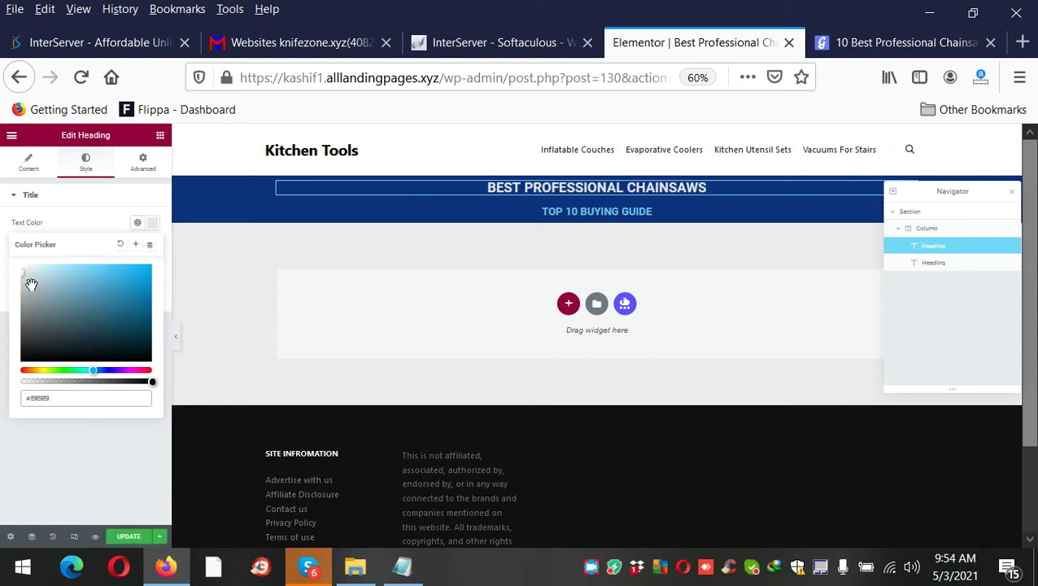
drag(22, 270, 23, 266)
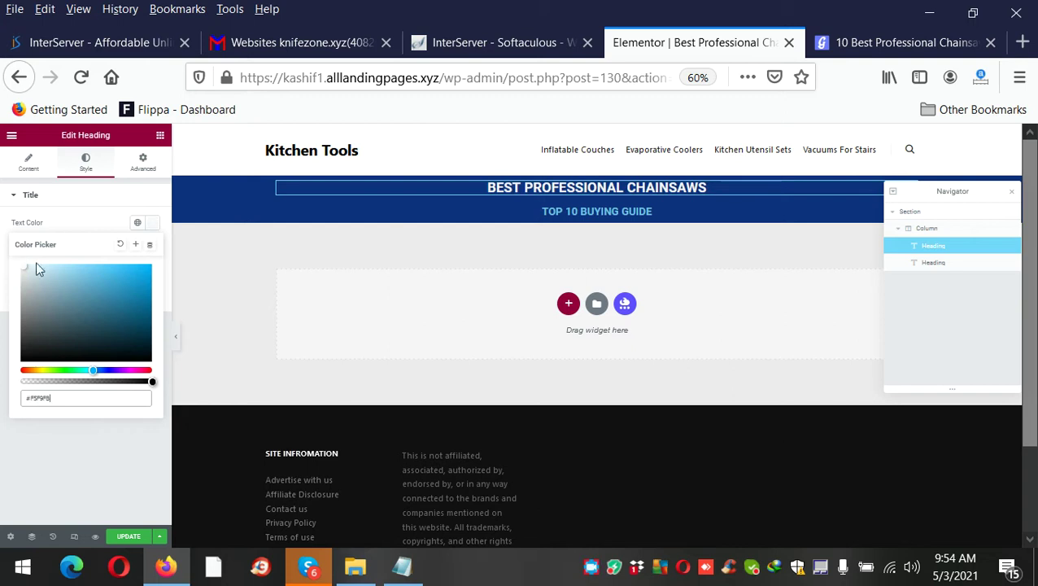
Change the "Top 10 Buying Guide" heading's text color to white, #FFFFFF.
click(598, 208)
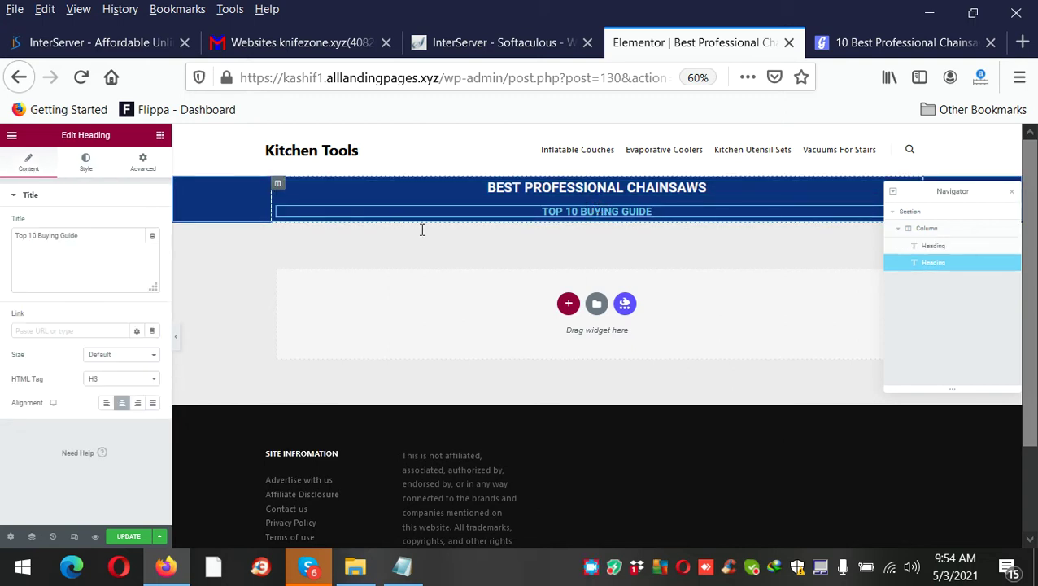
click(85, 167)
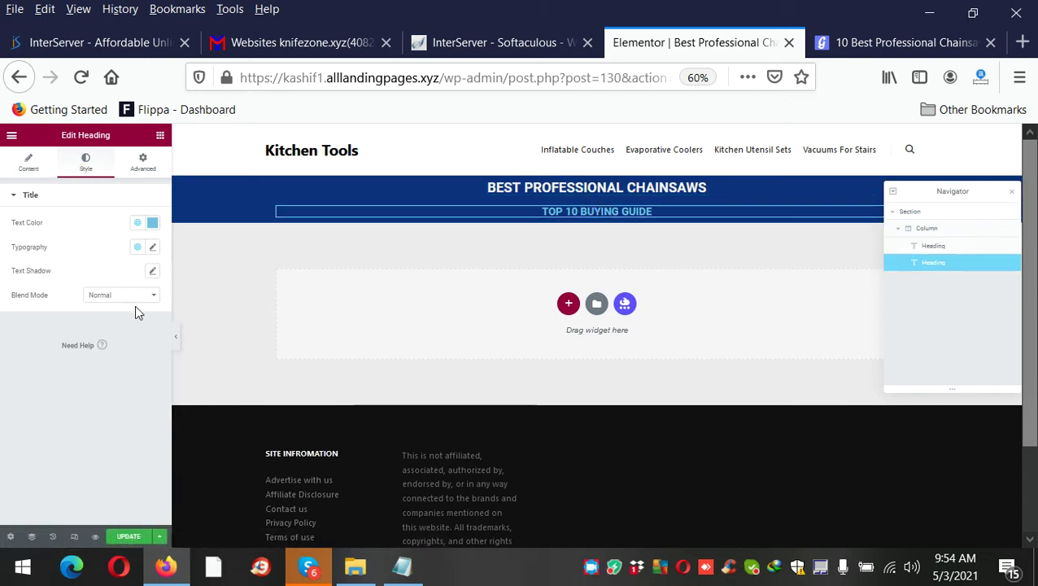
click(152, 222)
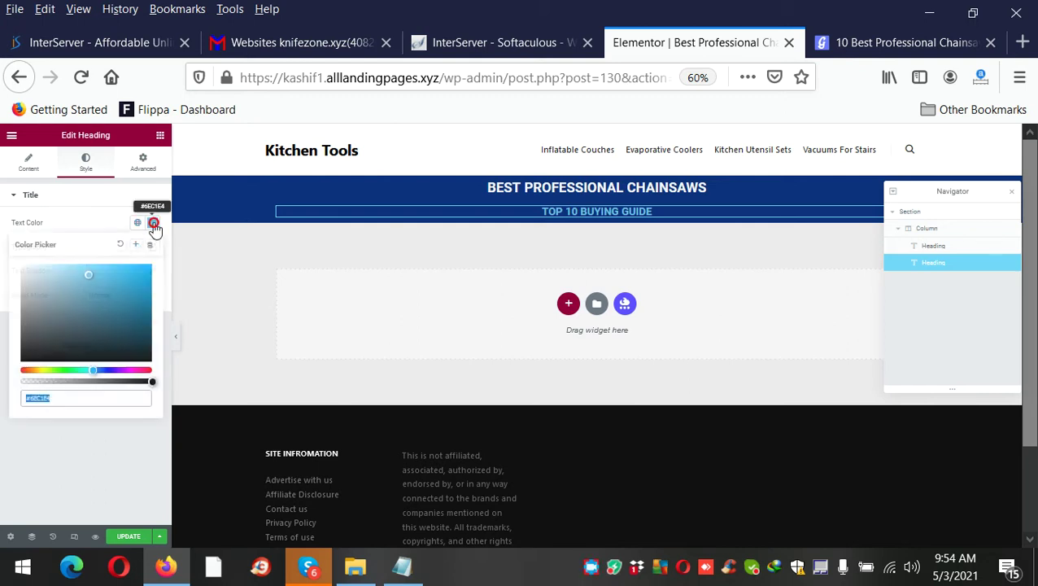
drag(35, 281, 18, 270)
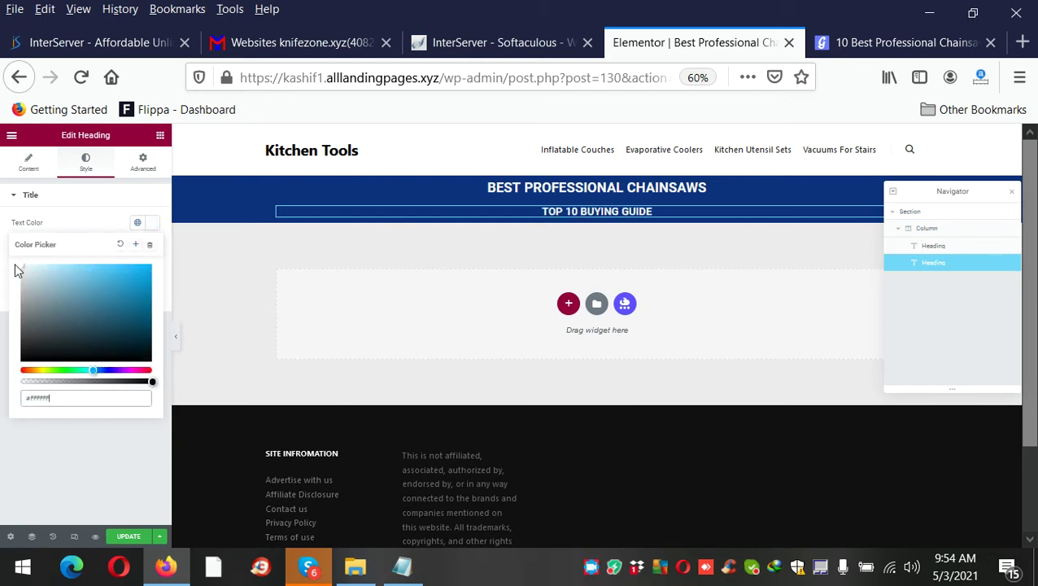
Copy the heading section's background color code and save the page changes.
click(142, 163)
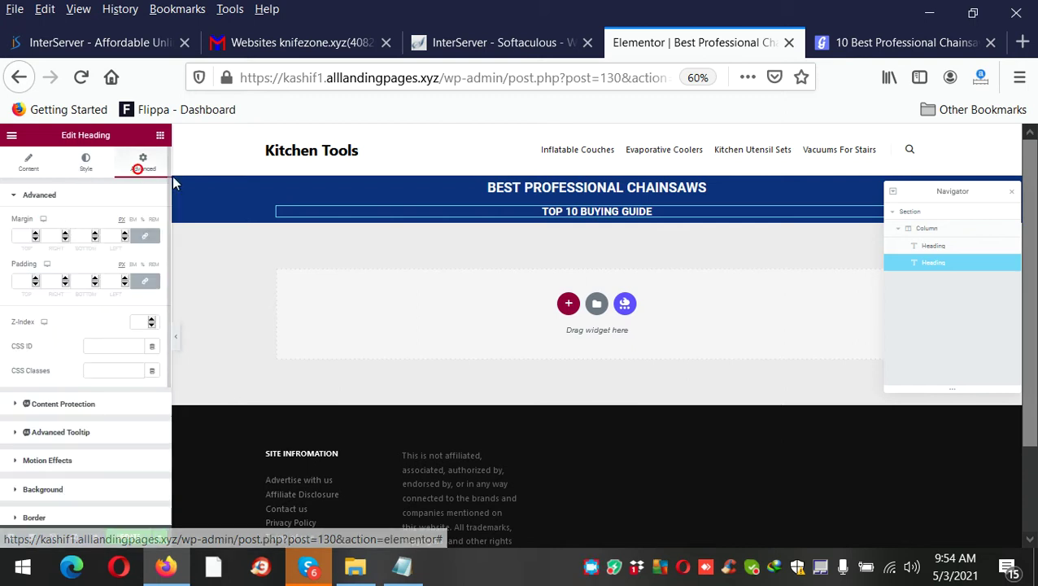
click(937, 215)
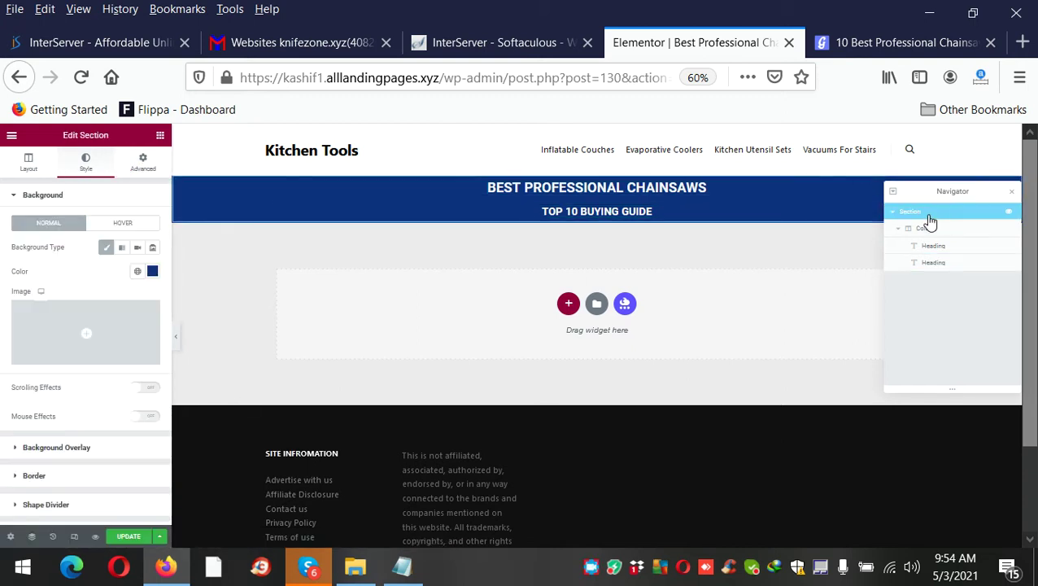
click(152, 272)
right_click(76, 447)
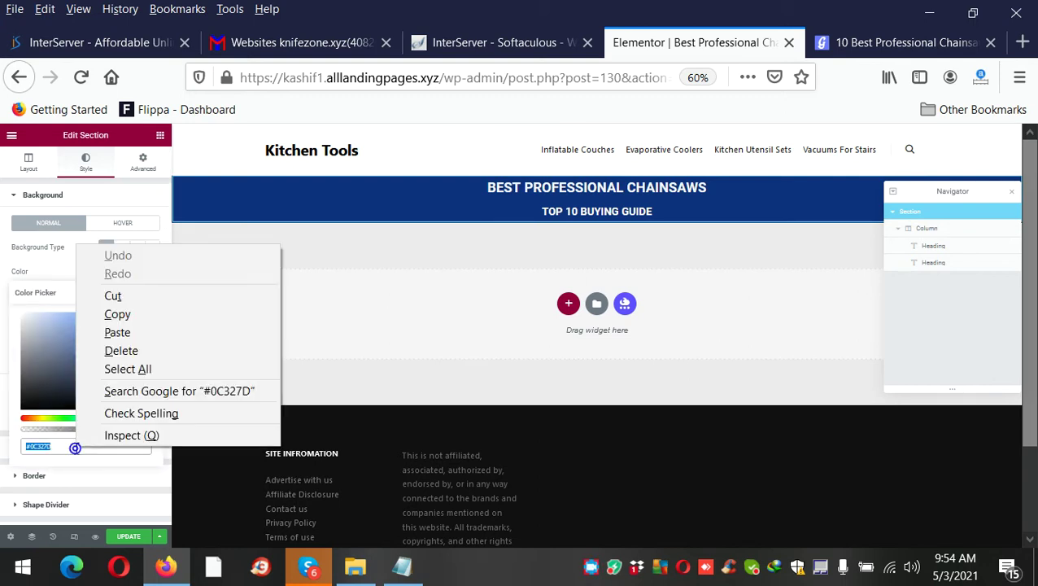
click(130, 316)
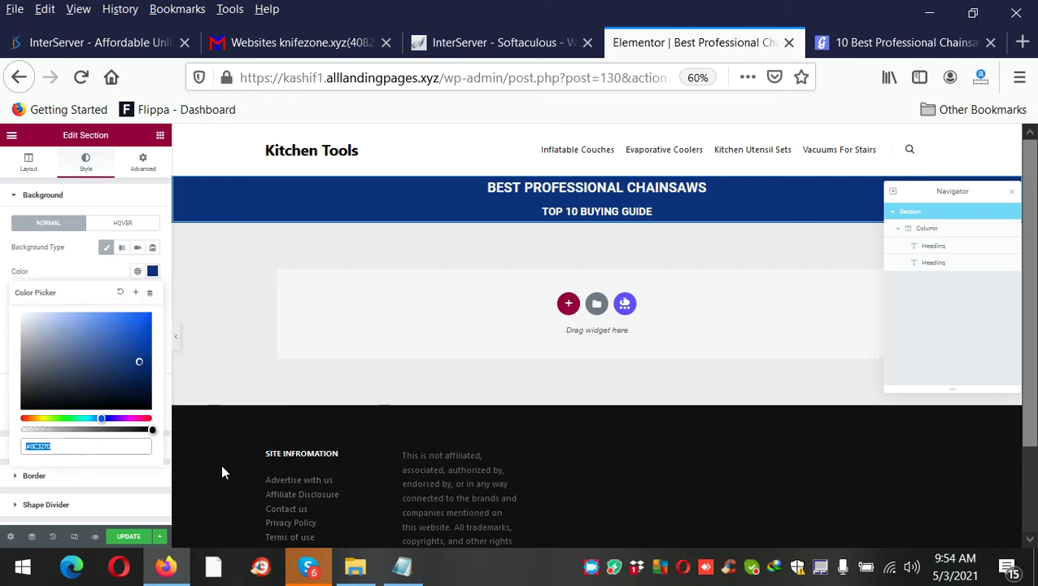
click(122, 536)
Check the top banner of the GeekWrapped guide against the page's header section and return to the Elementor editor.
click(874, 41)
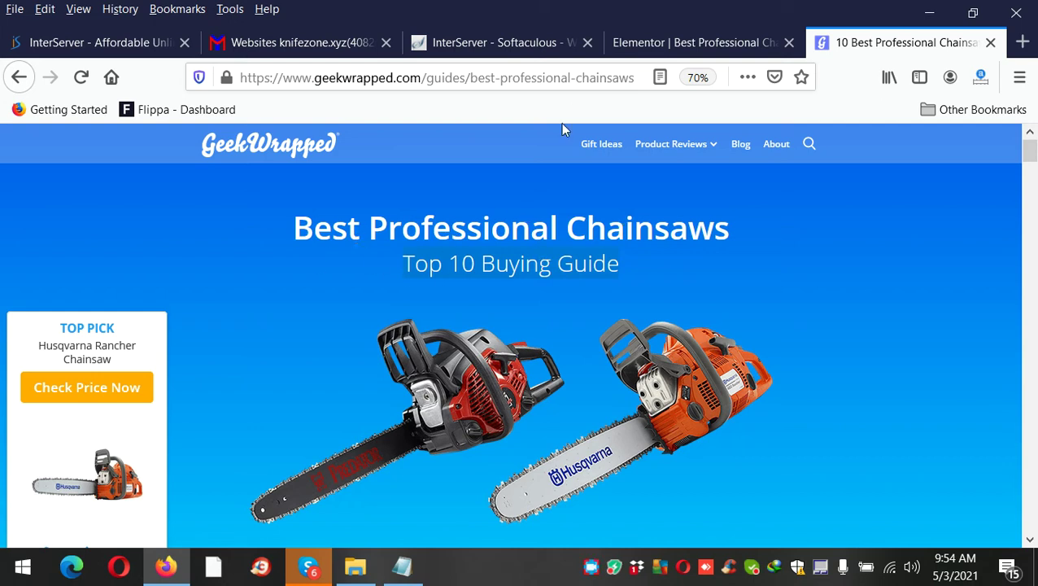
click(648, 50)
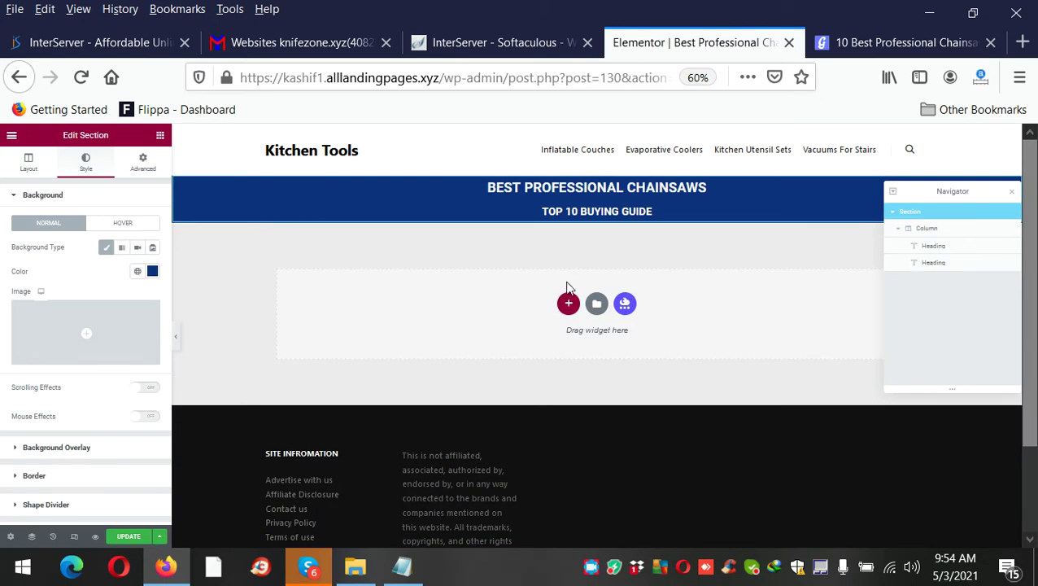
Add a single-column section below the blue heading section and place an Image widget in it.
click(567, 305)
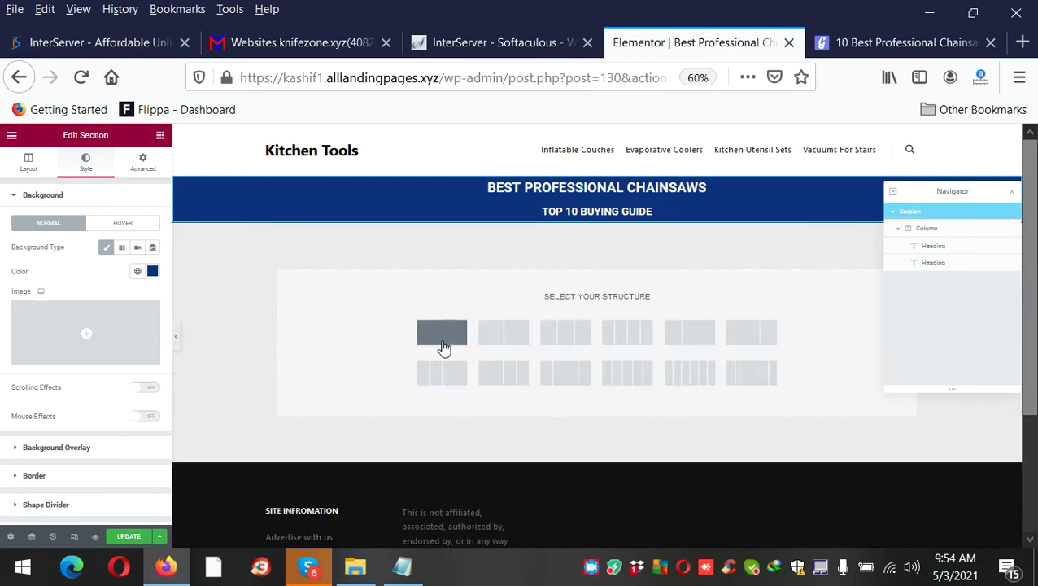
click(443, 344)
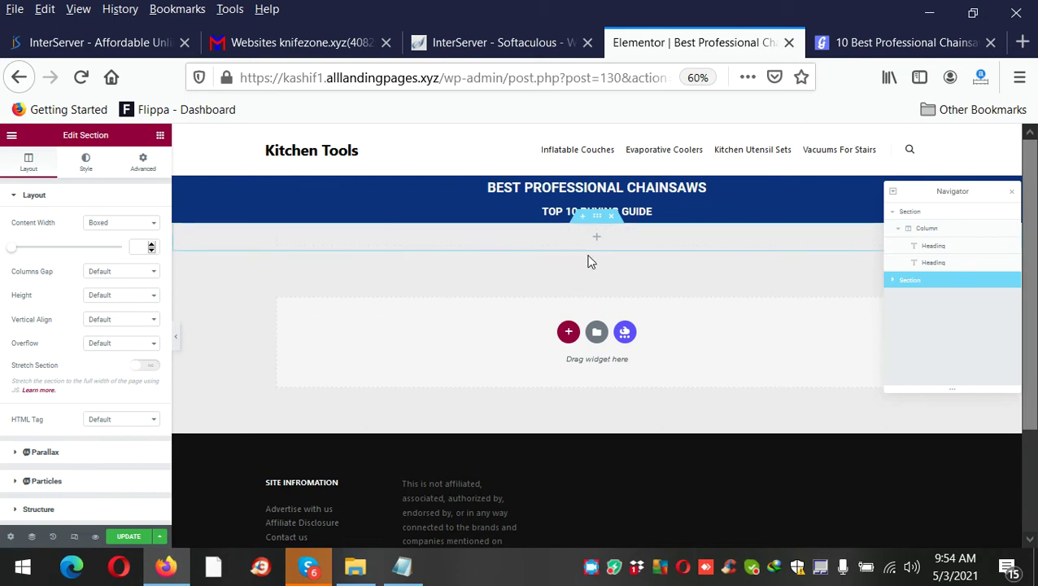
click(521, 267)
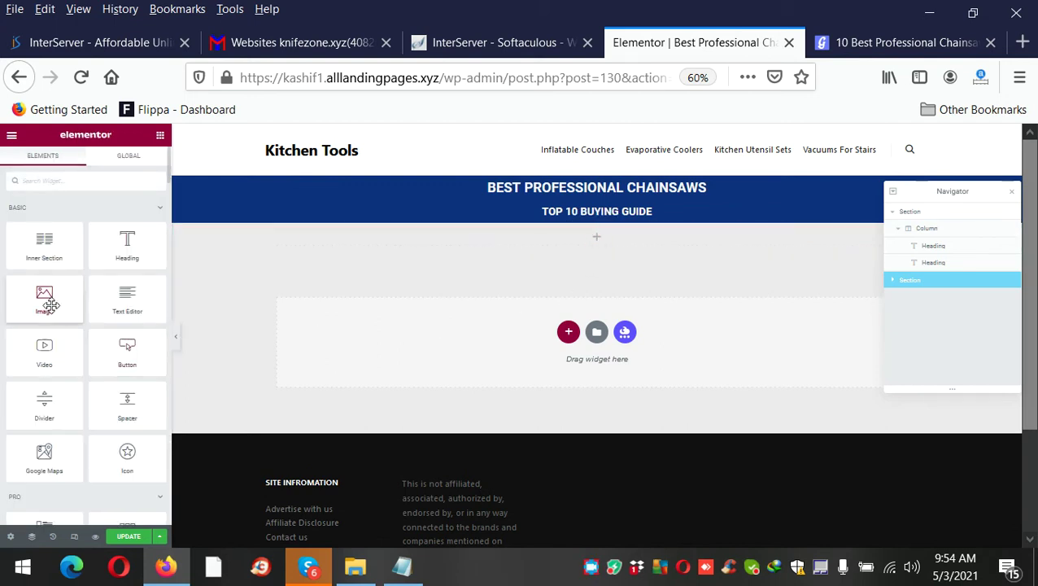
drag(50, 305, 613, 244)
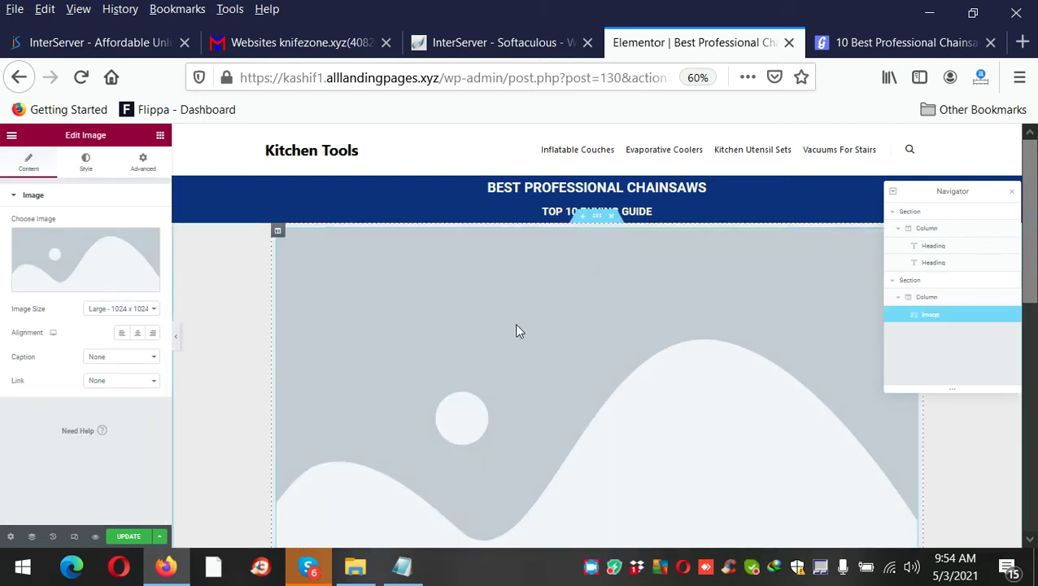
click(515, 327)
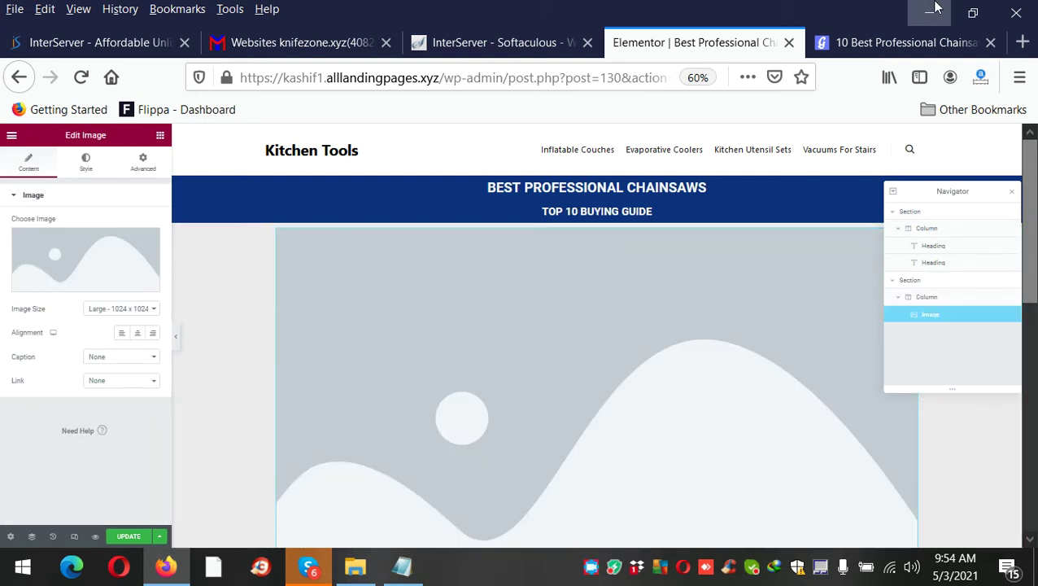
Save the two-chainsaw banner image from the GeekWrapped guide as a PNG in the premadeniches folder, keeping the suggested file name.
click(872, 47)
right_click(582, 361)
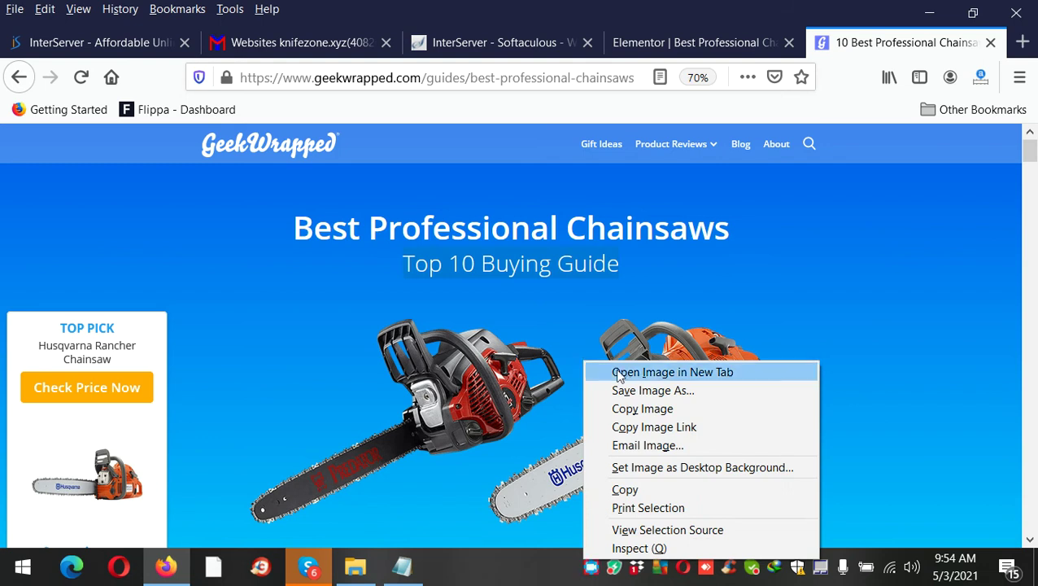
click(640, 391)
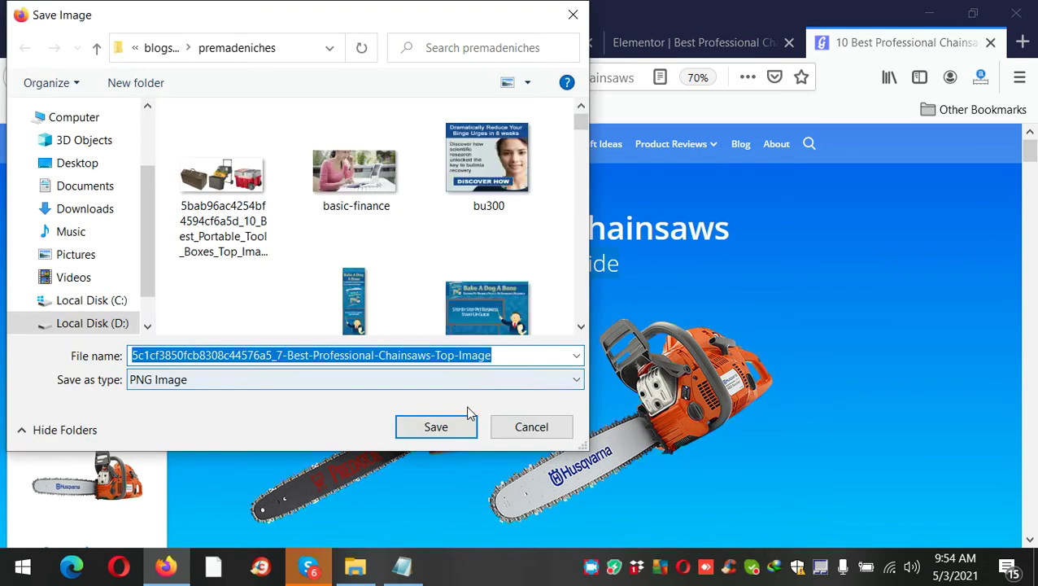
click(451, 427)
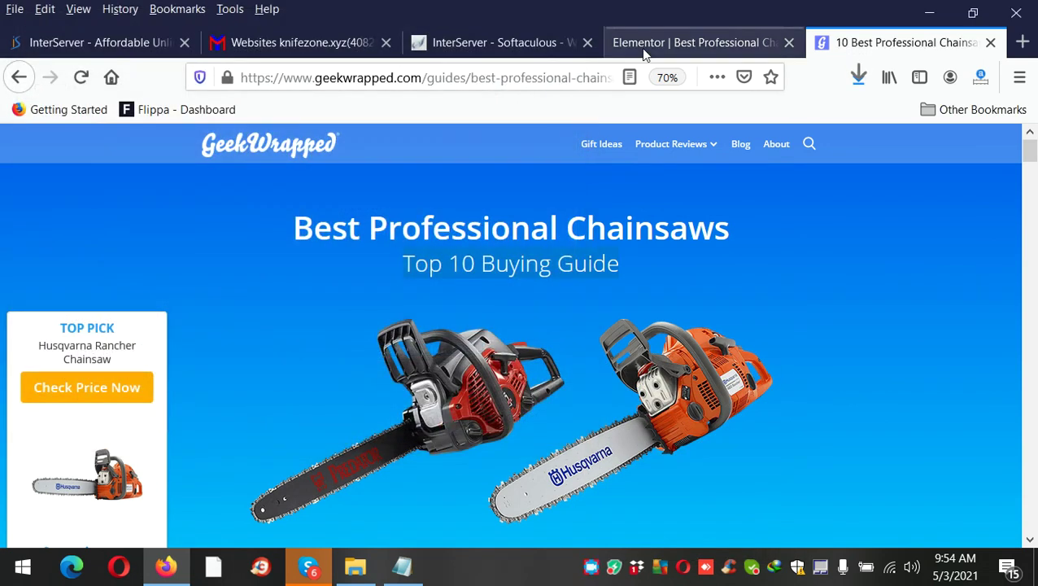
Upload the saved Best-Professional-Chainsaws-Top-Image file into the Elementor page's Image widget and center-align it.
click(641, 47)
scroll(445, 394, down, 2)
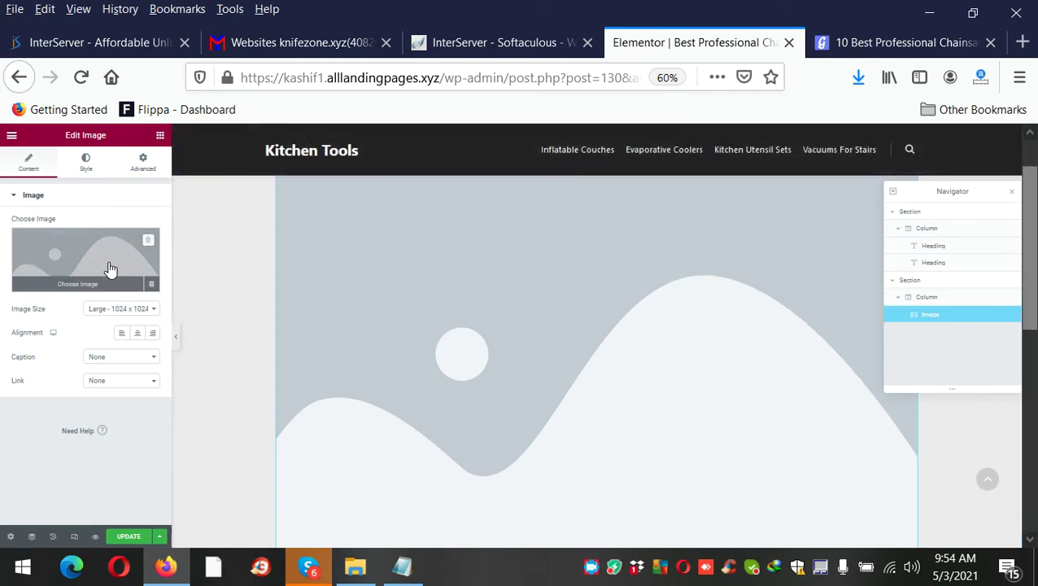
click(107, 266)
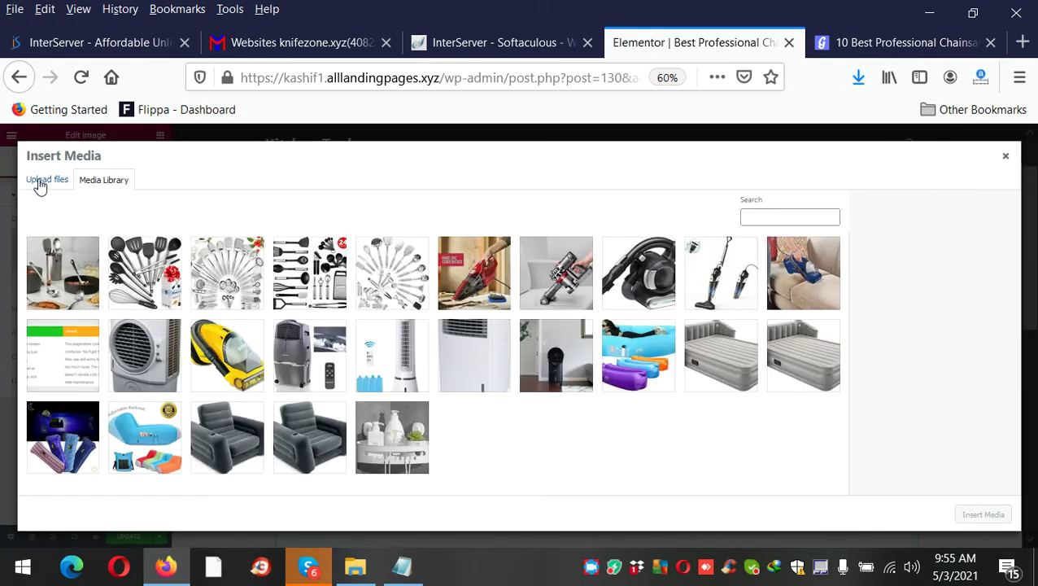
click(45, 186)
click(490, 343)
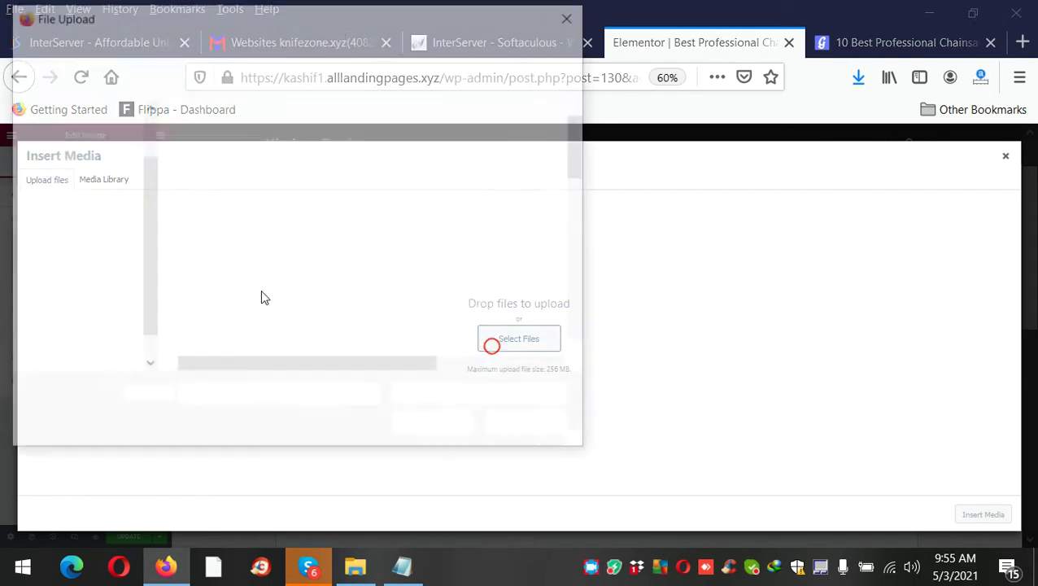
scroll(141, 128, up, 2)
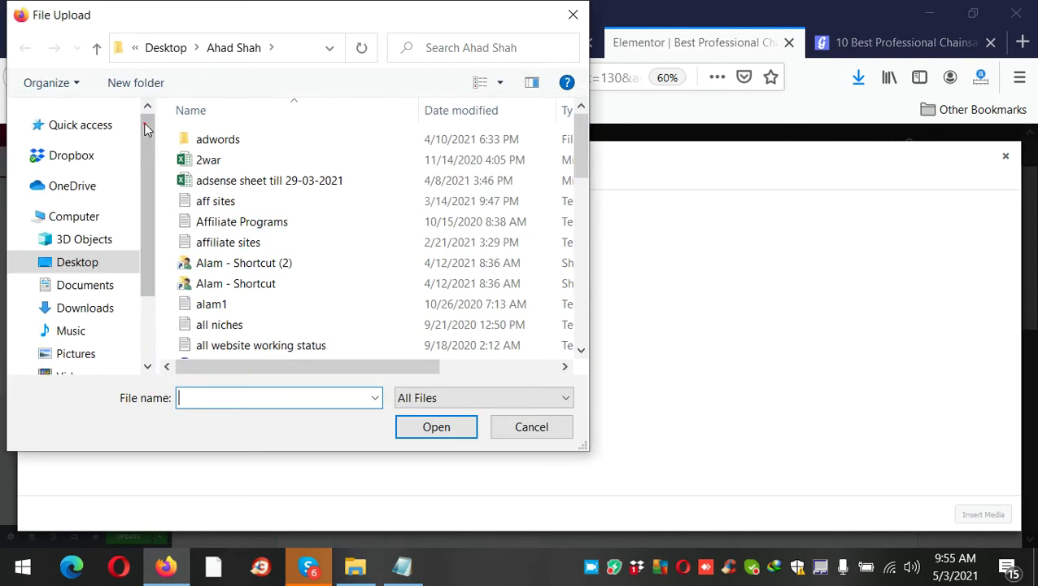
click(85, 124)
double_click(359, 286)
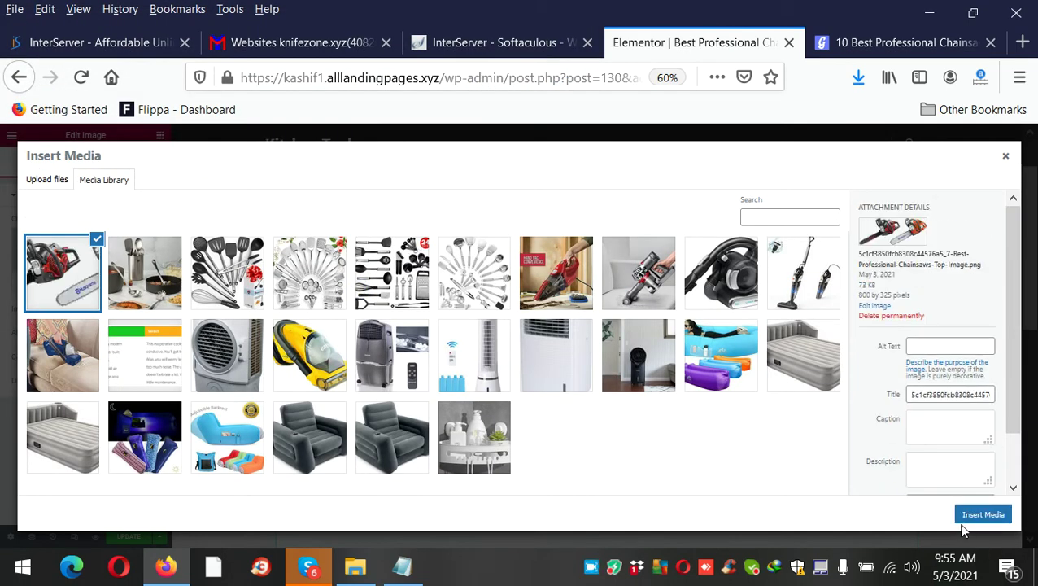
click(972, 517)
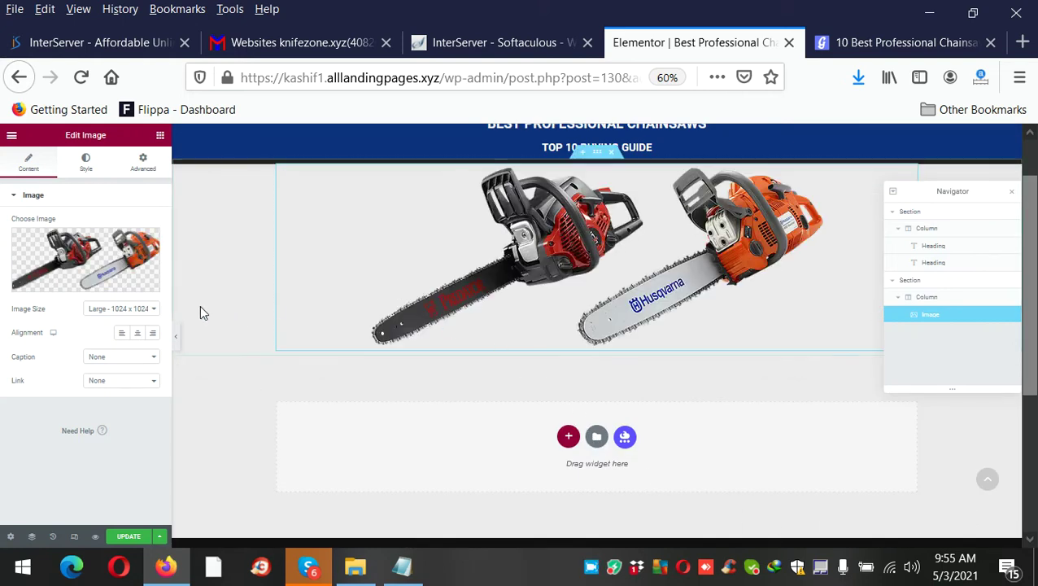
click(139, 335)
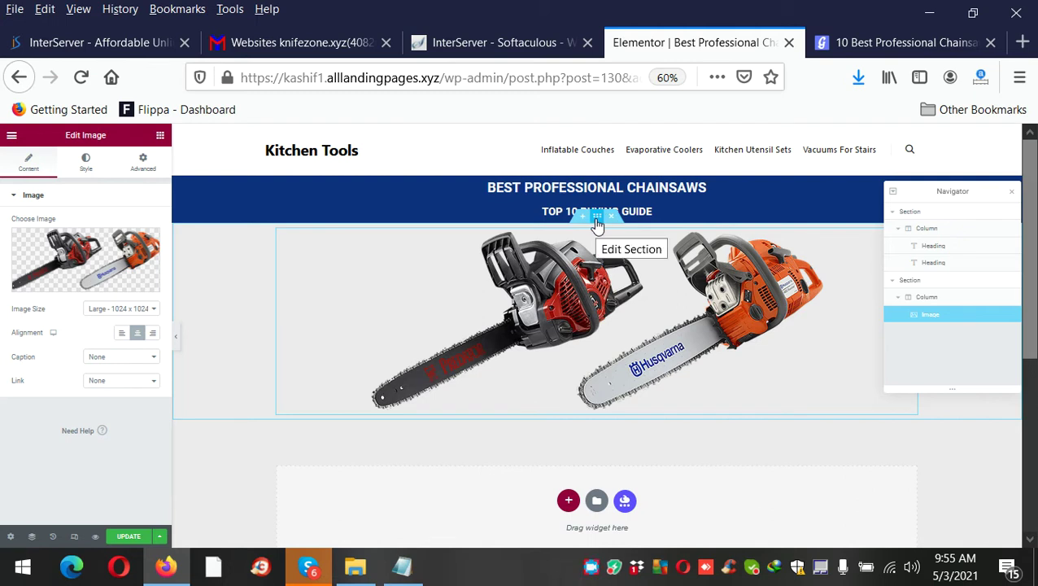
Give the chainsaw image section a classic background in the copied dark blue color code and save the page.
click(596, 221)
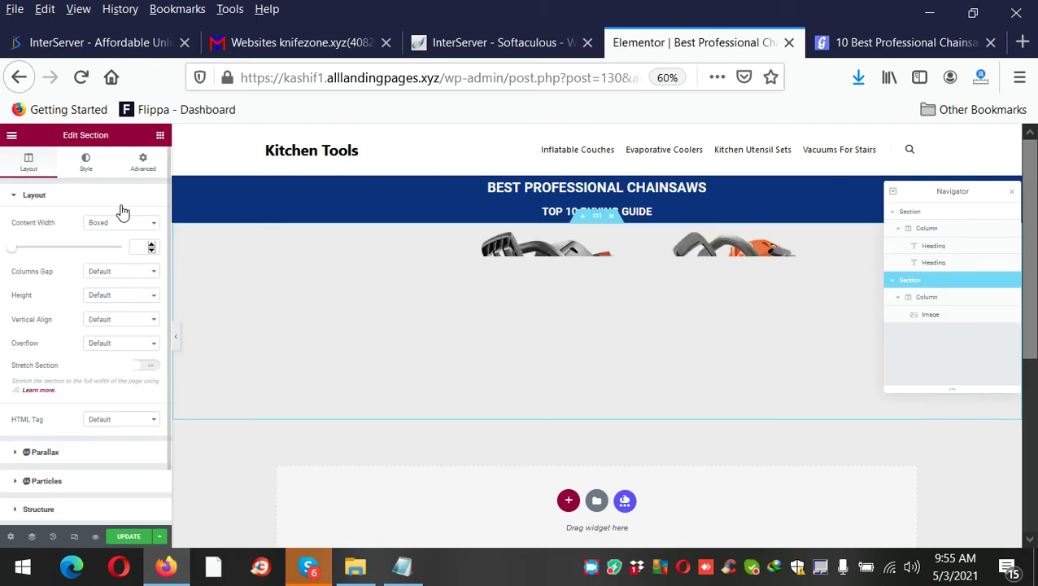
click(89, 162)
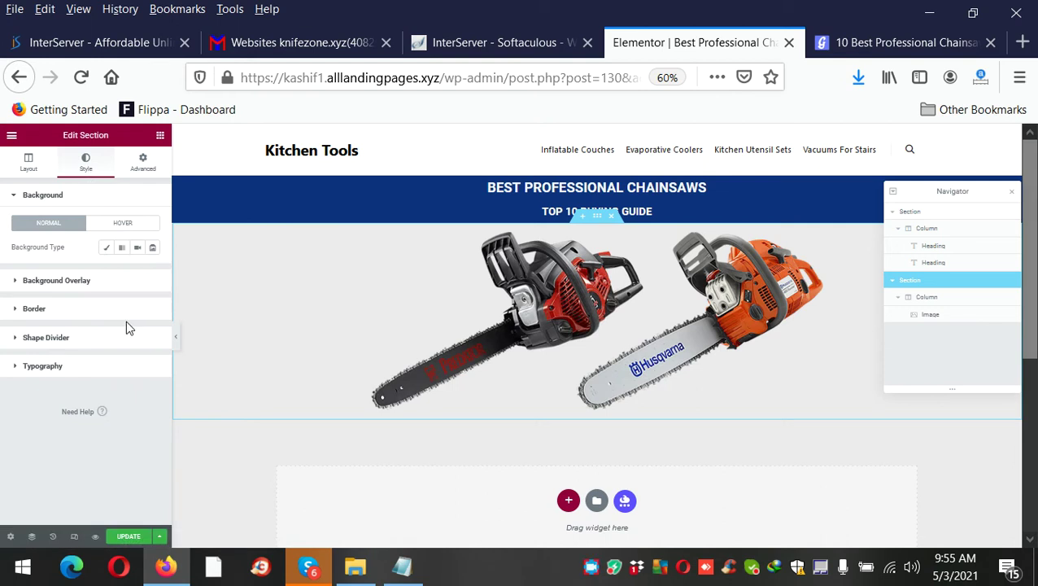
click(104, 248)
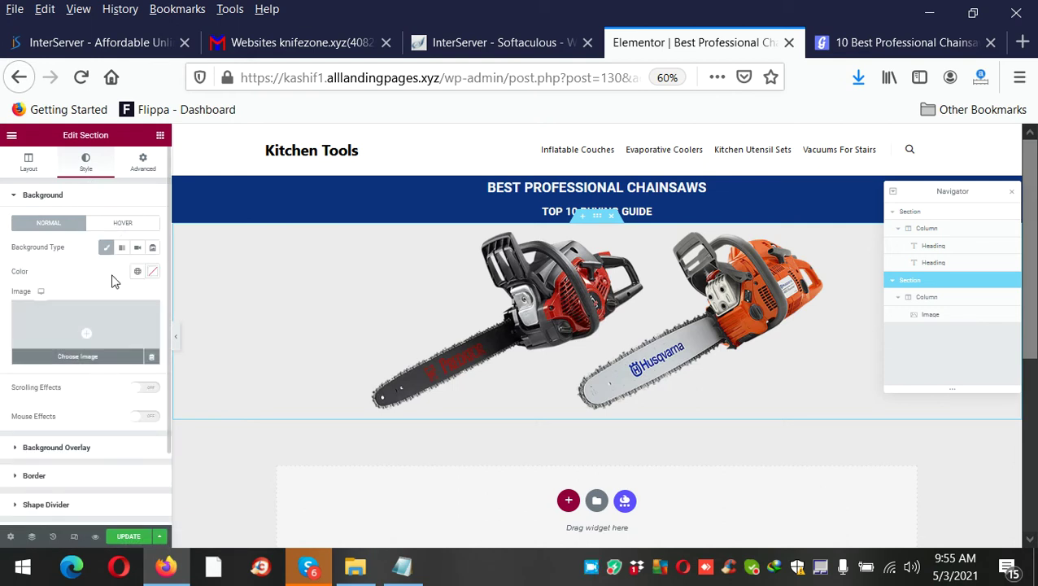
click(153, 272)
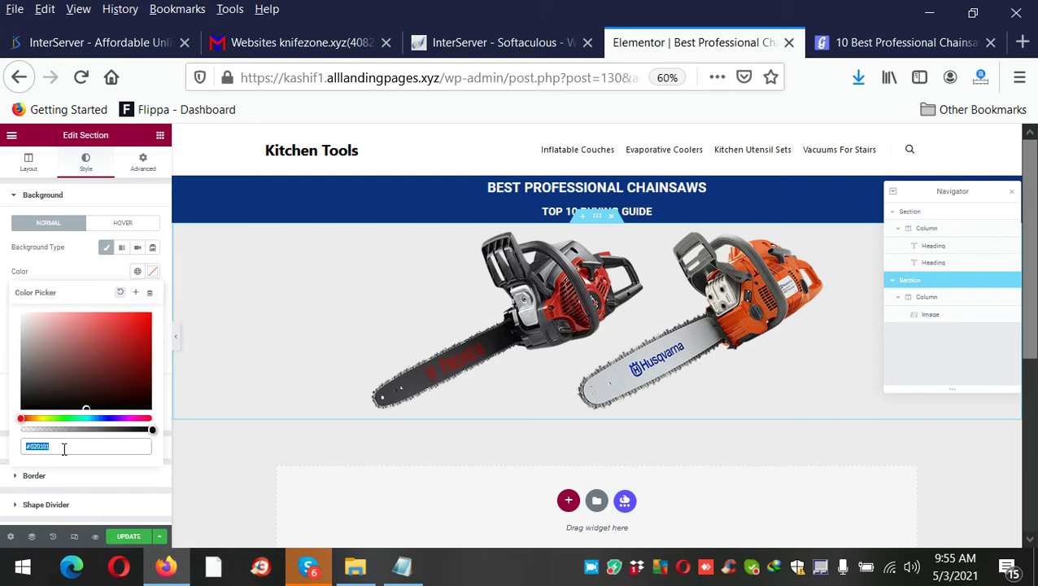
right_click(63, 448)
click(128, 331)
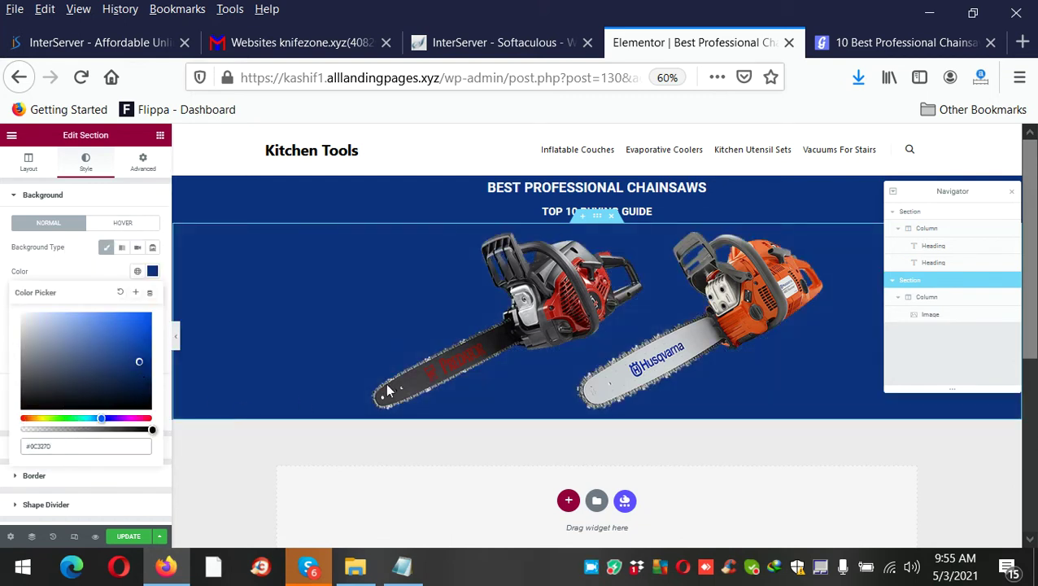
click(128, 537)
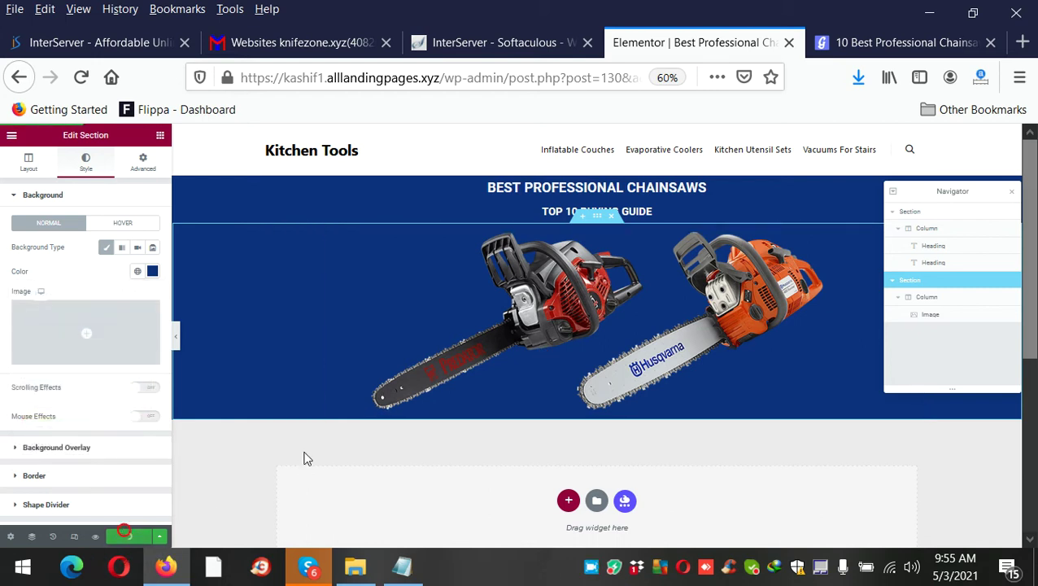
Copy the "Our Recommendations" heading text from below the banner in the GeekWrapped guide.
scroll(604, 280, down, 3)
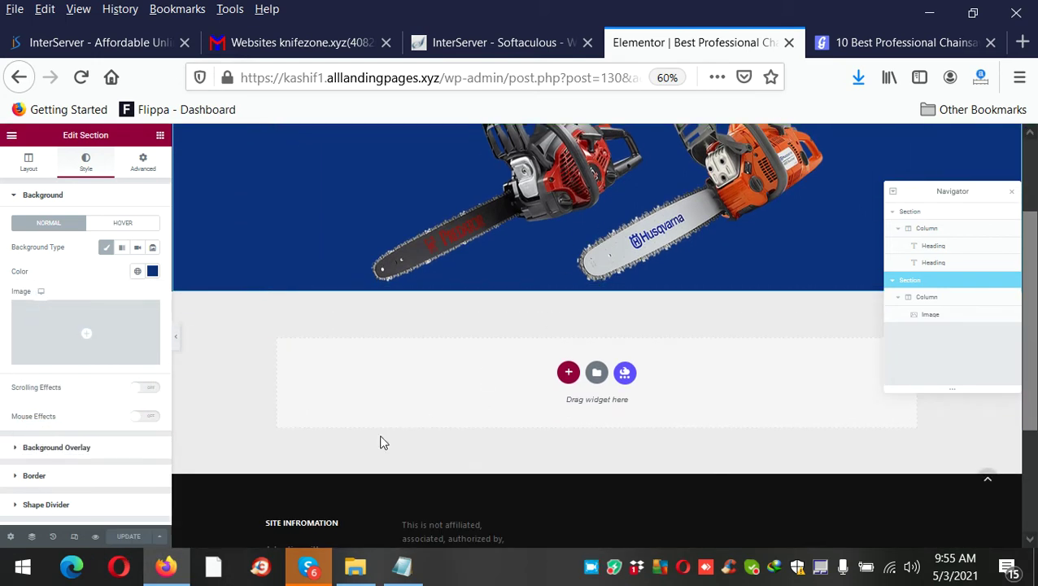
click(891, 45)
scroll(596, 307, down, 5)
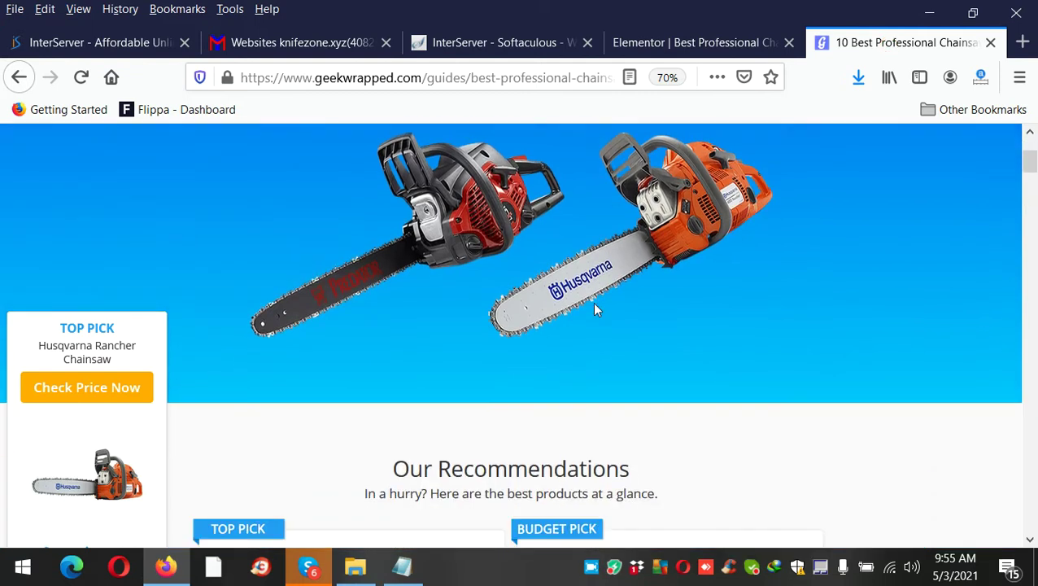
triple_click(556, 306)
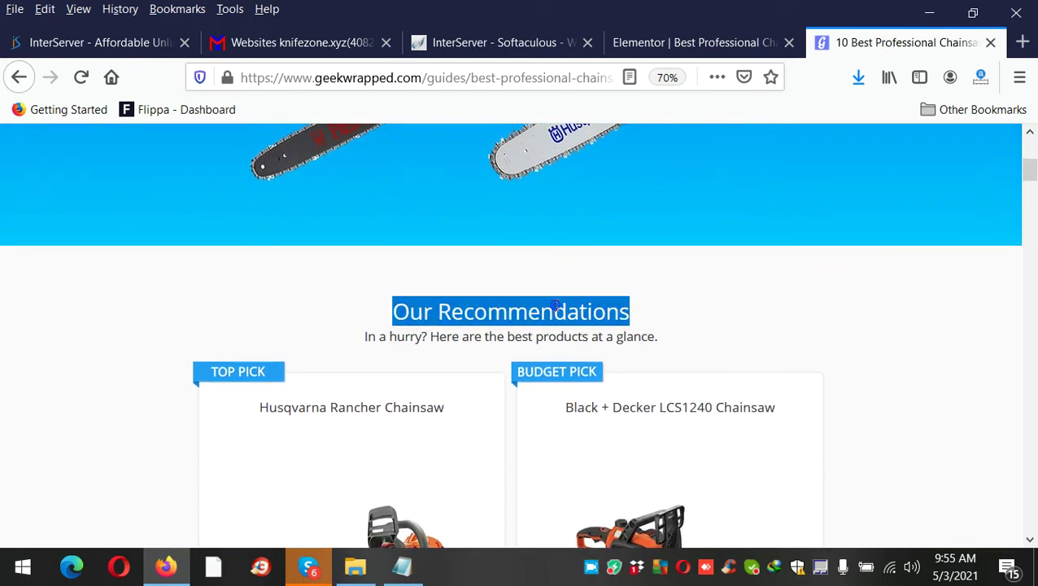
right_click(557, 306)
click(589, 317)
Add a single-column section below the chainsaw image in the Elementor page and place a Heading widget in it.
click(686, 42)
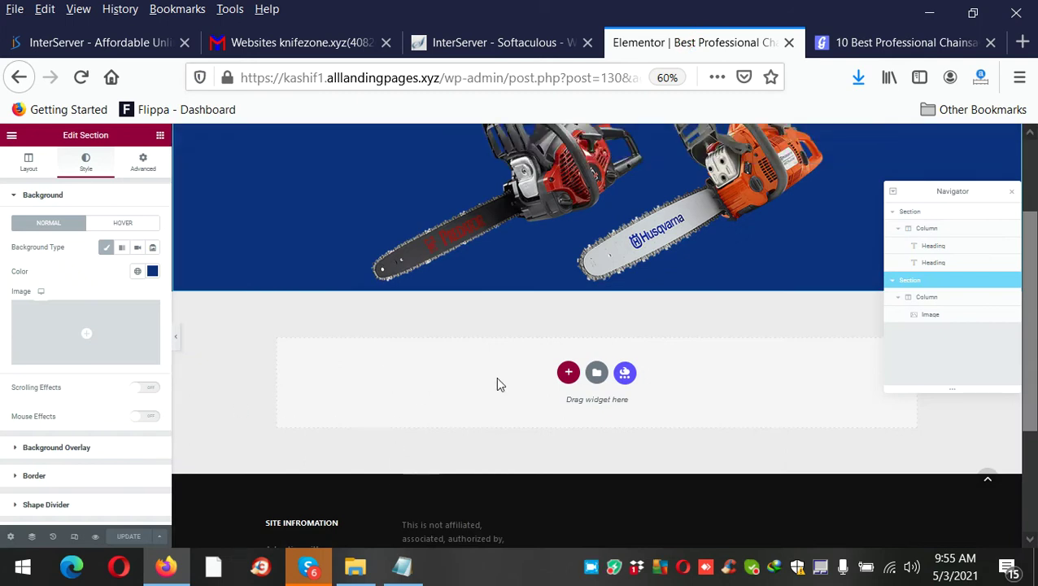
click(568, 373)
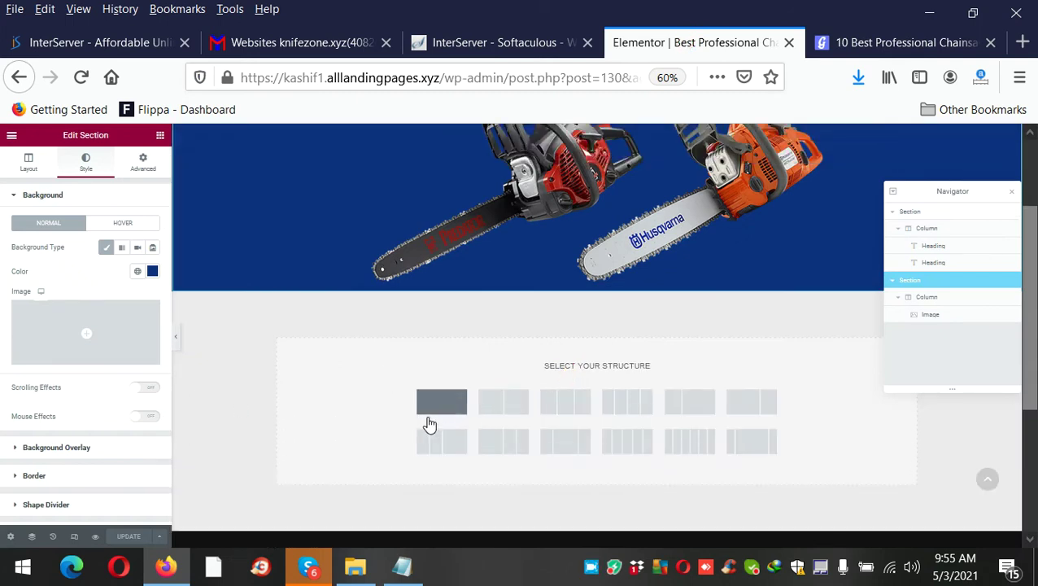
click(431, 405)
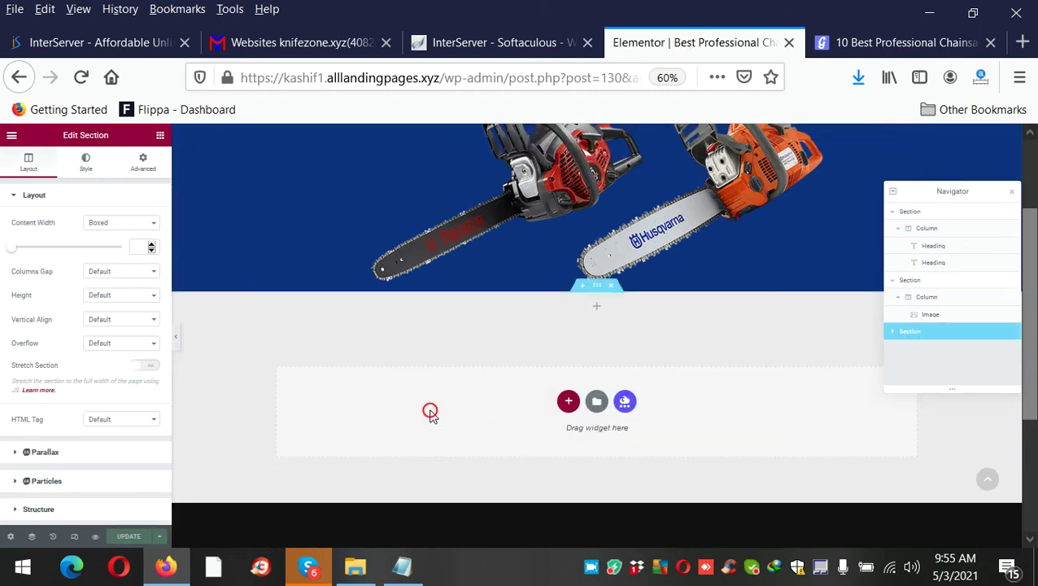
click(599, 307)
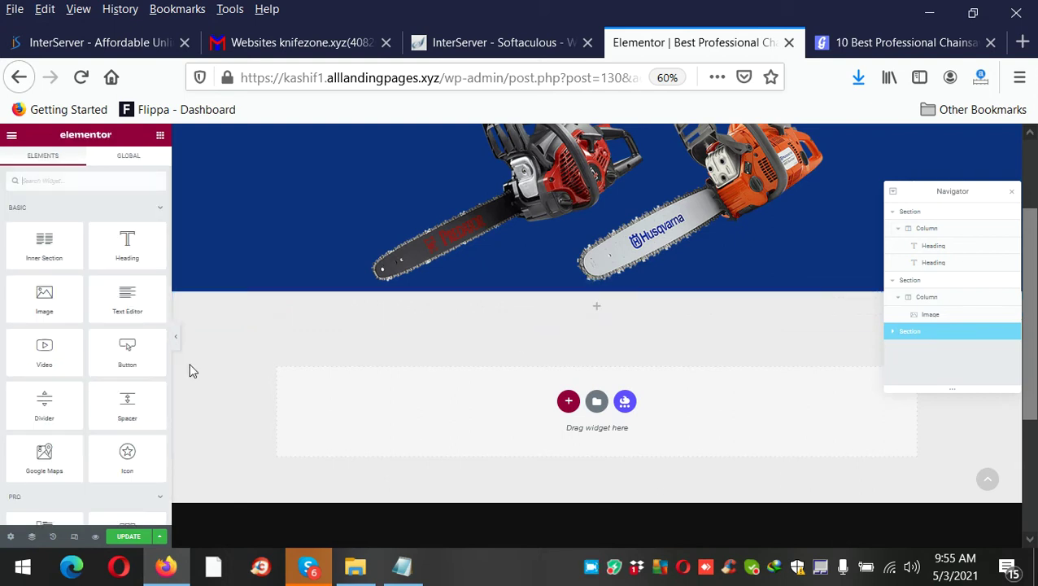
drag(127, 243, 592, 314)
Replace the new heading's placeholder title with the copied text "Our Recommendations" and center-align it.
triple_click(118, 239)
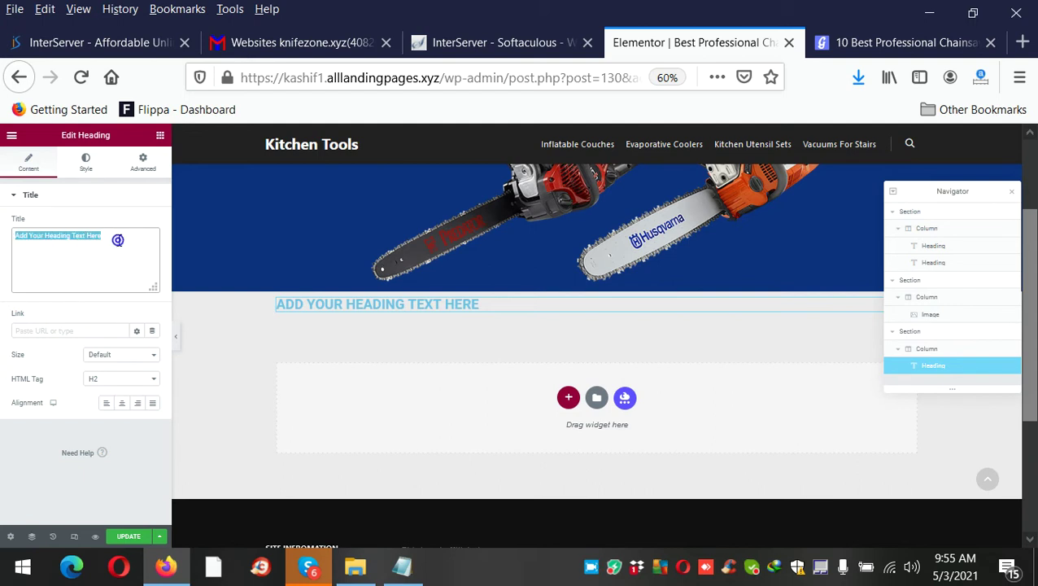
right_click(118, 240)
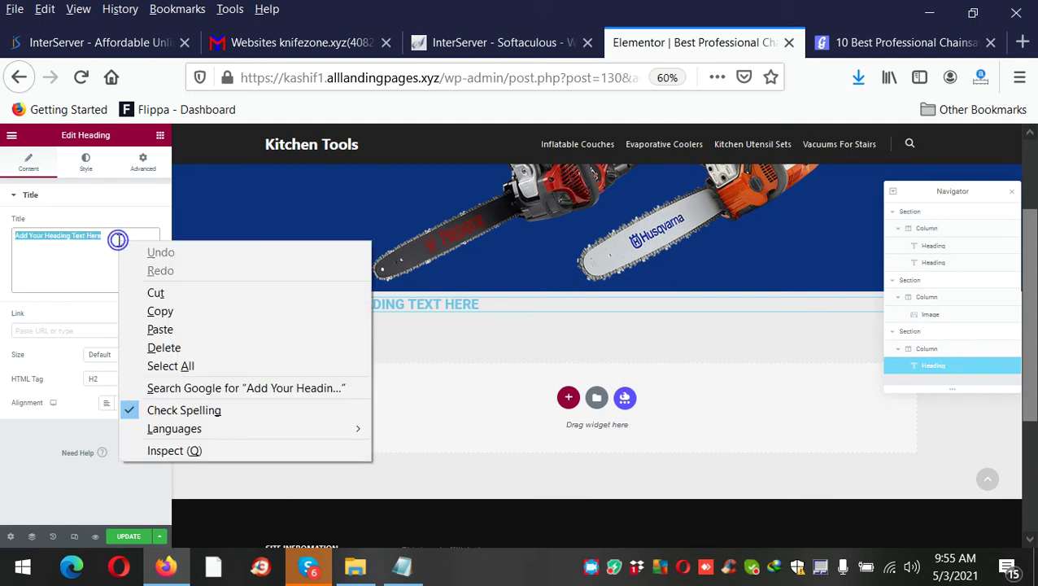
click(179, 332)
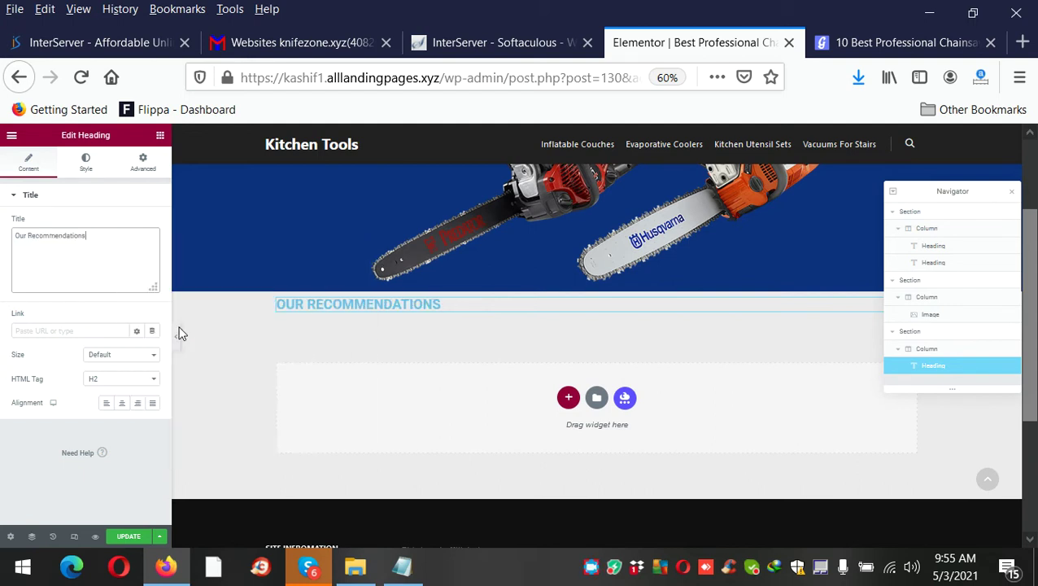
click(122, 405)
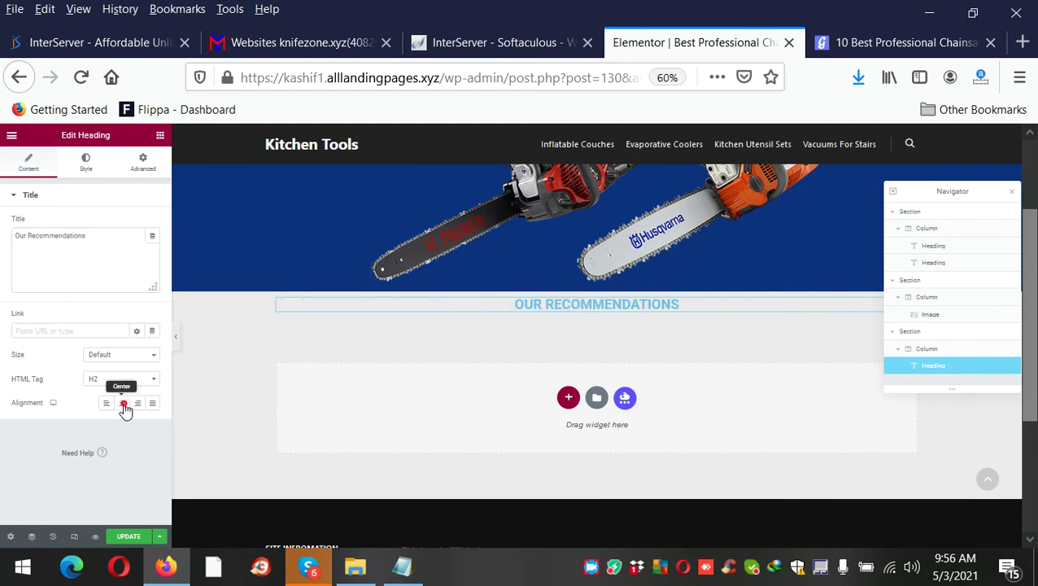
Set the "Our Recommendations" heading's text color to black, #000000, and save the page changes.
click(86, 161)
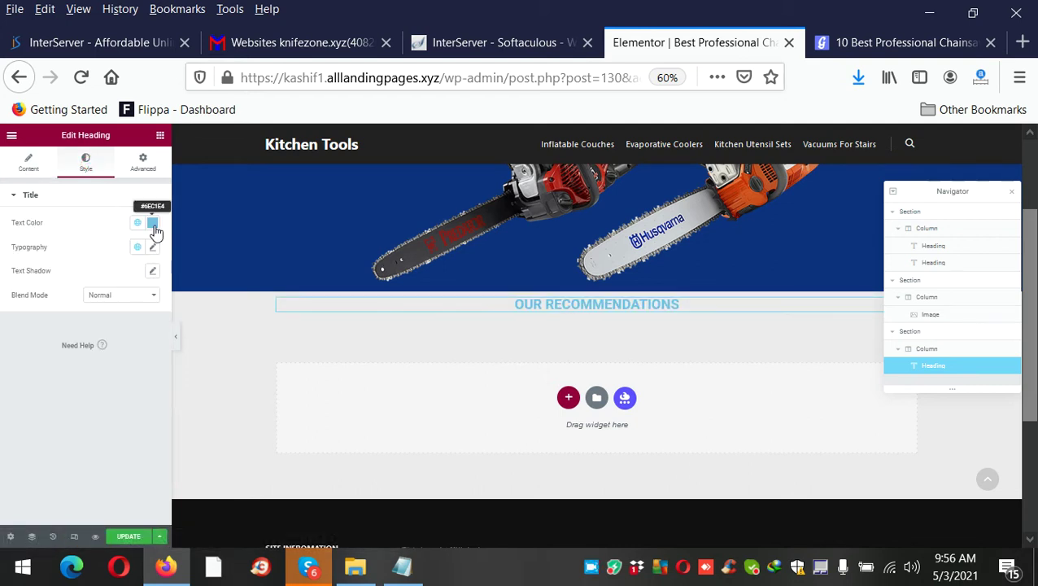
click(153, 225)
drag(47, 349, 35, 371)
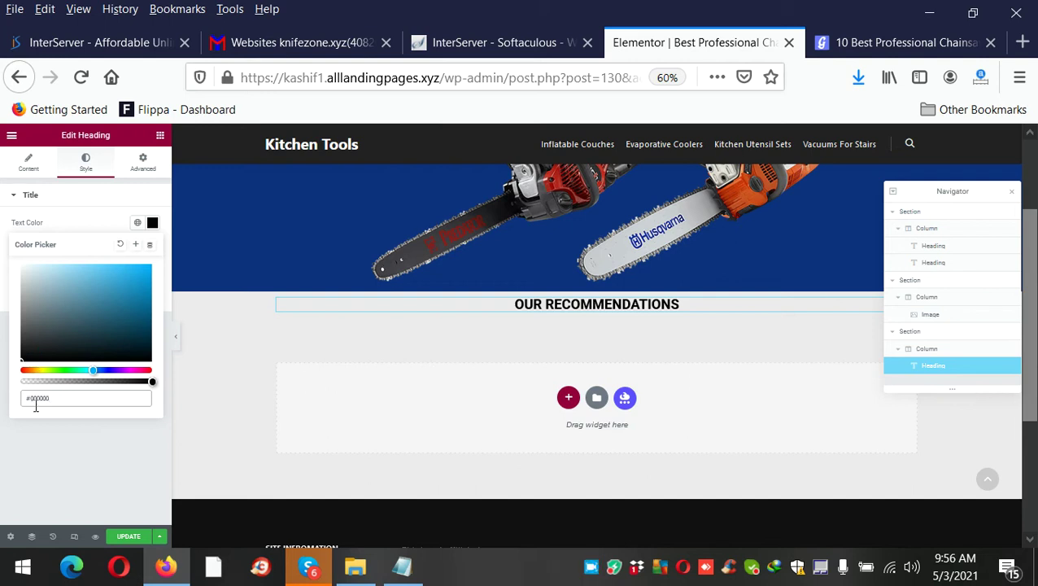
click(129, 536)
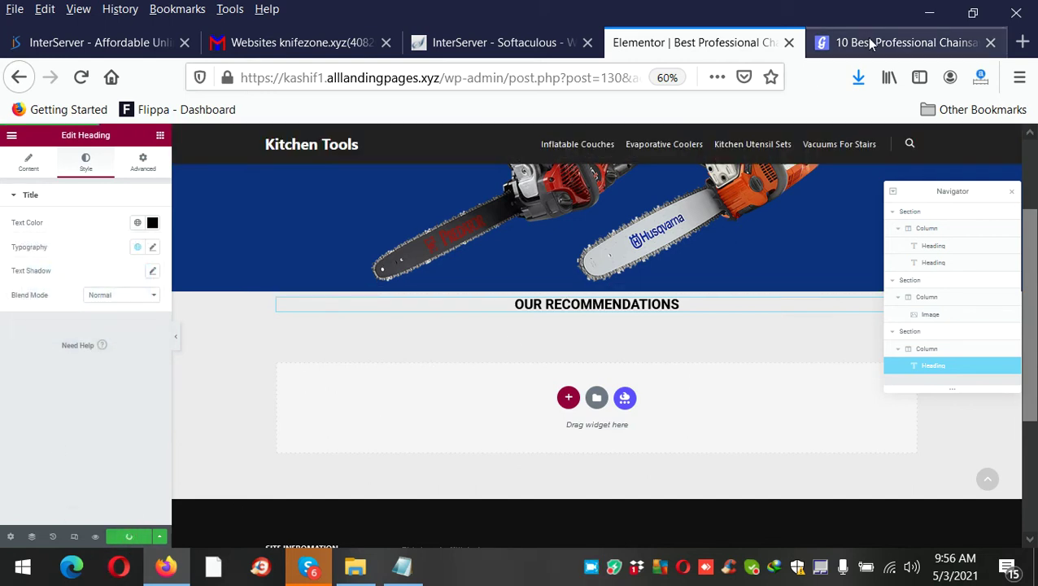
Copy the line "In a hurry? Here are the best products at a glance." from under the recommendations heading in the GeekWrapped guide.
click(871, 44)
triple_click(586, 337)
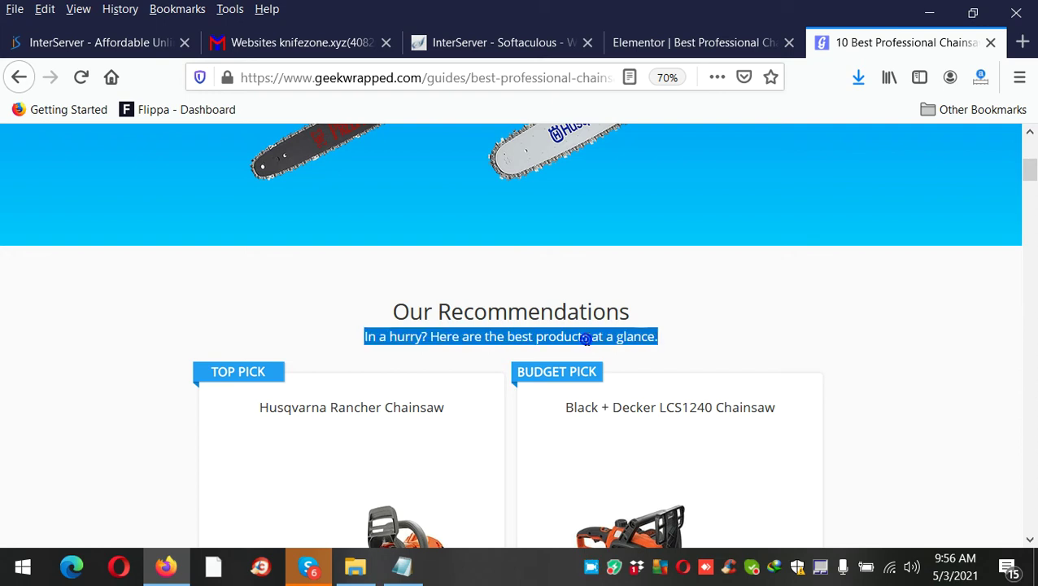
right_click(586, 339)
click(633, 351)
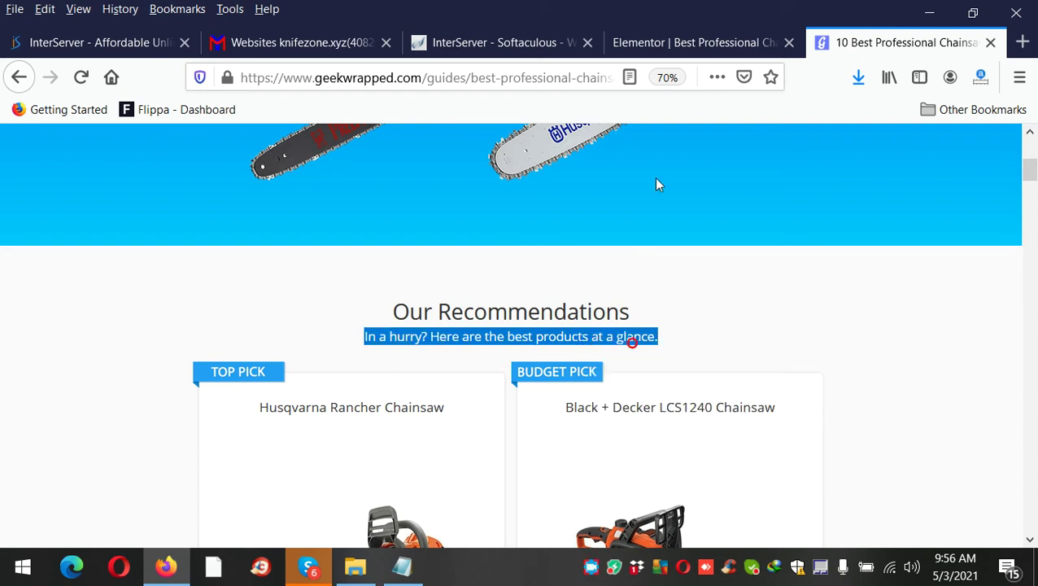
Add a Text Editor widget directly below the "Our Recommendations" heading in the Elementor page.
click(670, 43)
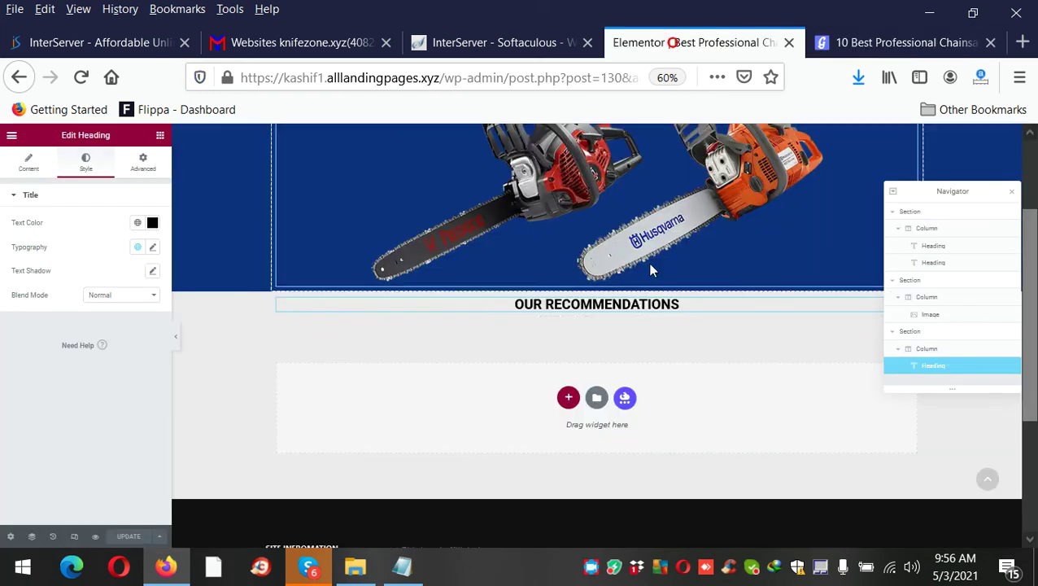
click(161, 136)
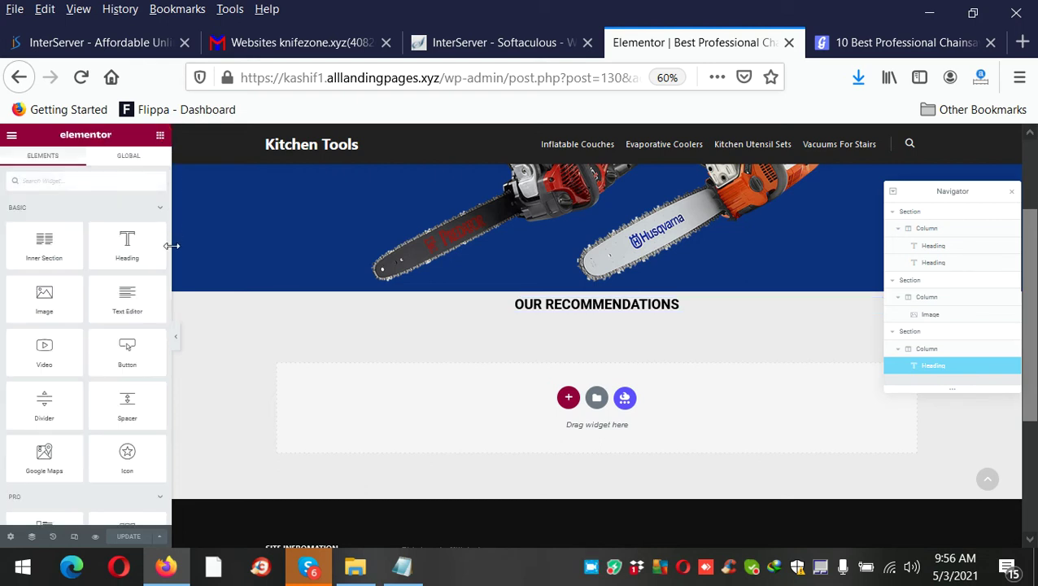
drag(135, 307, 568, 314)
Replace the text widget's placeholder paragraph with the copied "In a hurry? Here are the best products at a glance." and save the page.
triple_click(131, 329)
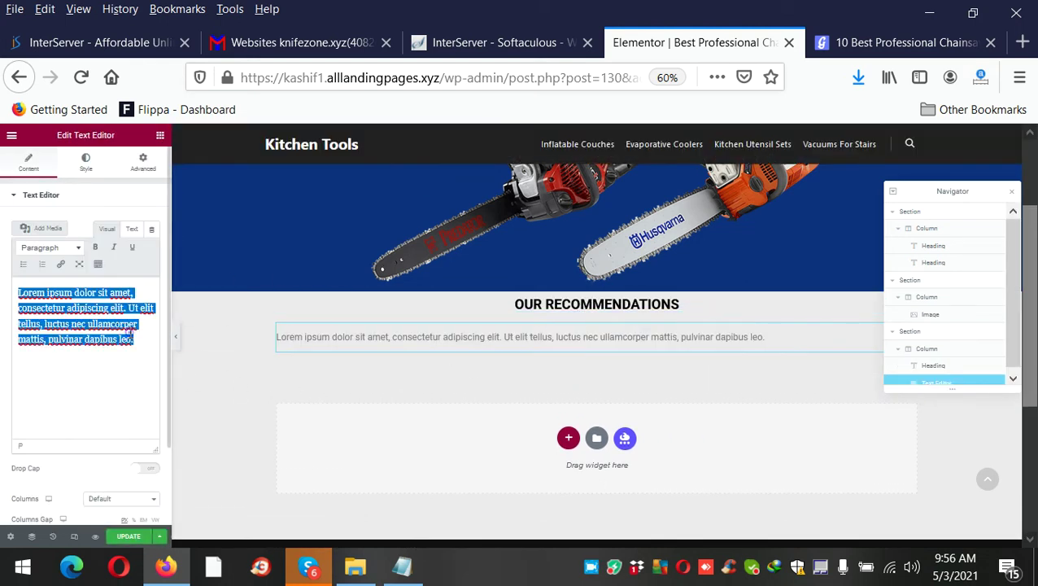
right_click(129, 332)
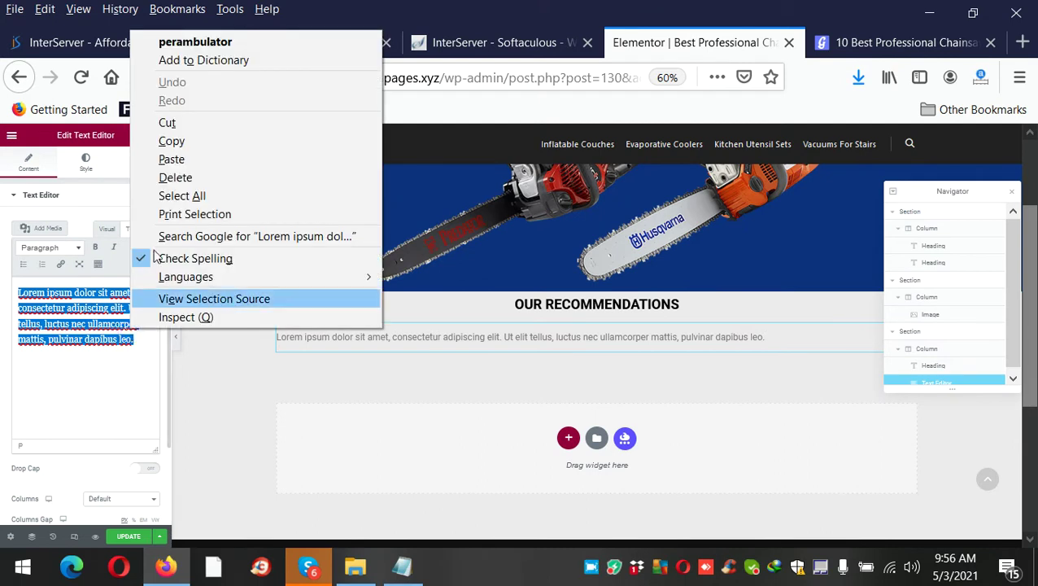
click(174, 155)
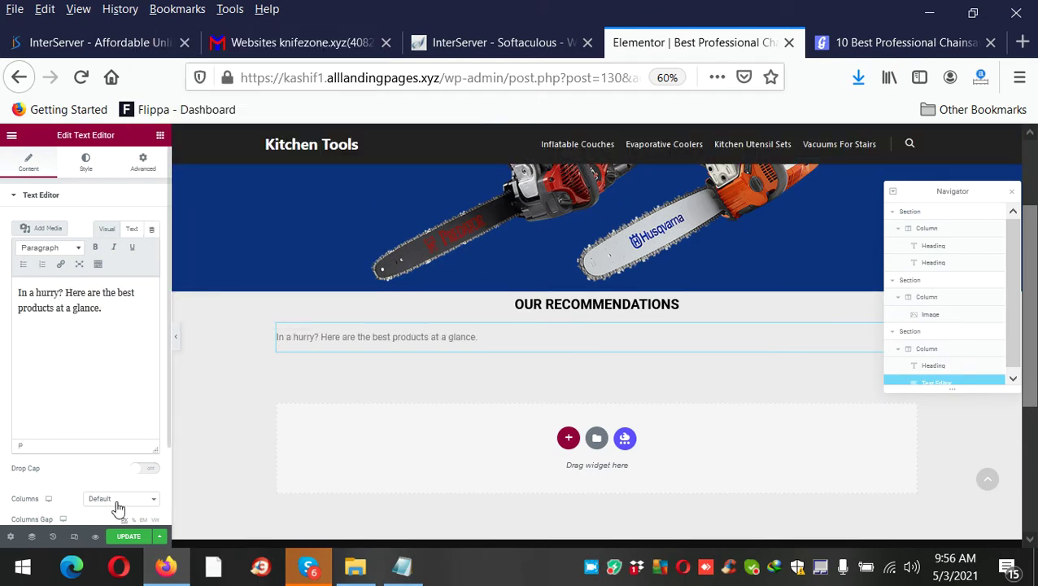
scroll(118, 509, down, 1)
click(127, 538)
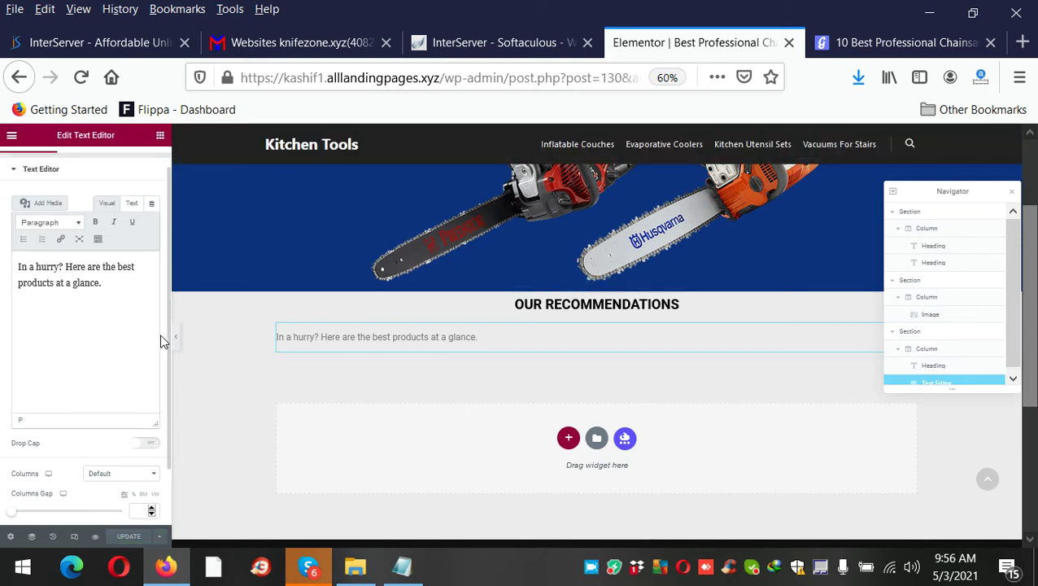
Center-align the "In a hurry?" text, set its text color to black, #000000, and save the page changes.
scroll(161, 341, up, 1)
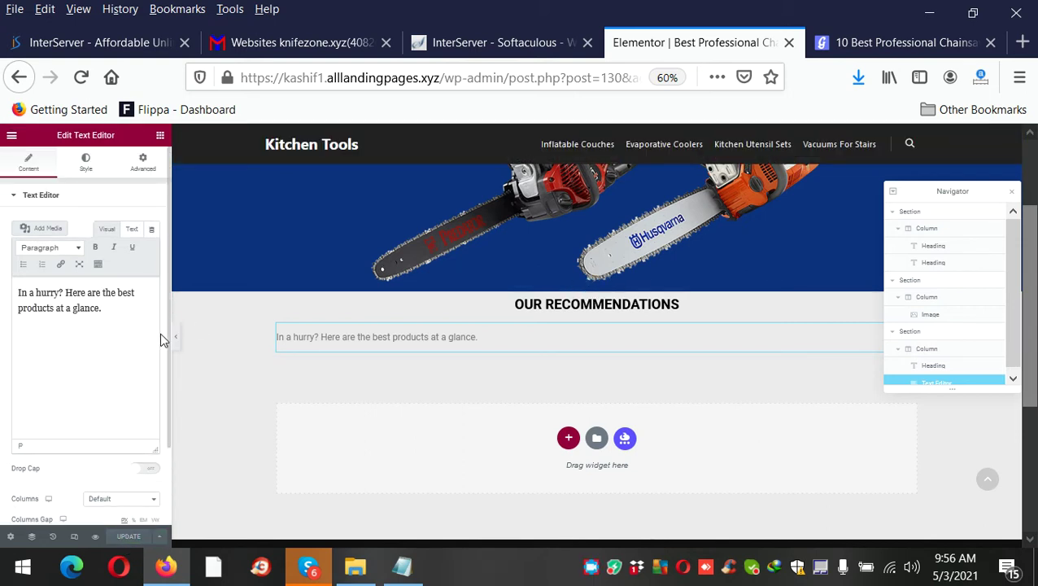
click(83, 170)
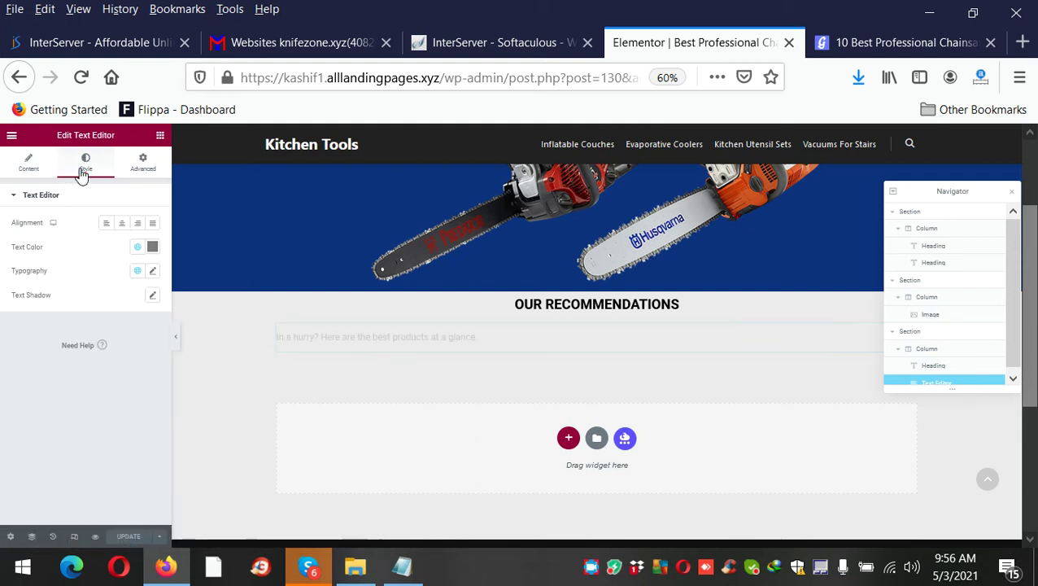
click(122, 223)
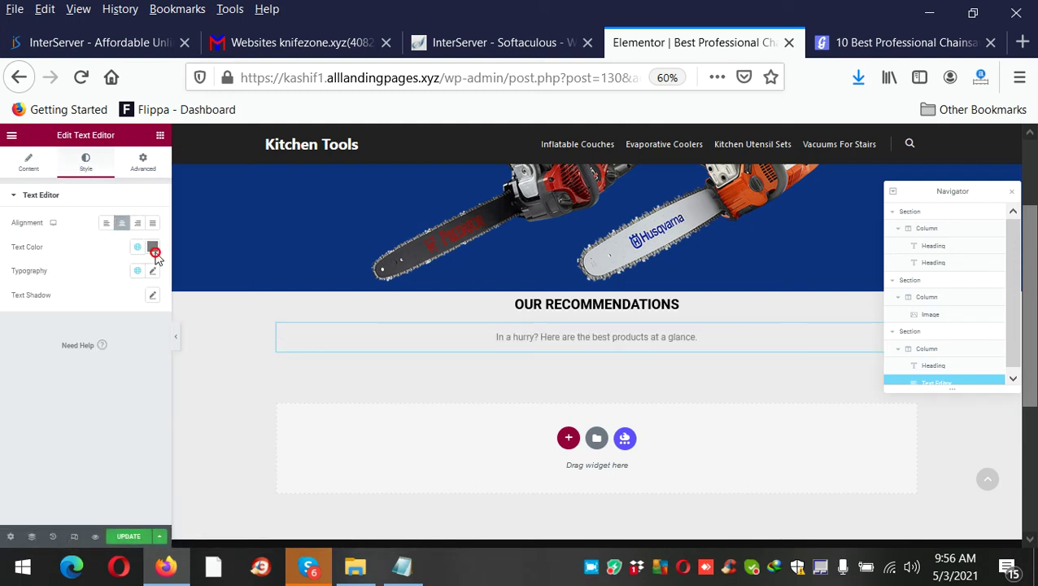
click(154, 247)
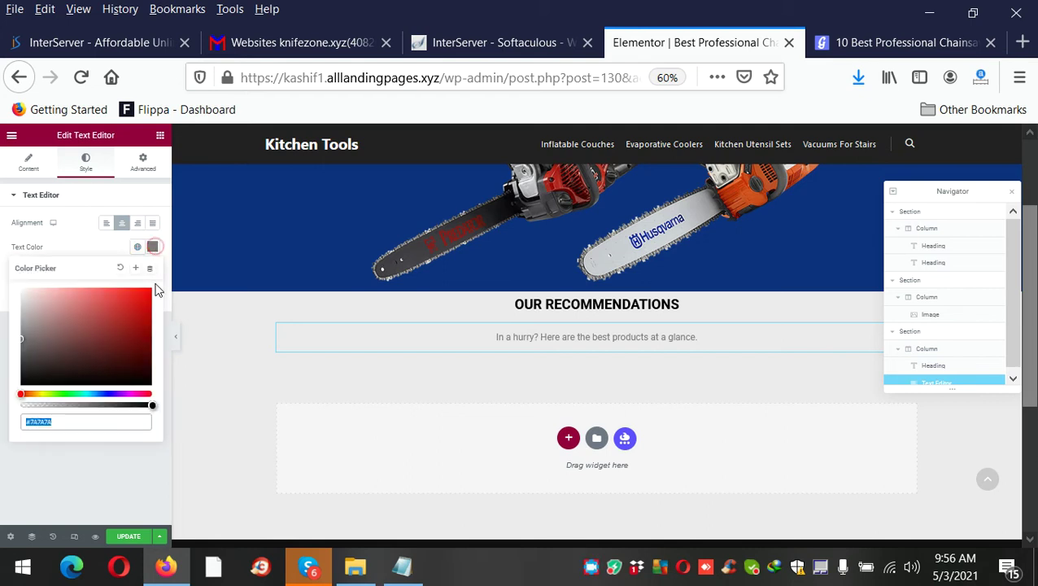
click(68, 362)
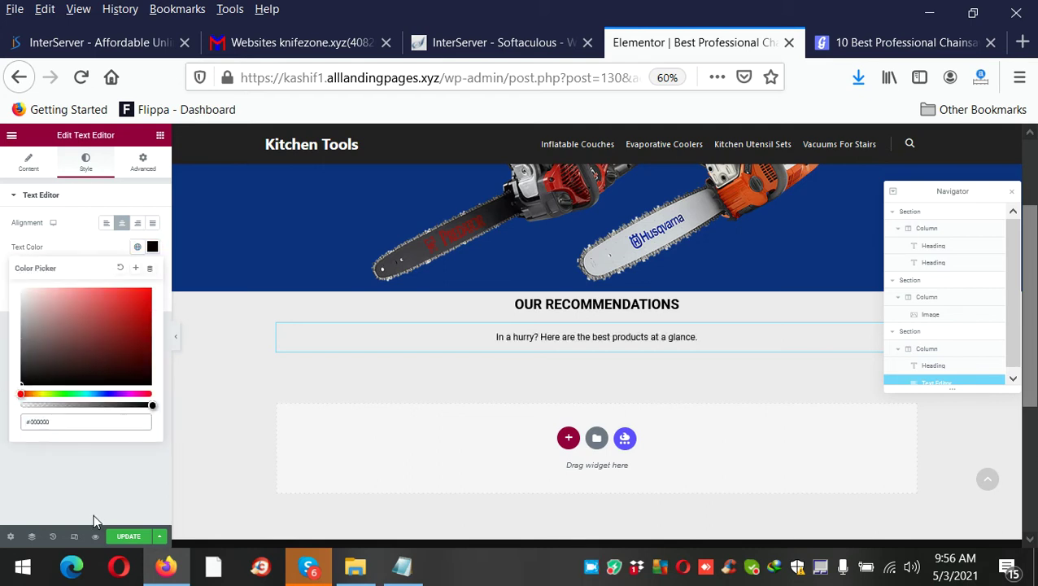
click(108, 539)
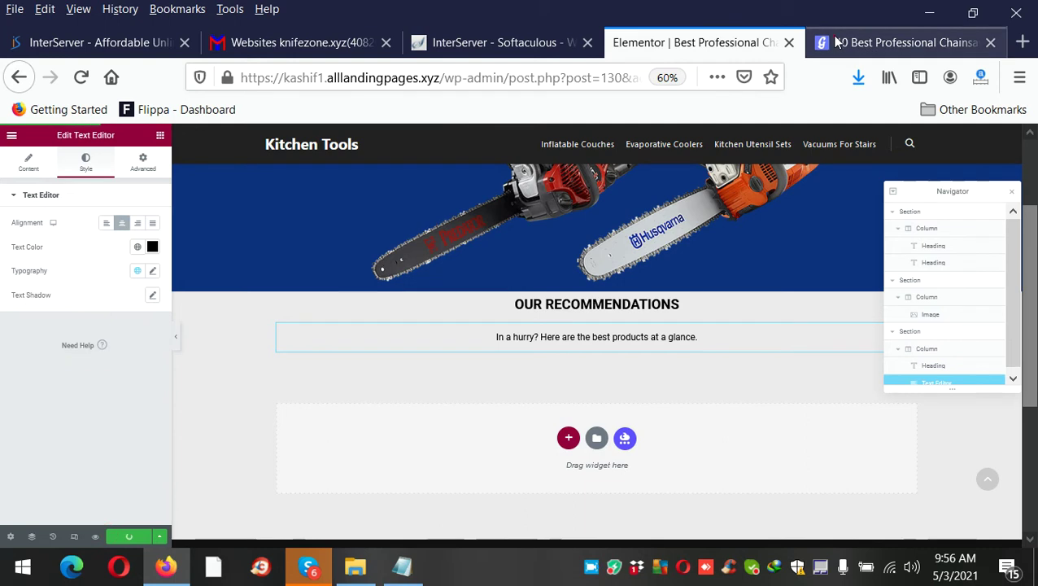
Add an equal two-column section below the "In a hurry?" text, following the guide's side-by-side Top Pick and Budget Pick cards.
click(834, 41)
triple_click(565, 311)
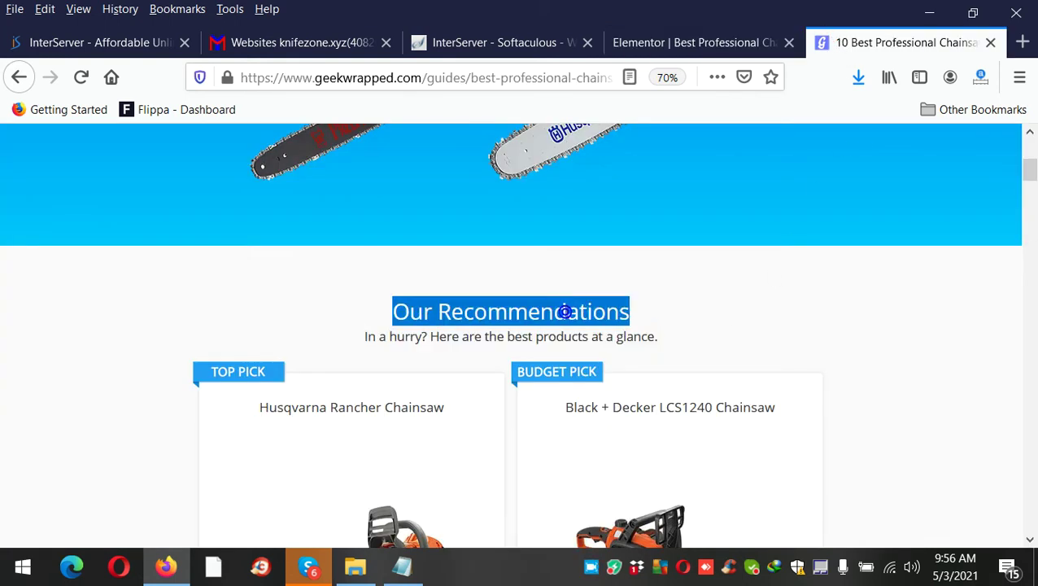
scroll(567, 313, down, 5)
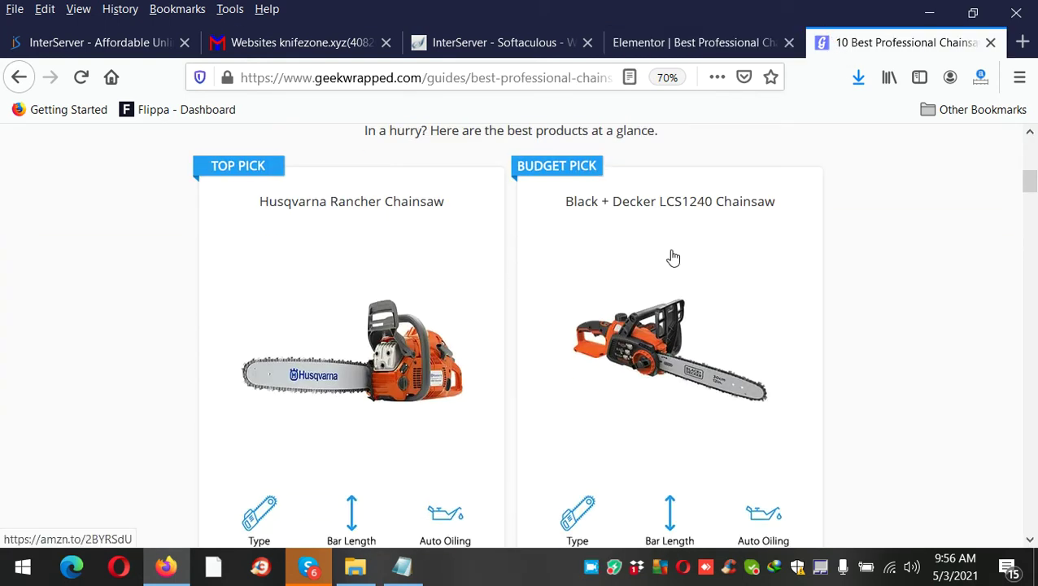
scroll(744, 256, down, 5)
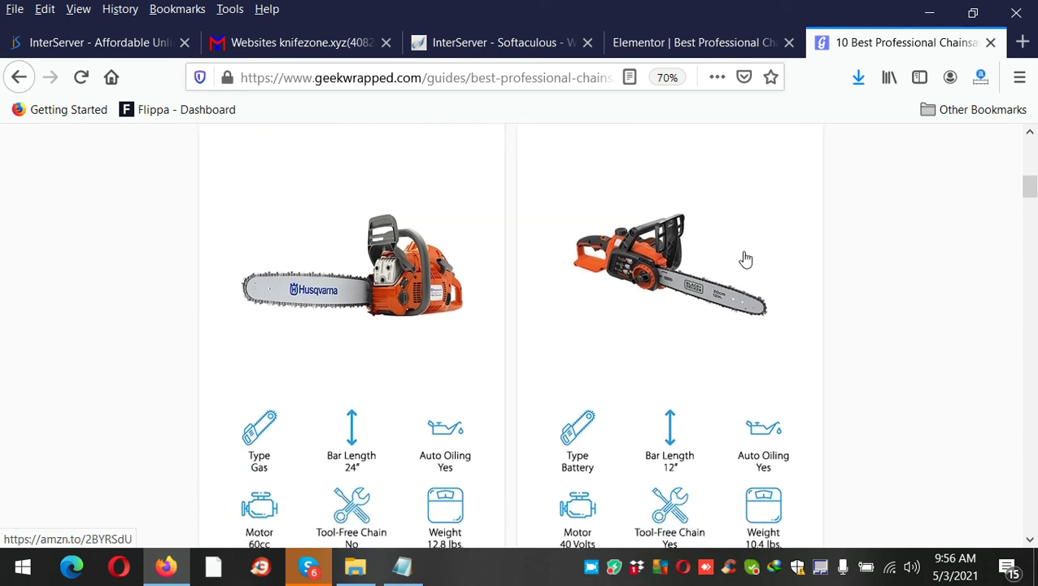
scroll(690, 261, up, 4)
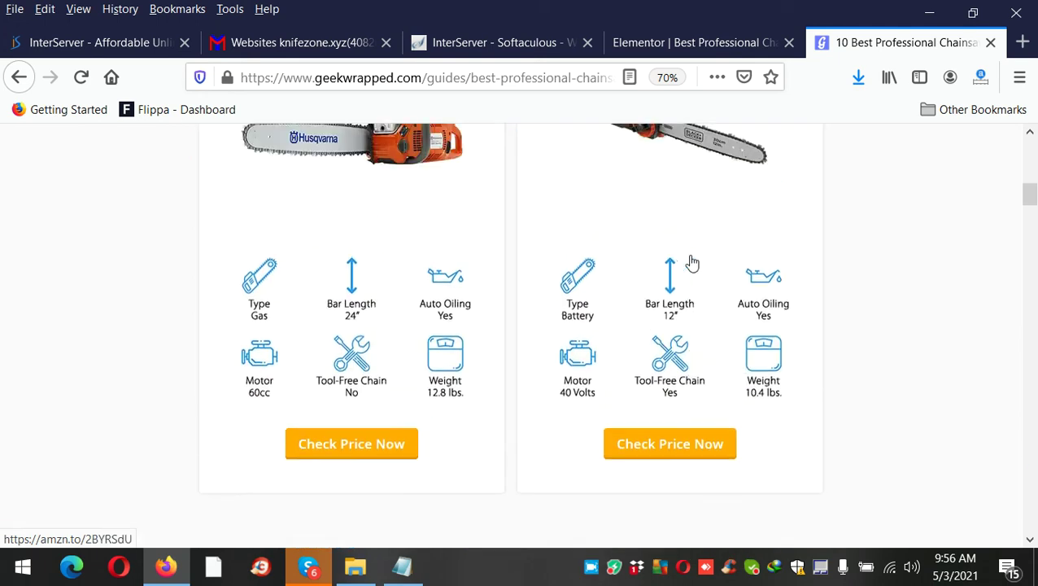
scroll(677, 211, up, 2)
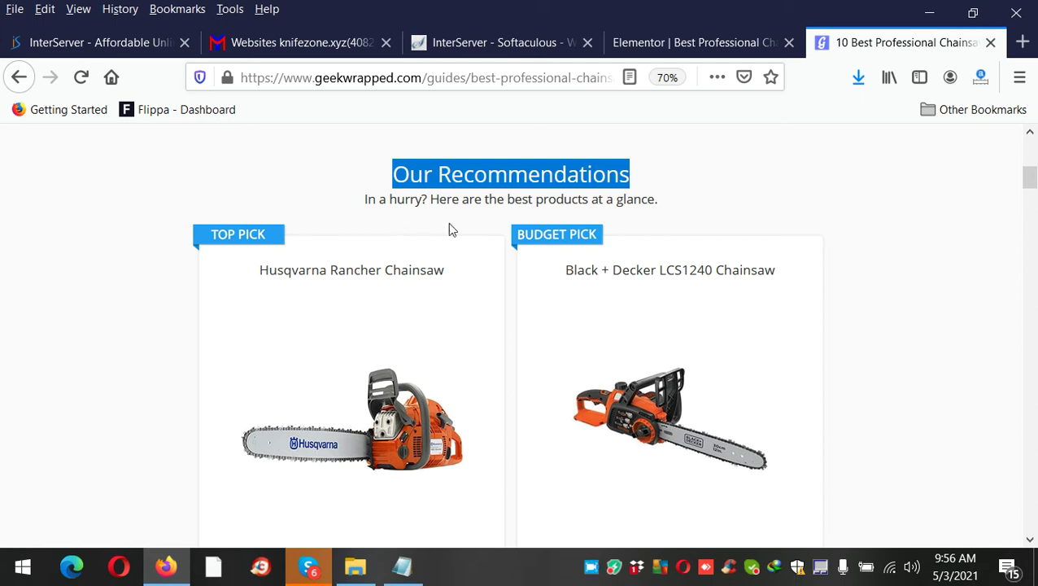
click(644, 41)
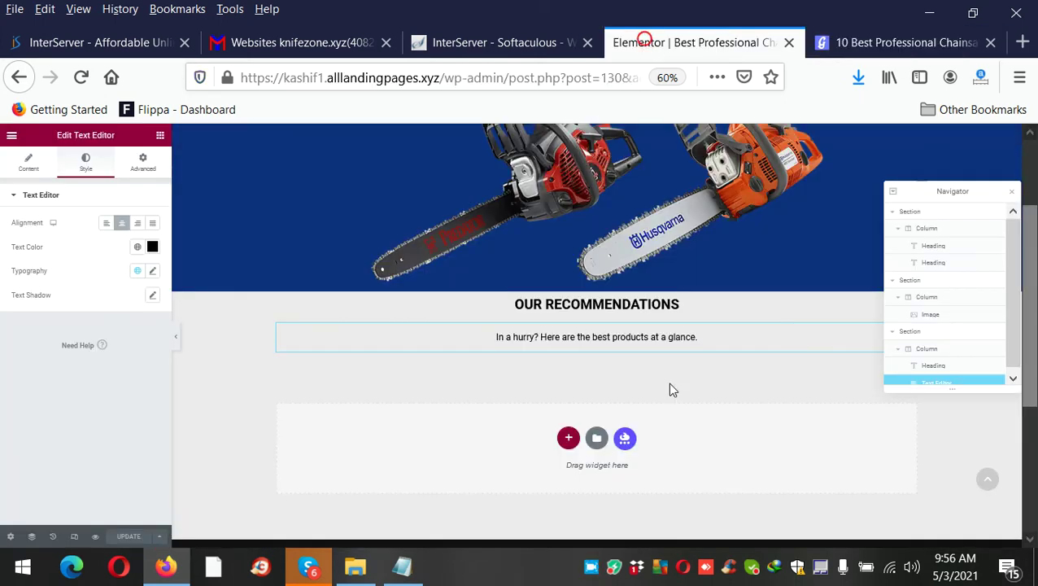
click(568, 440)
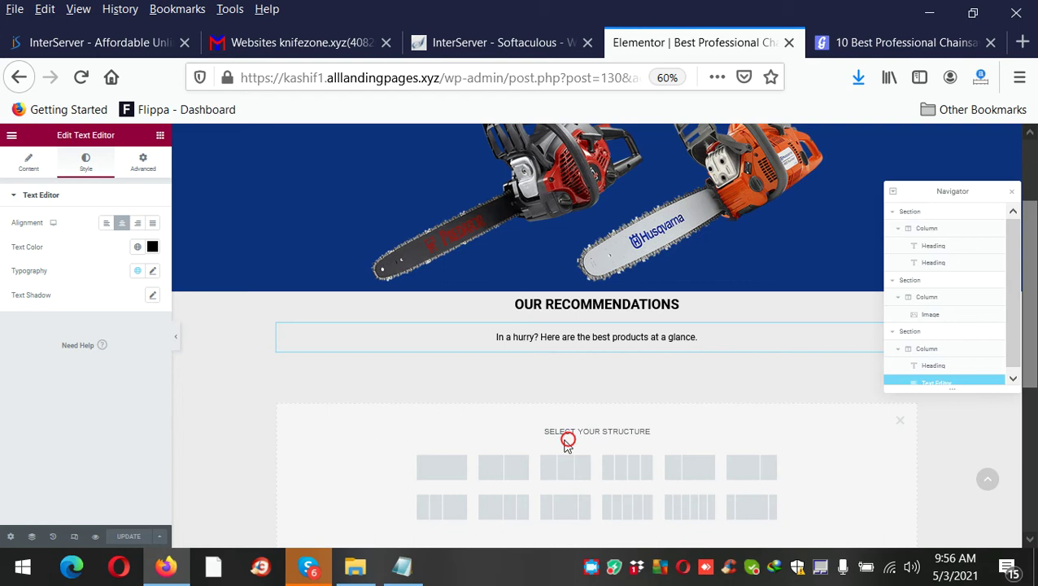
click(489, 468)
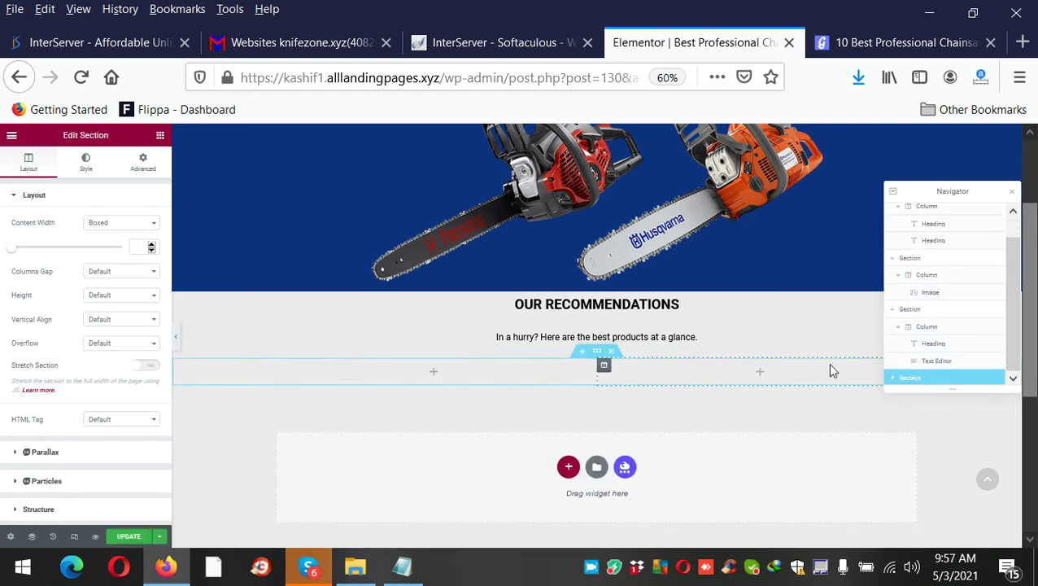
Copy the product title "Husqvarna Rancher Chainsaw" from the Top Pick card in the GeekWrapped guide.
click(858, 41)
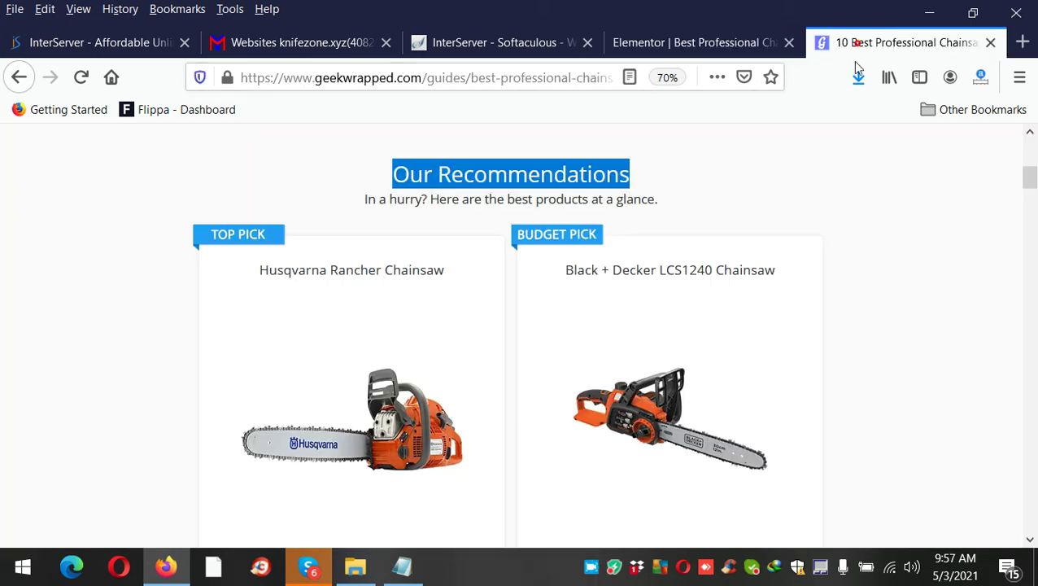
click(465, 261)
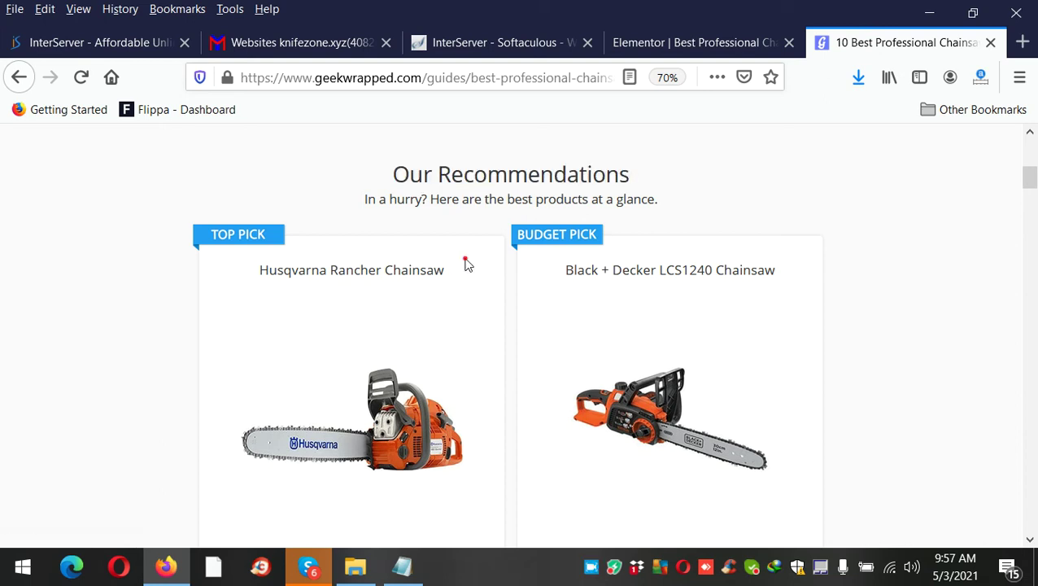
drag(394, 299, 267, 288)
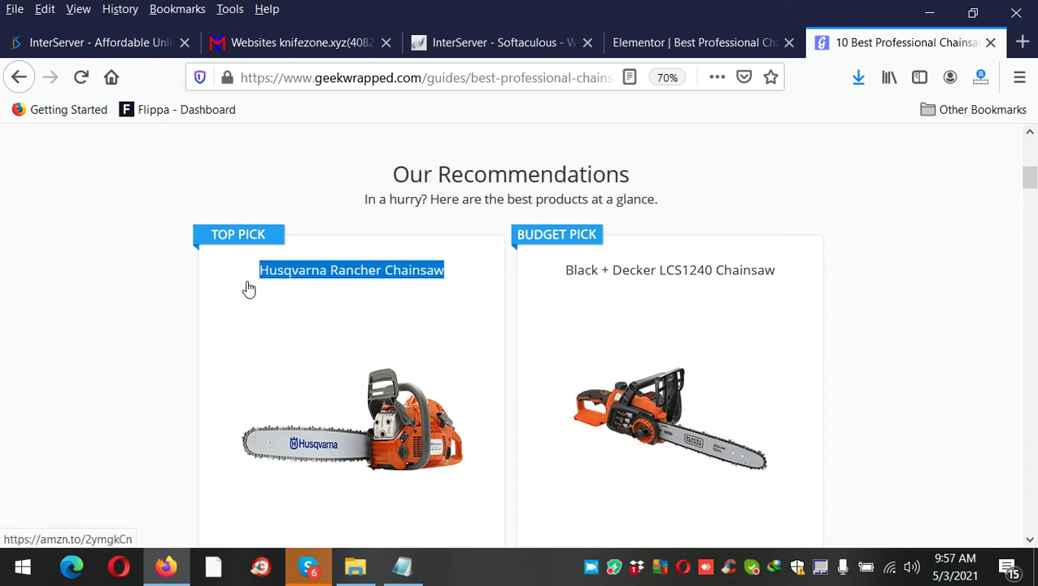
right_click(284, 281)
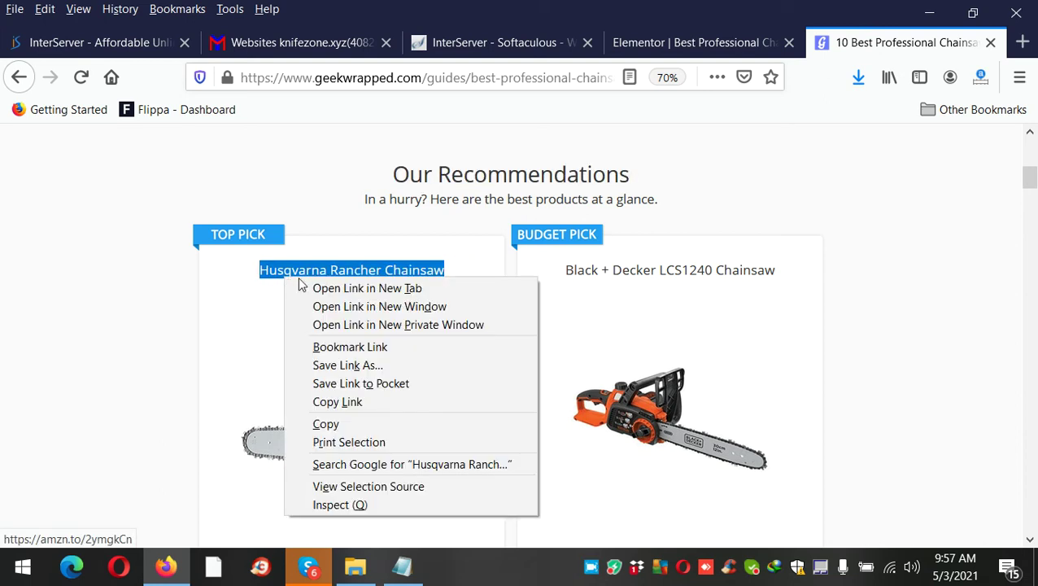
click(345, 426)
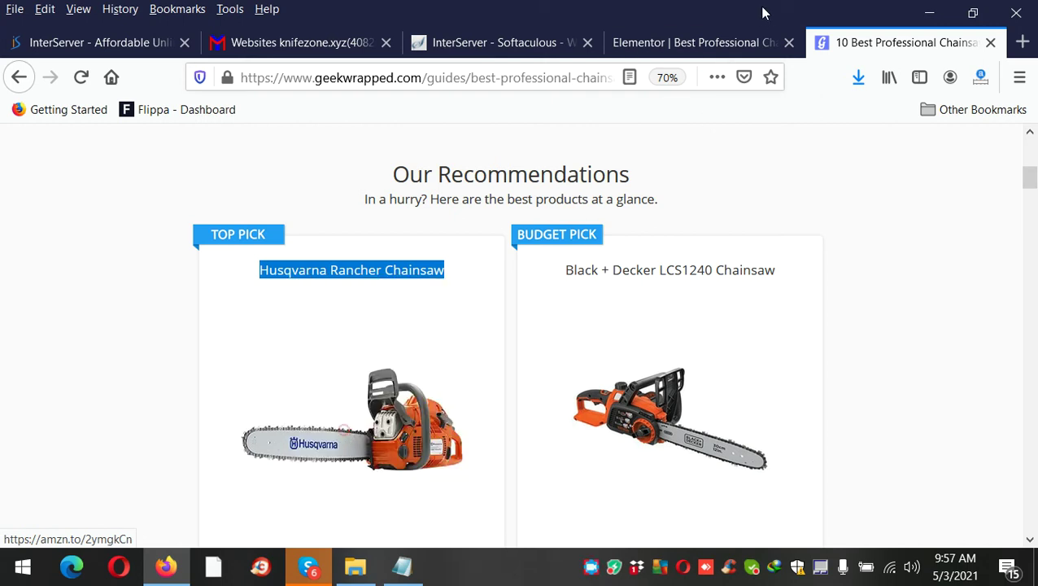
Place a Heading widget in the first column of the two-column section and set its title to the copied "Husqvarna Rancher Chainsaw".
click(690, 48)
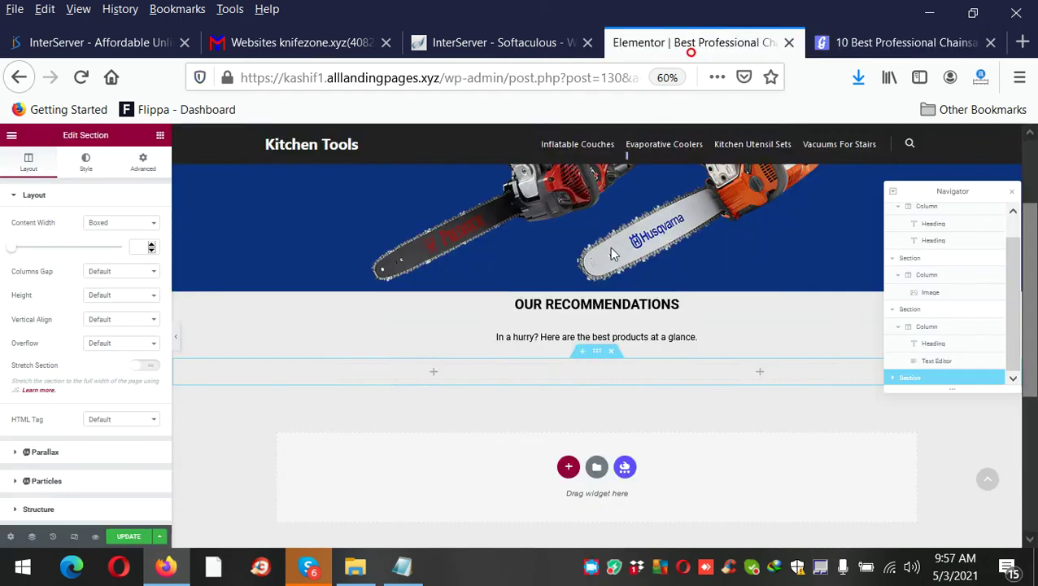
click(431, 375)
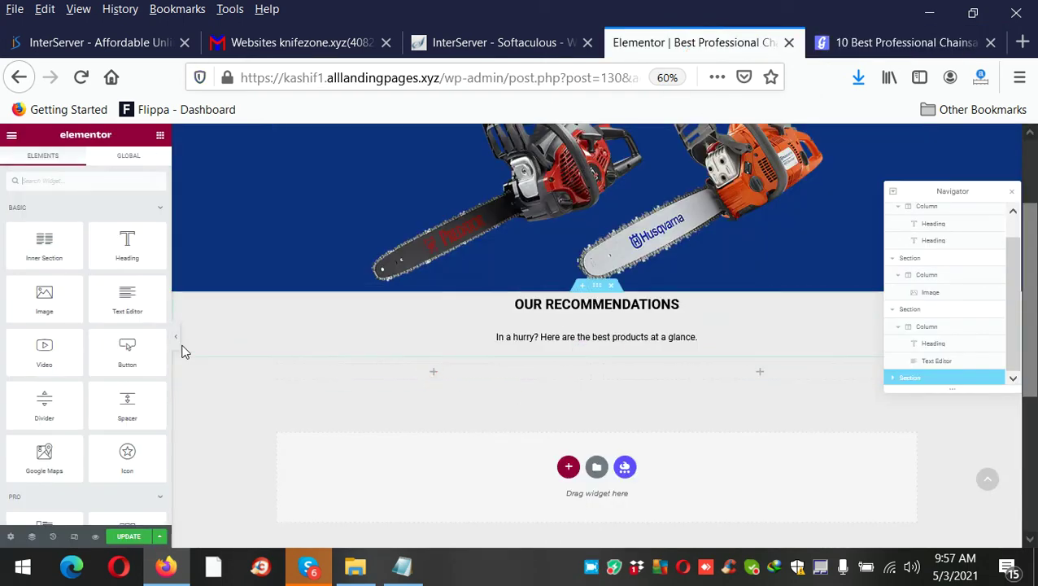
drag(127, 242, 414, 377)
triple_click(105, 231)
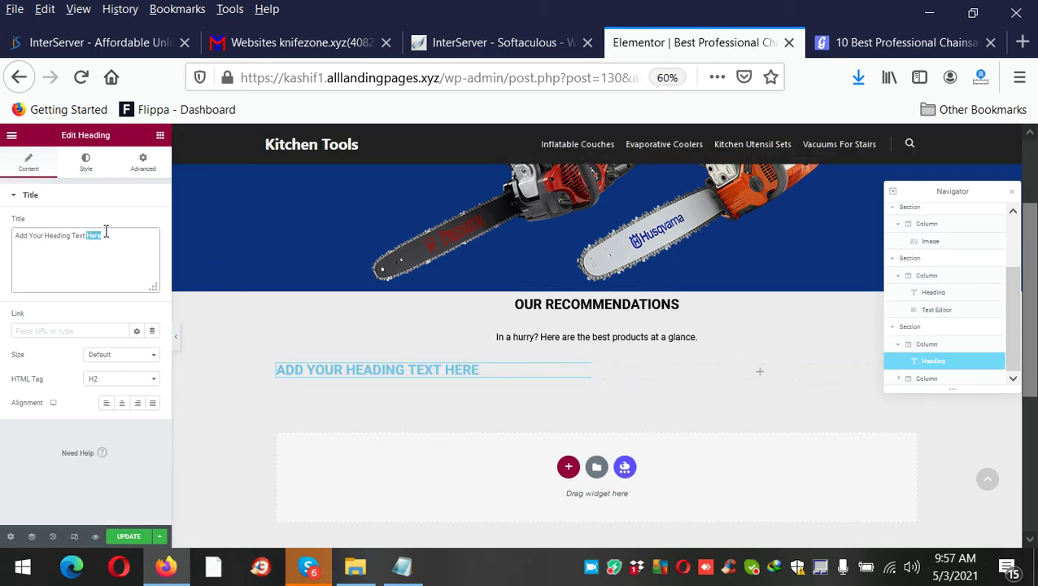
right_click(105, 231)
click(145, 321)
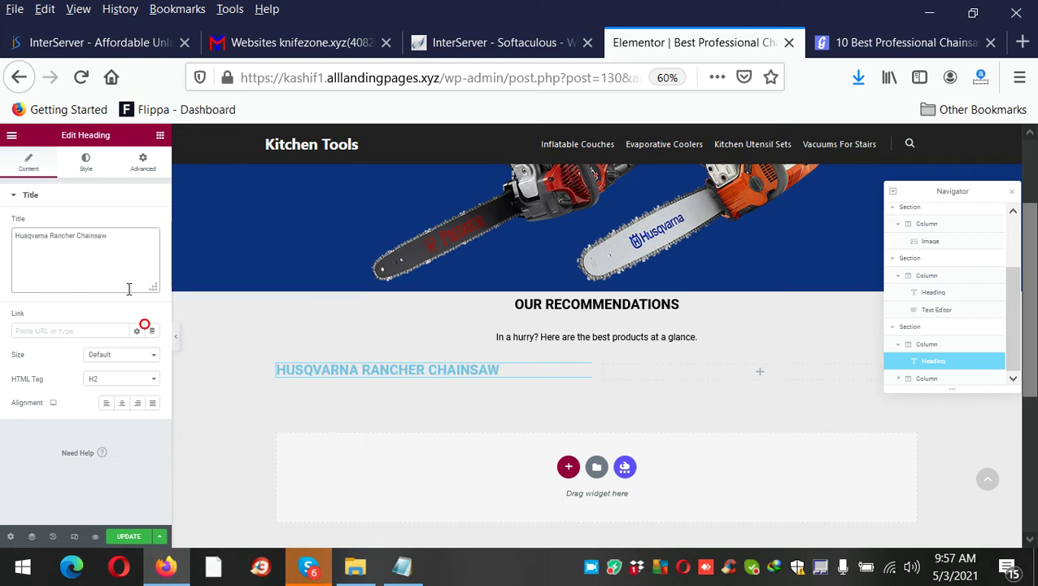
Set the "Husqvarna Rancher Chainsaw" heading's HTML tag to H3 and center-align it.
click(130, 379)
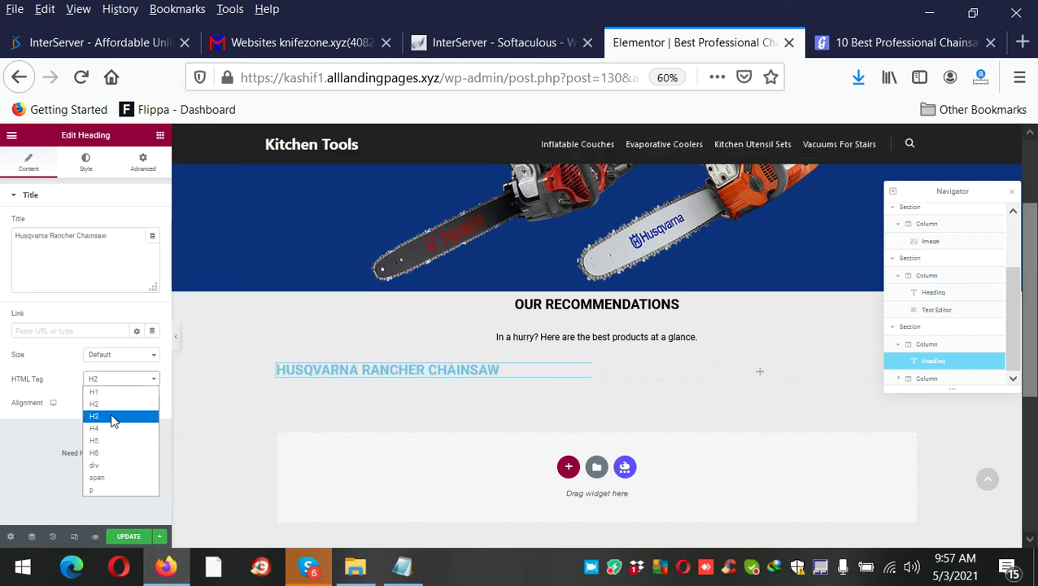
click(111, 418)
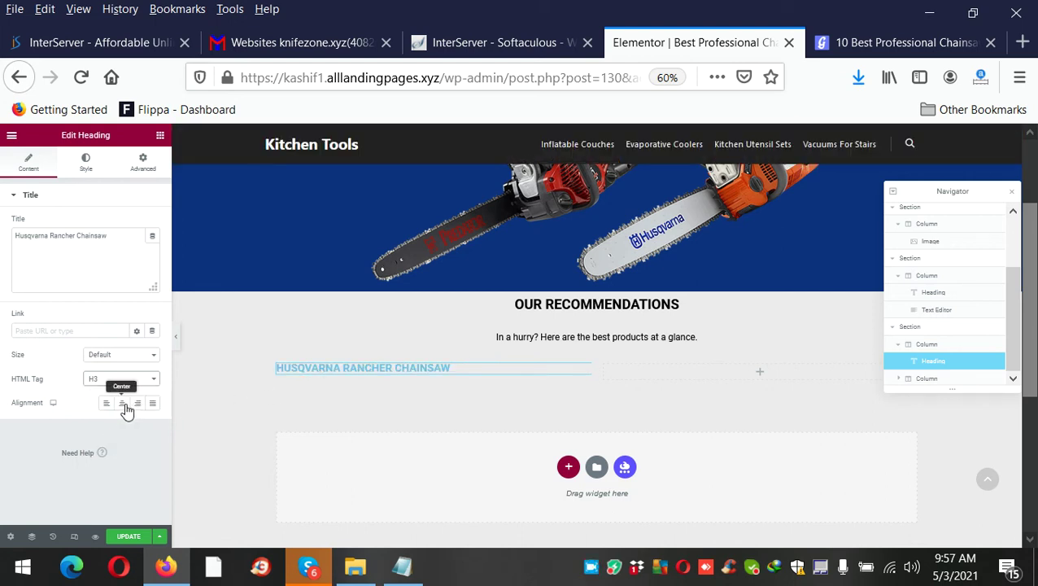
click(126, 406)
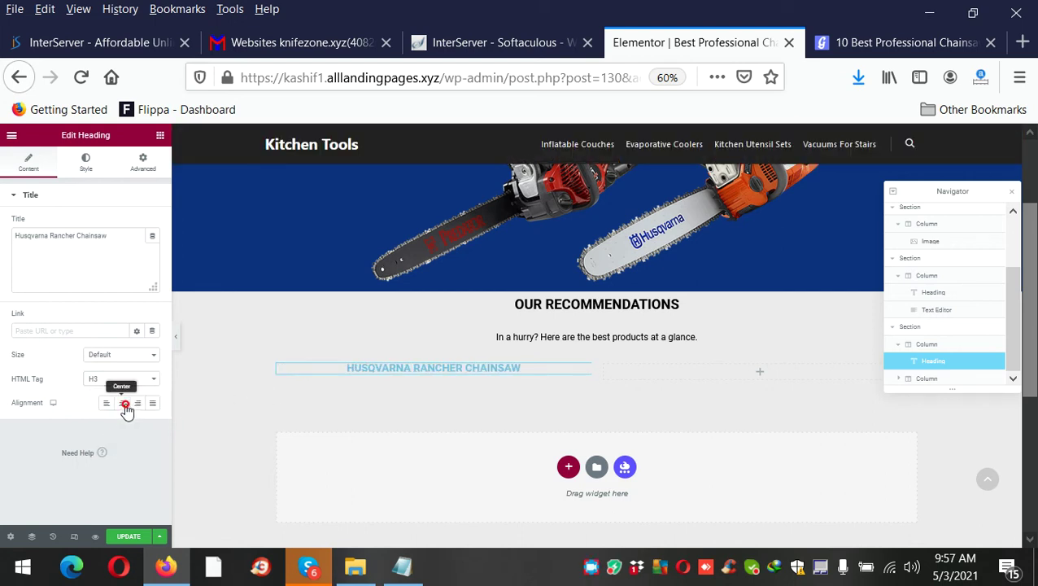
Set the "Husqvarna Rancher Chainsaw" heading's text color to black (#000000) and update the page.
click(93, 173)
click(152, 222)
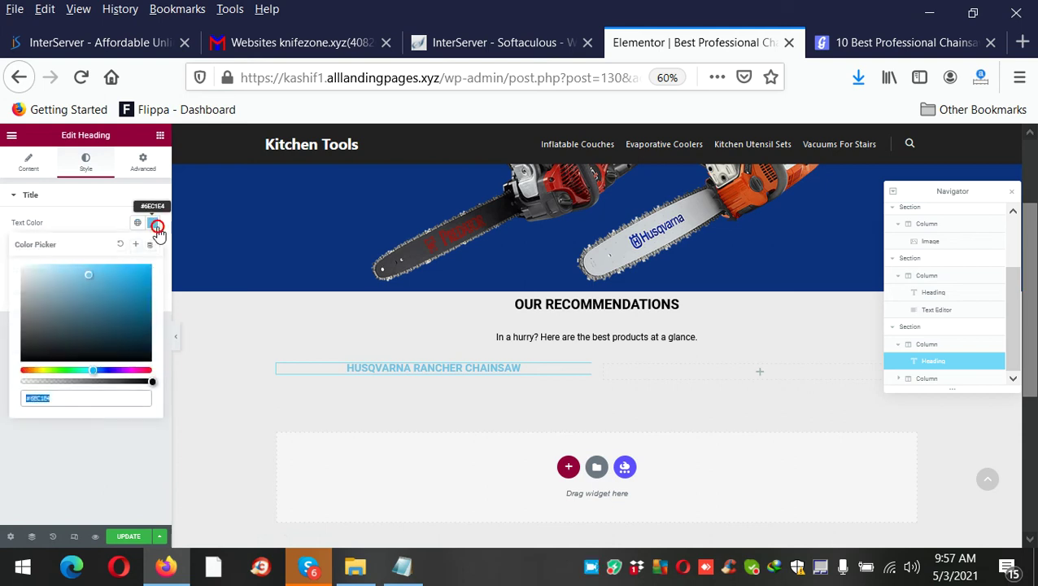
drag(92, 335, 59, 345)
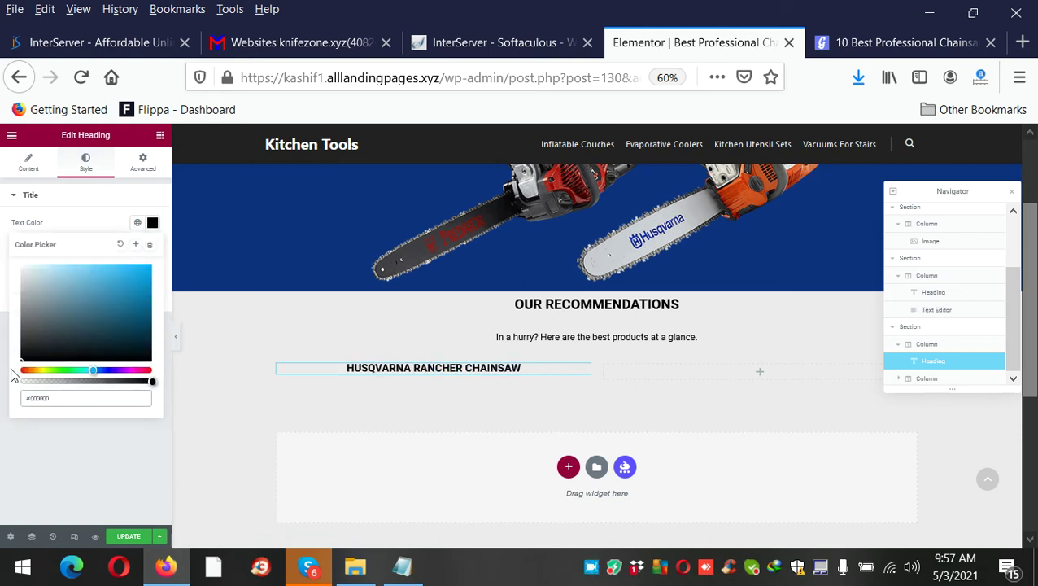
click(130, 536)
Save the Top Pick card's Husqvarna Rancher chainsaw image from the GeekWrapped guide to the premadeniches folder under its suggested file name.
click(884, 37)
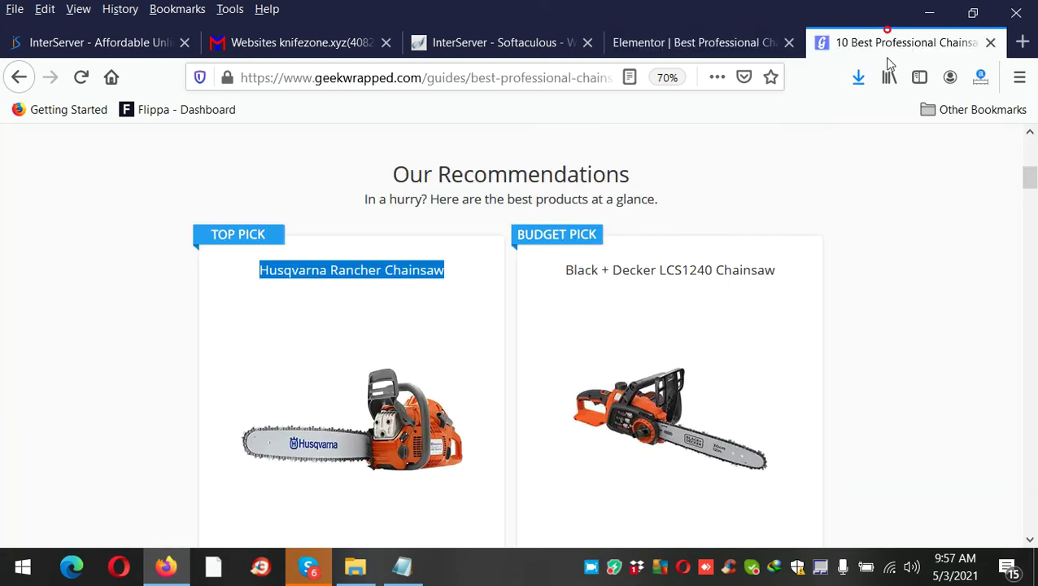
scroll(347, 334, down, 5)
right_click(417, 243)
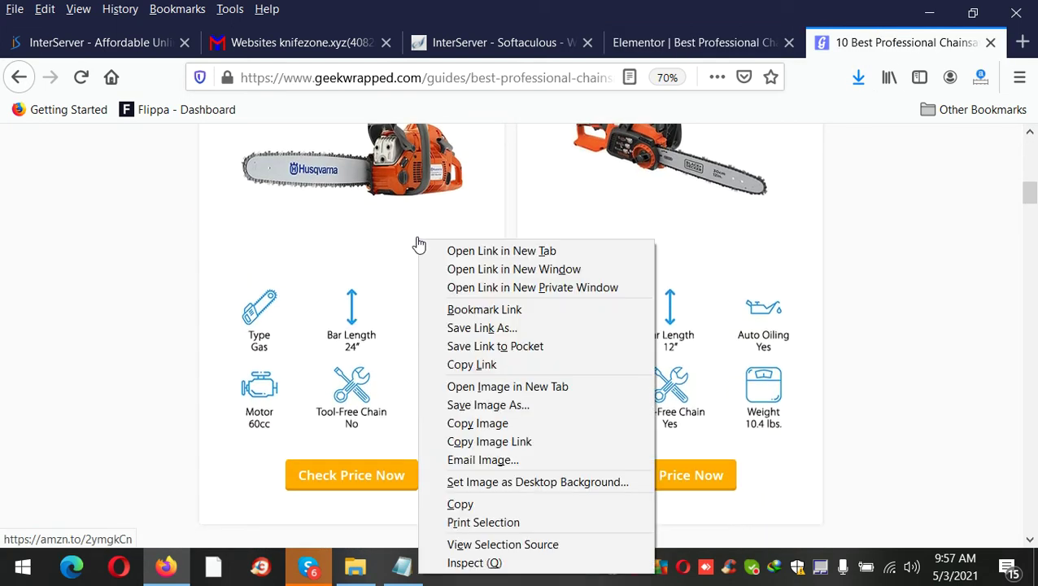
click(487, 405)
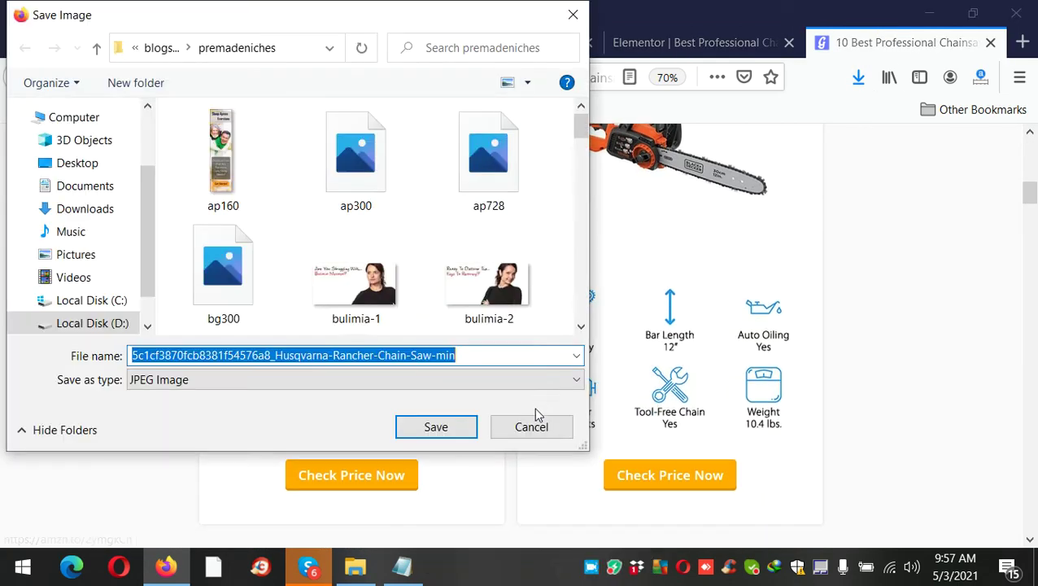
click(444, 431)
scroll(440, 426, down, 3)
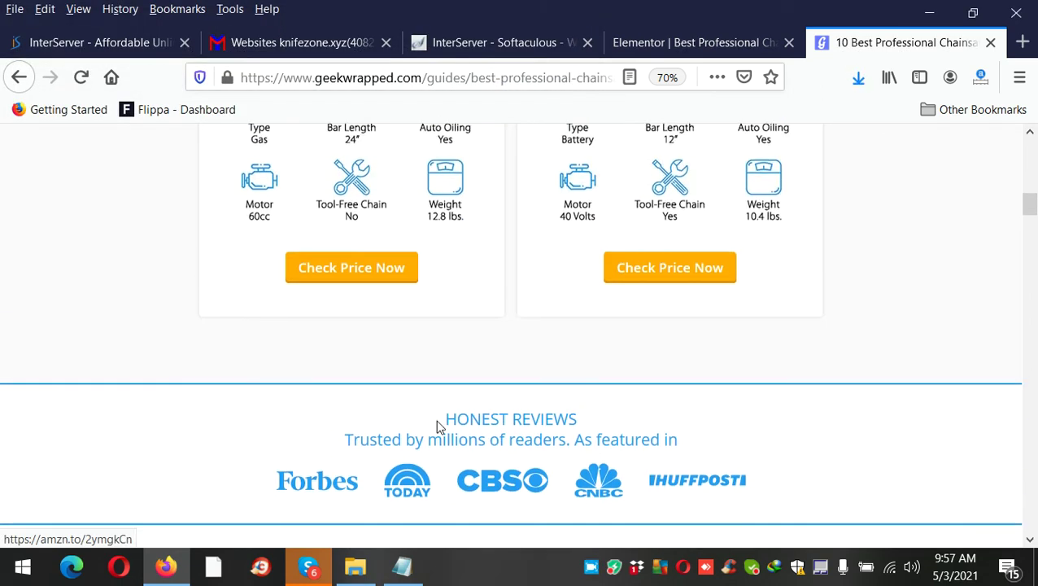
In the Elementor page, add an Image widget below the "Husqvarna Rancher Chainsaw" heading in the first column.
click(691, 42)
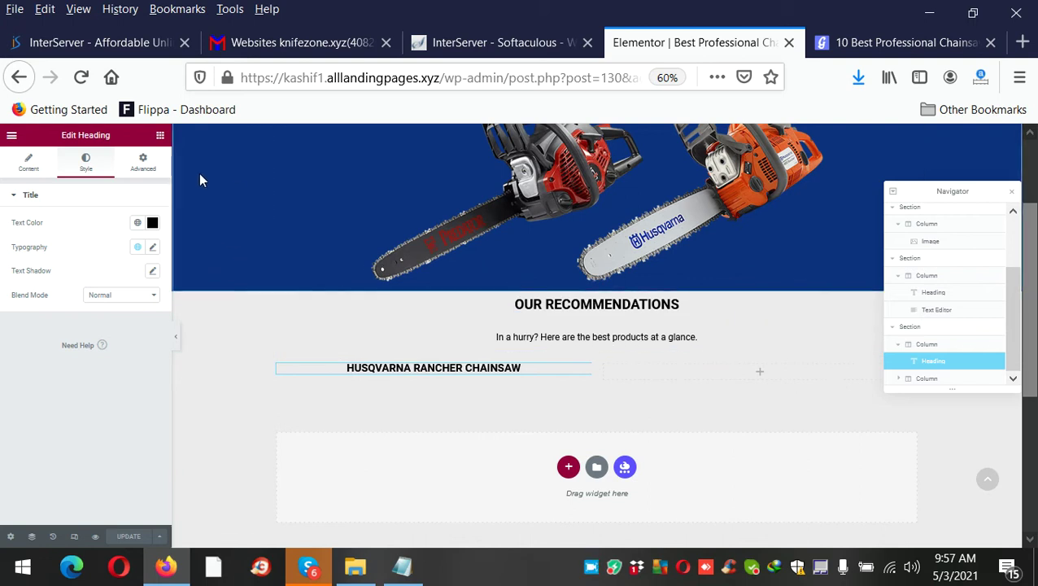
click(160, 136)
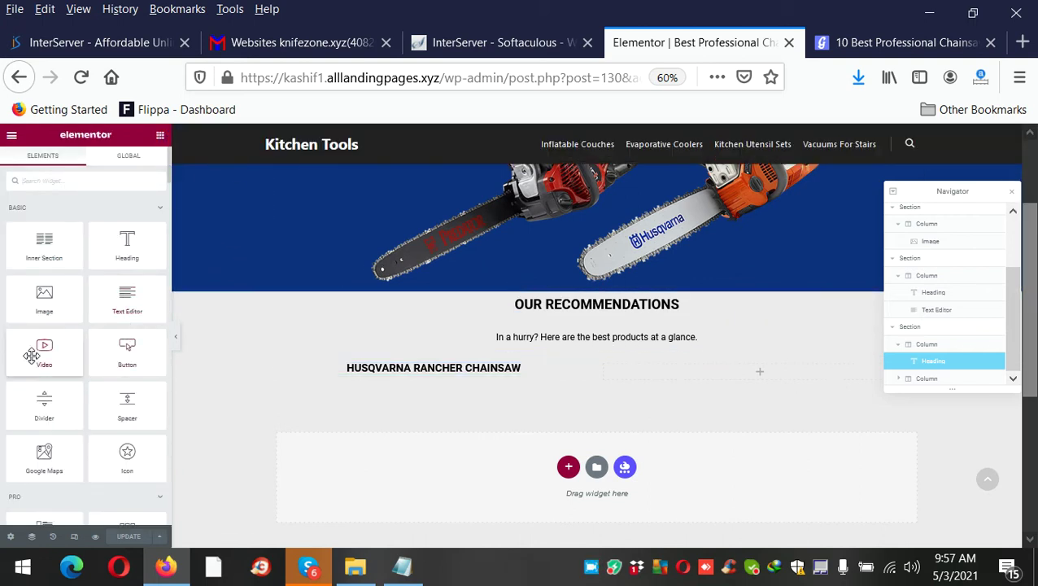
drag(55, 305, 423, 373)
Upload the saved Husqvarna Rancher chainsaw JPEG to the media library and insert it into the new Image widget.
click(99, 268)
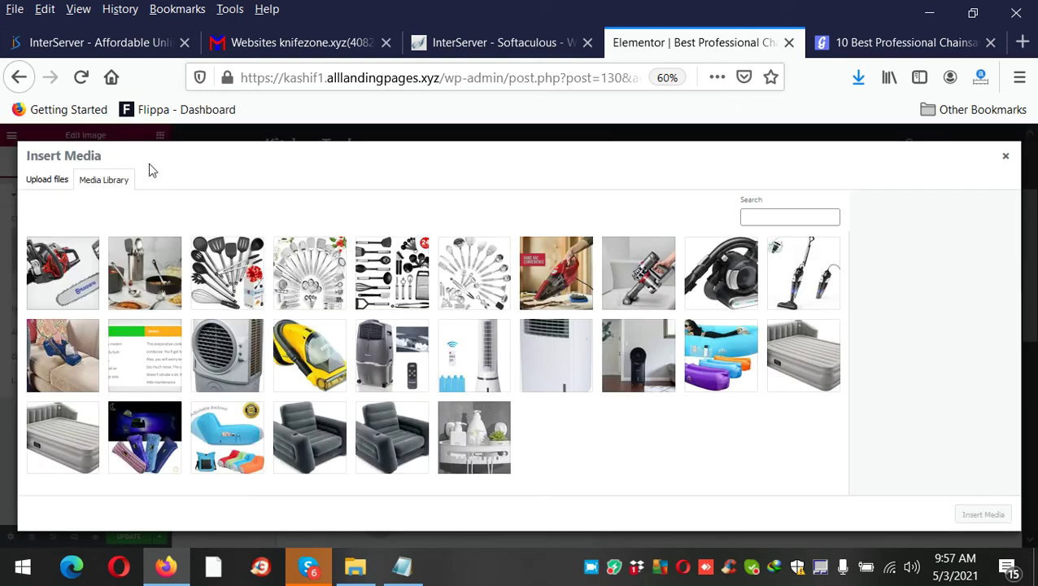
click(29, 180)
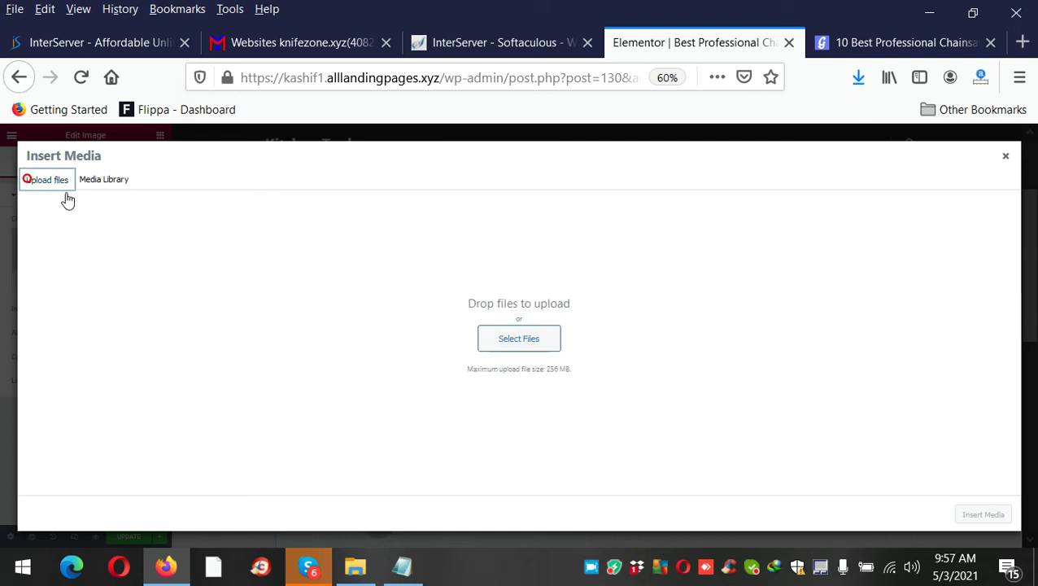
click(529, 337)
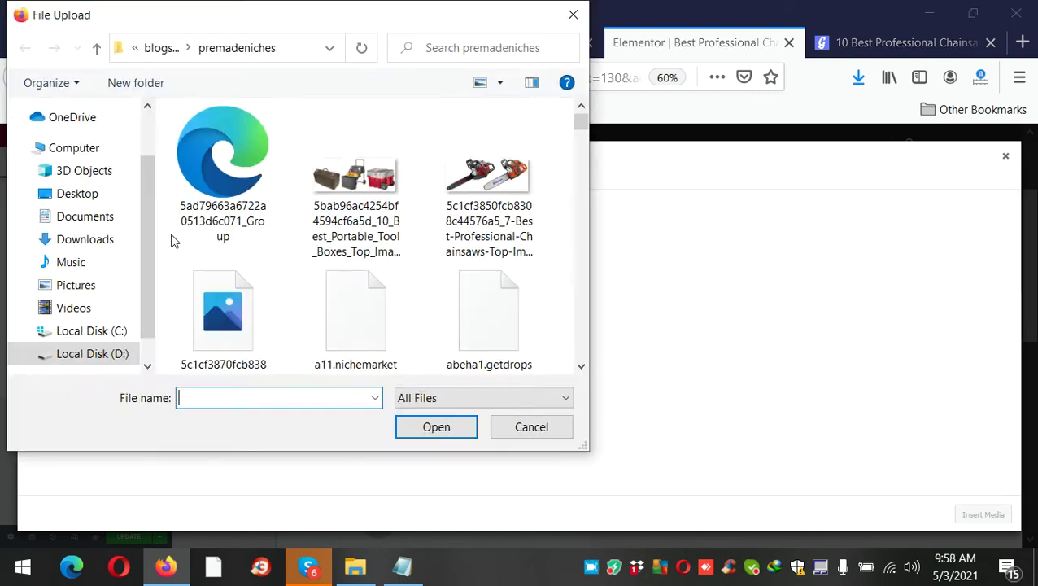
click(147, 105)
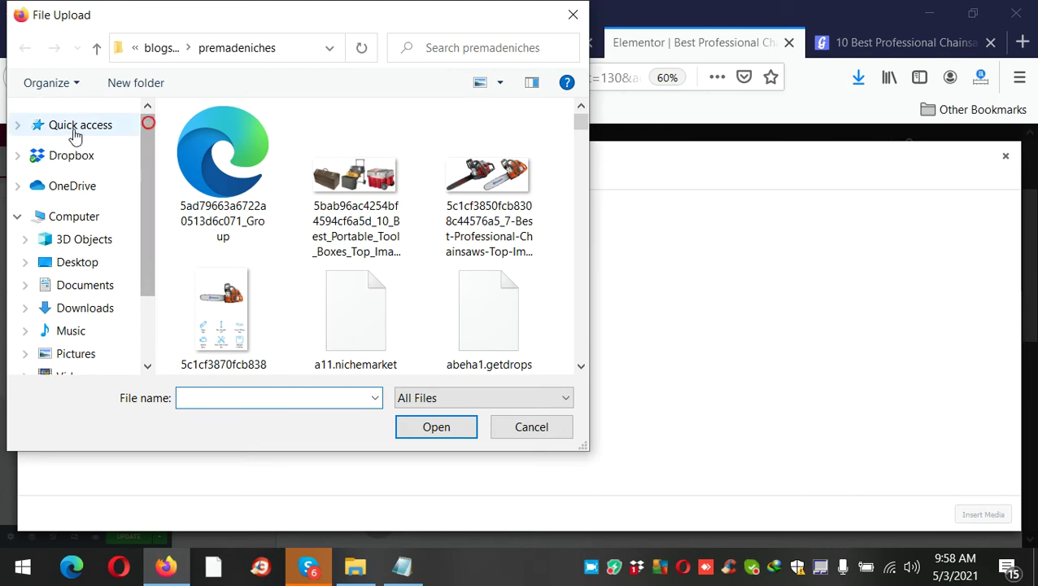
click(74, 126)
scroll(312, 284, down, 2)
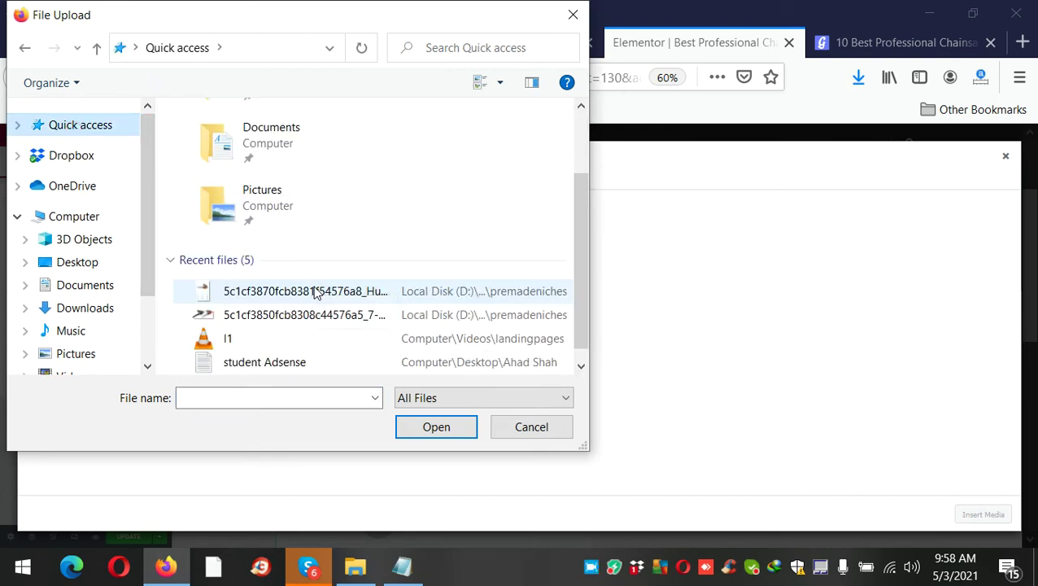
double_click(319, 291)
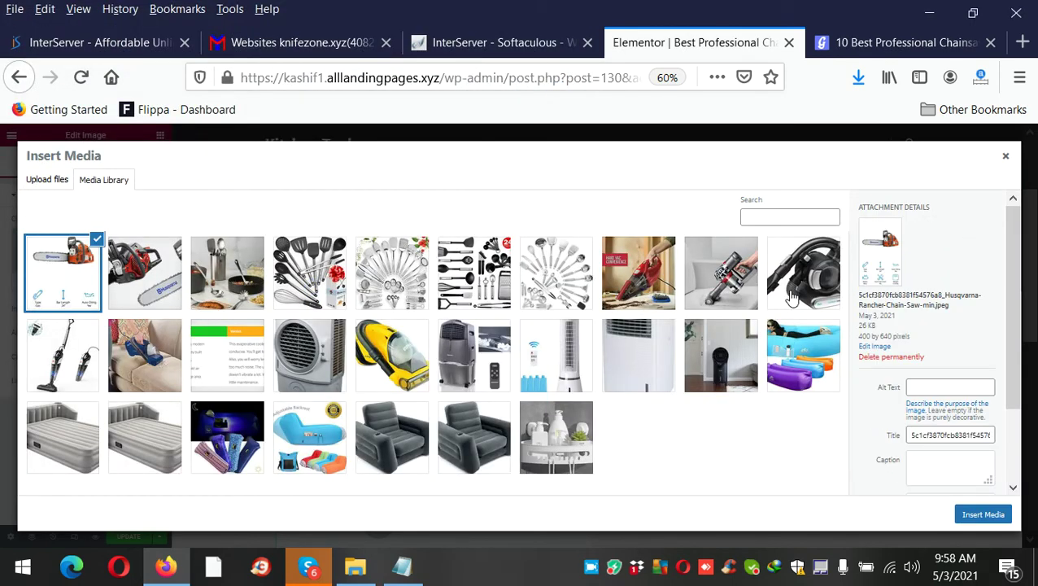
click(968, 514)
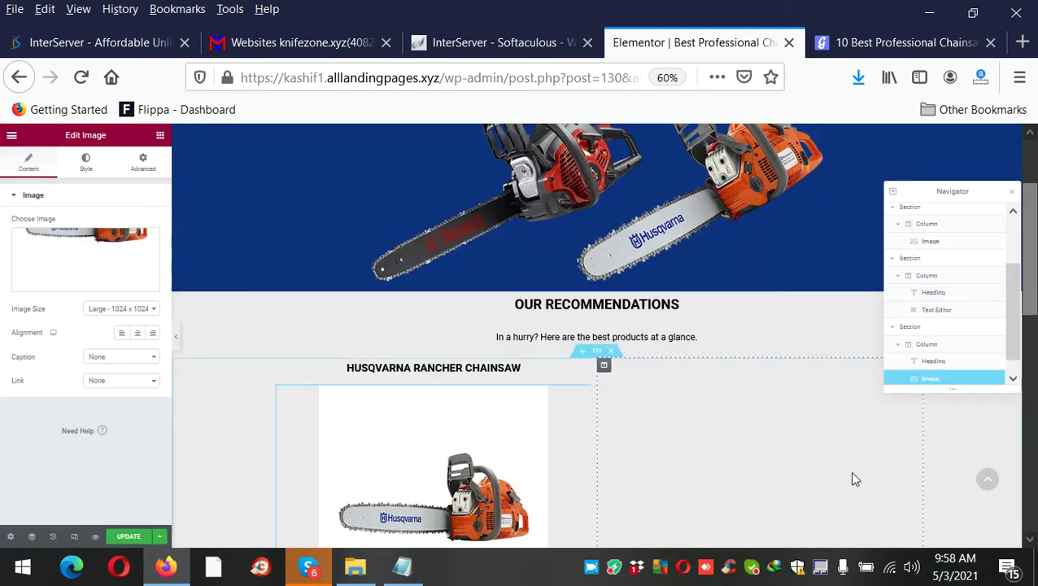
Copy the "Check Price Now" button label from the Top Pick card in the GeekWrapped guide.
click(901, 34)
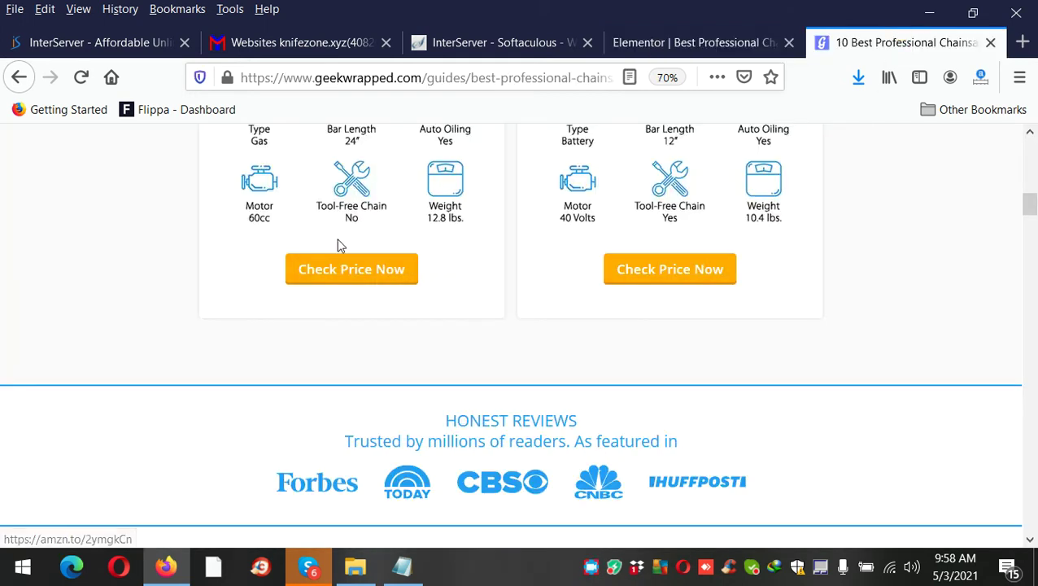
drag(442, 269, 299, 277)
right_click(334, 277)
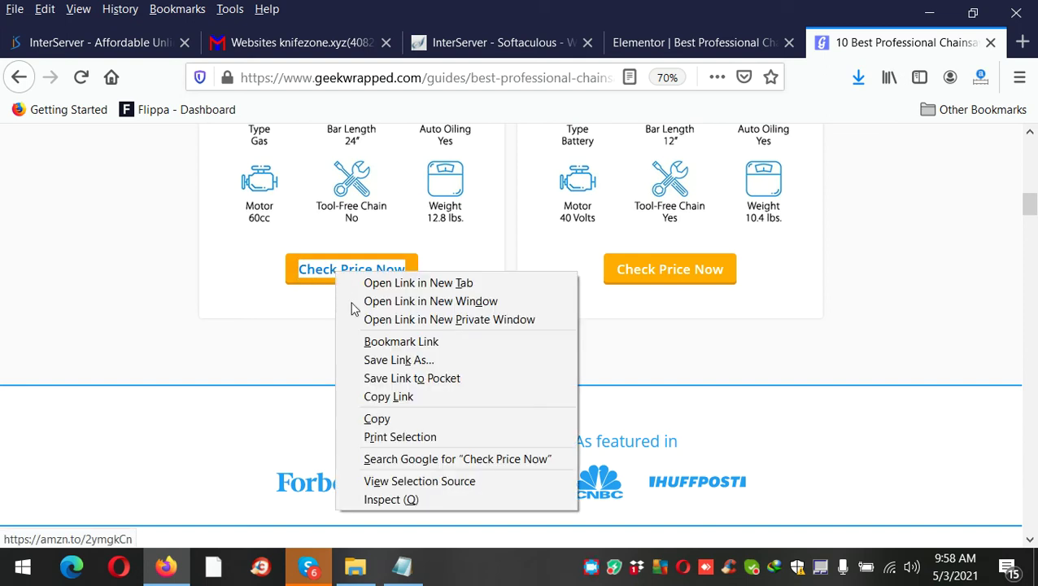
click(381, 416)
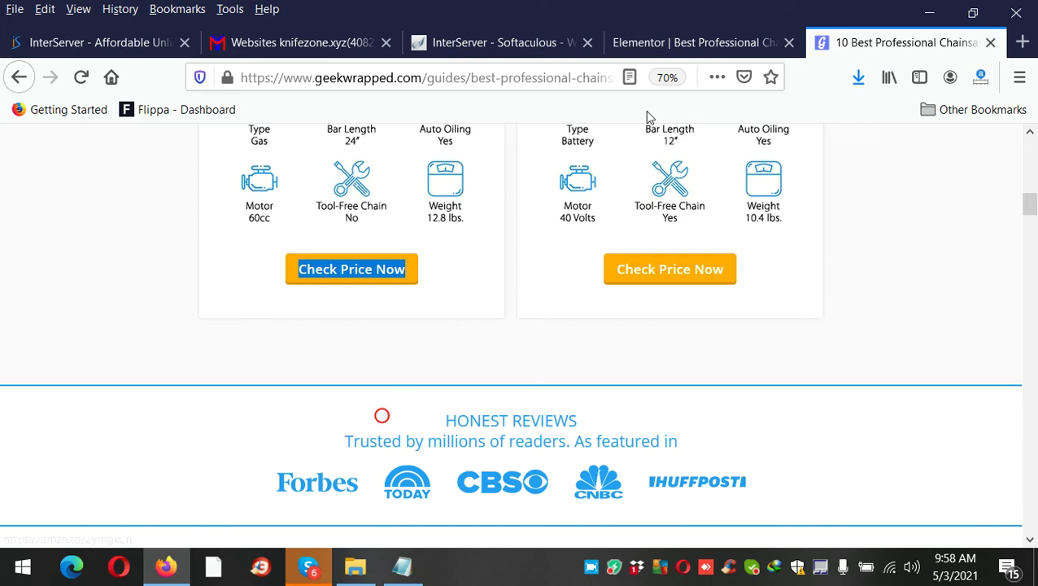
In the Elementor page, add a Button widget below the Husqvarna chainsaw image and center-align it.
click(660, 40)
scroll(481, 389, down, 3)
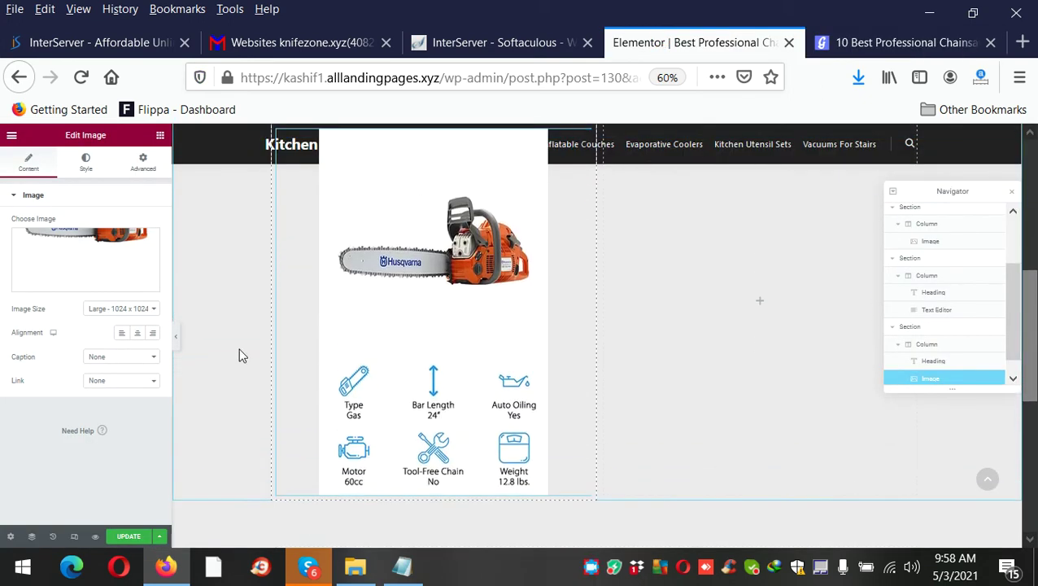
click(158, 137)
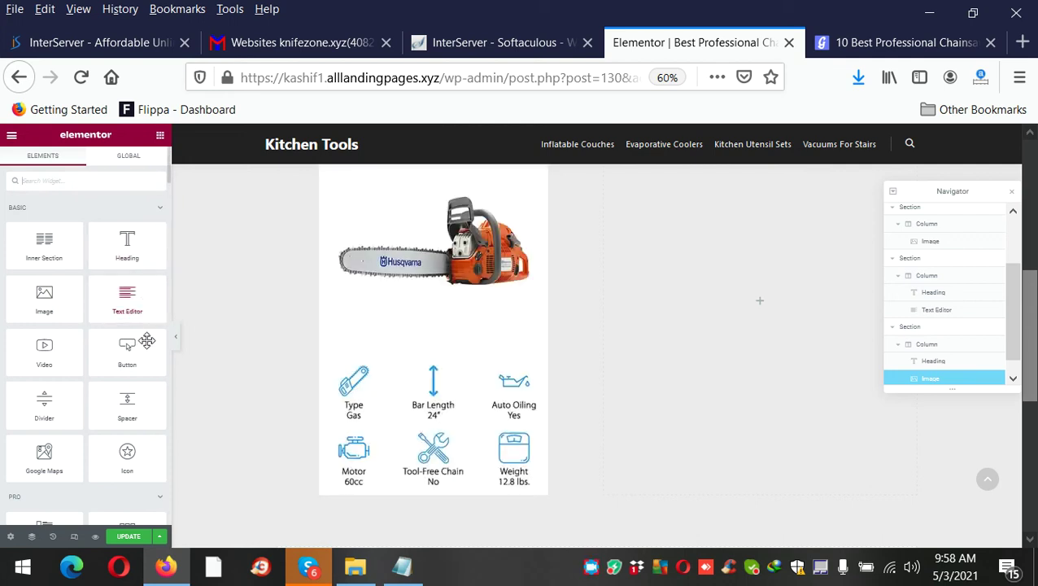
drag(128, 355, 431, 482)
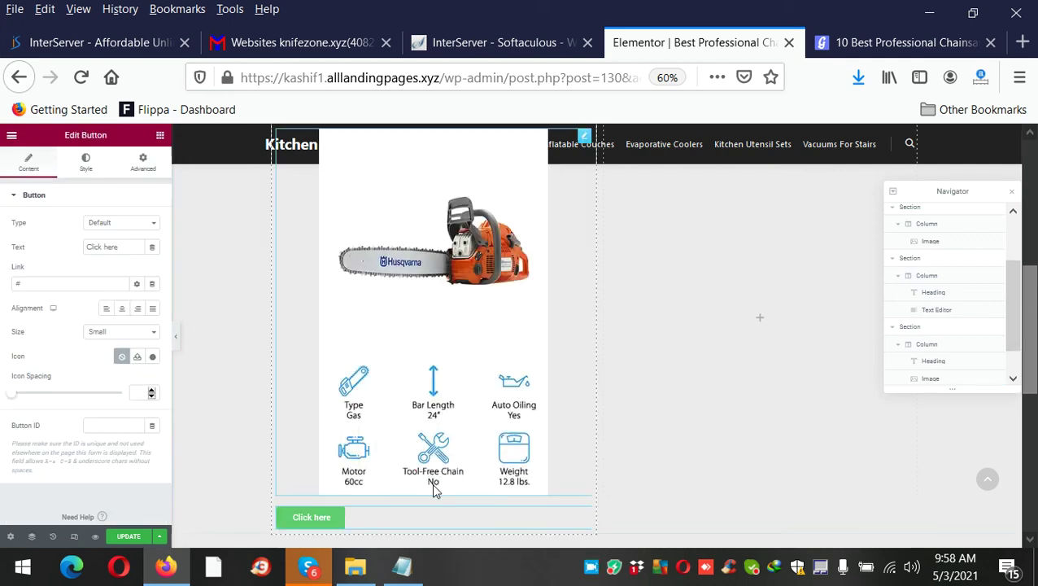
click(126, 308)
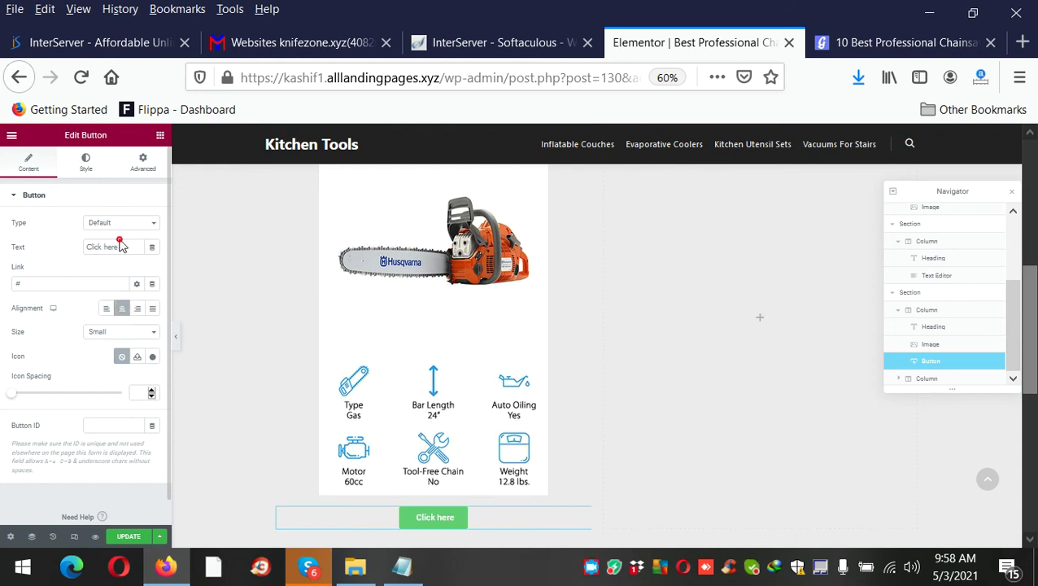
Replace the button's text with the copied "Check Price Now" and set its size to Large.
right_click(123, 247)
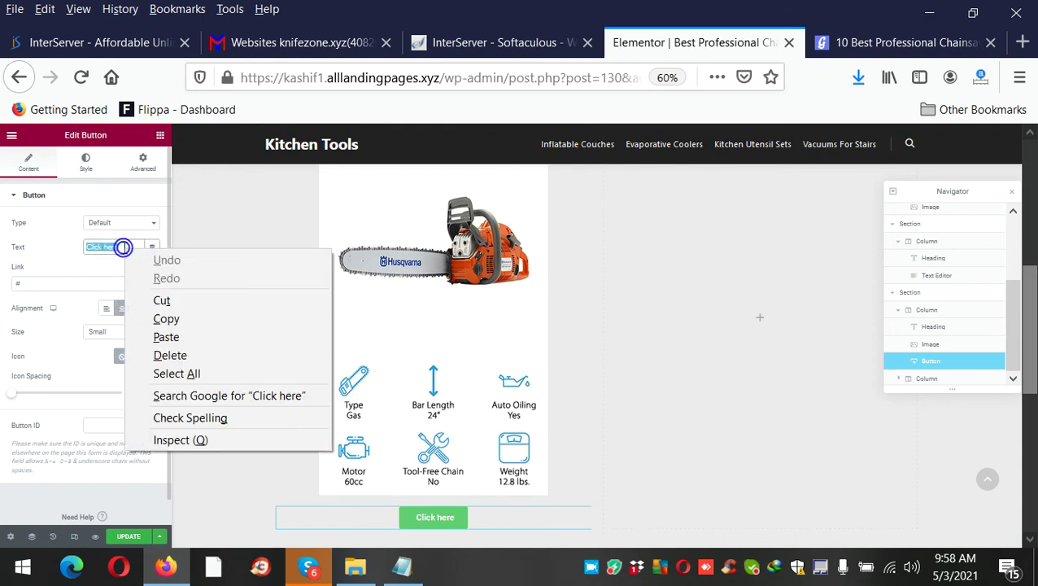
click(163, 337)
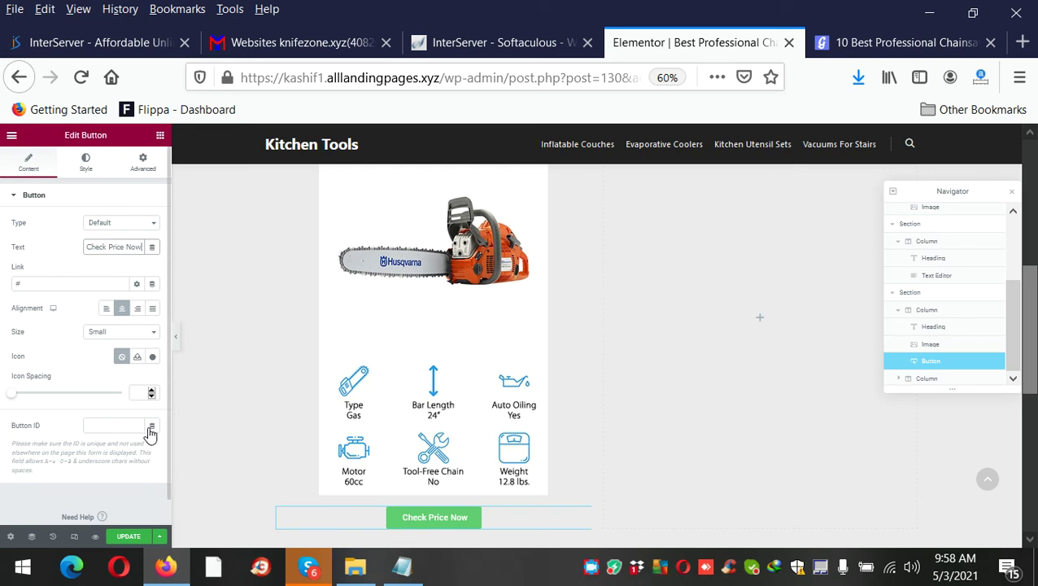
click(99, 334)
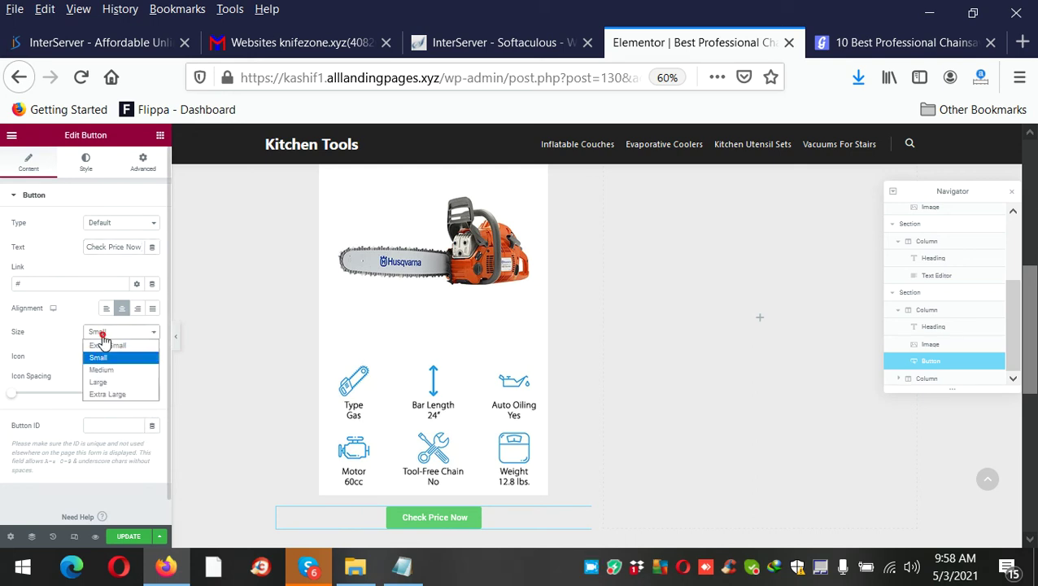
click(98, 382)
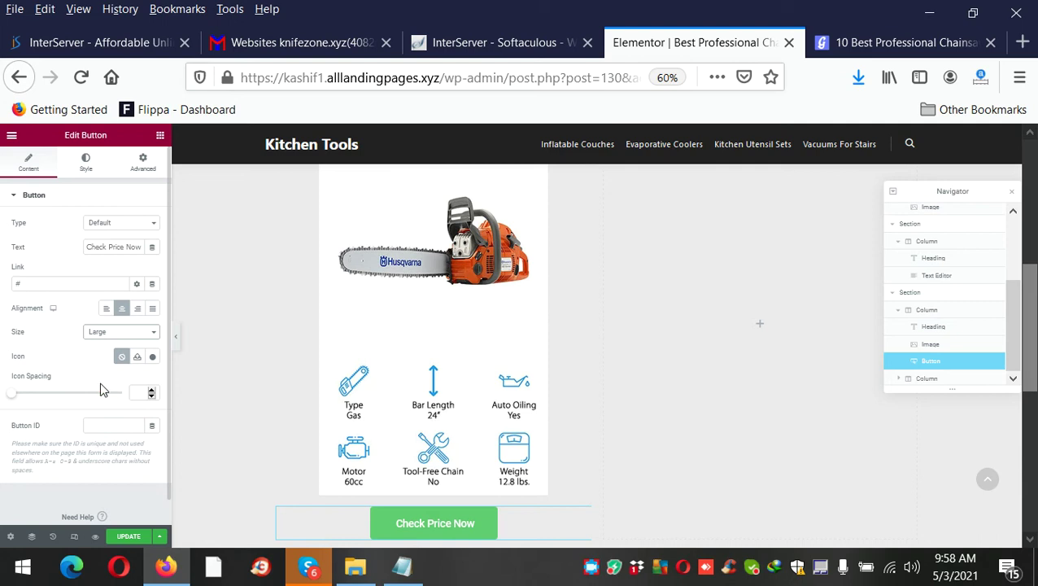
Open the Top Pick card's Check Price Now link from the GeekWrapped guide and try to copy the Amazon product page's URL.
click(856, 49)
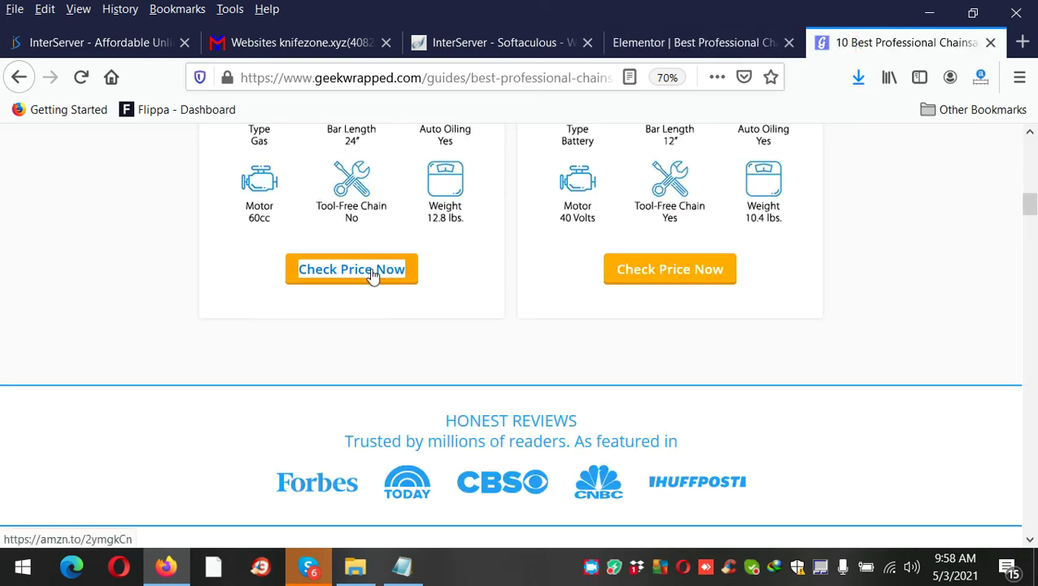
click(665, 52)
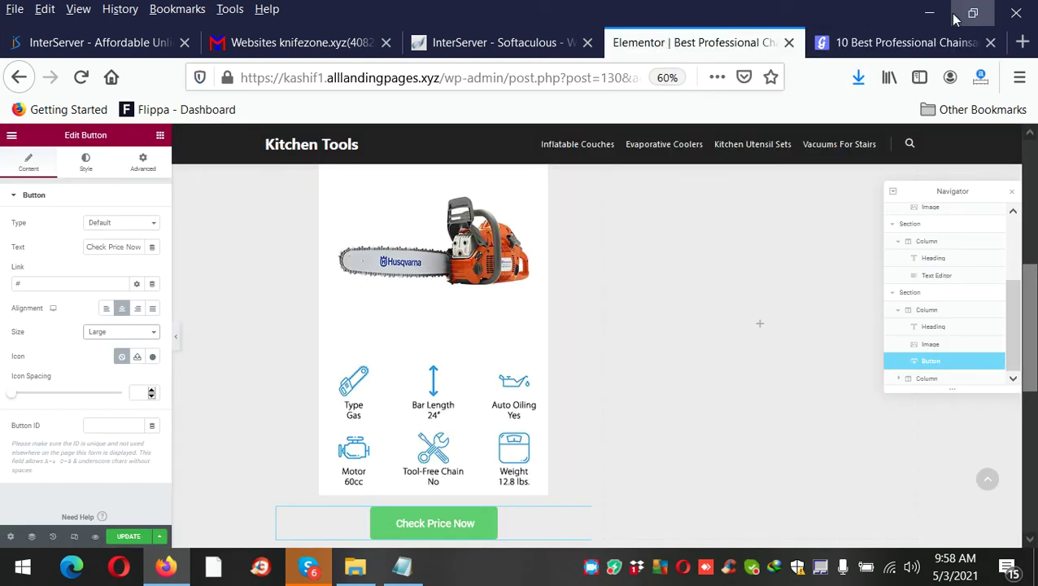
click(909, 39)
right_click(388, 279)
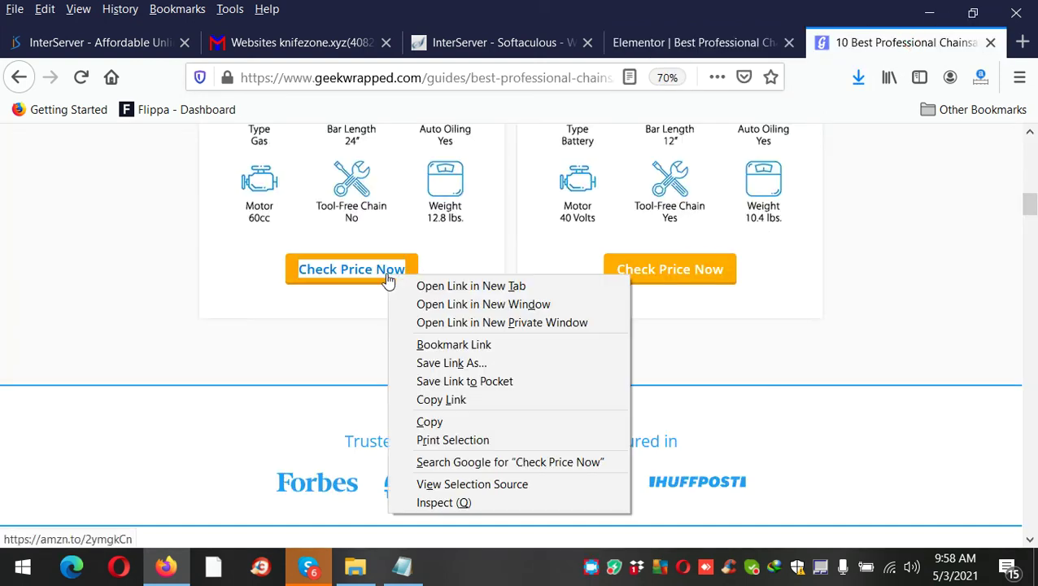
click(368, 277)
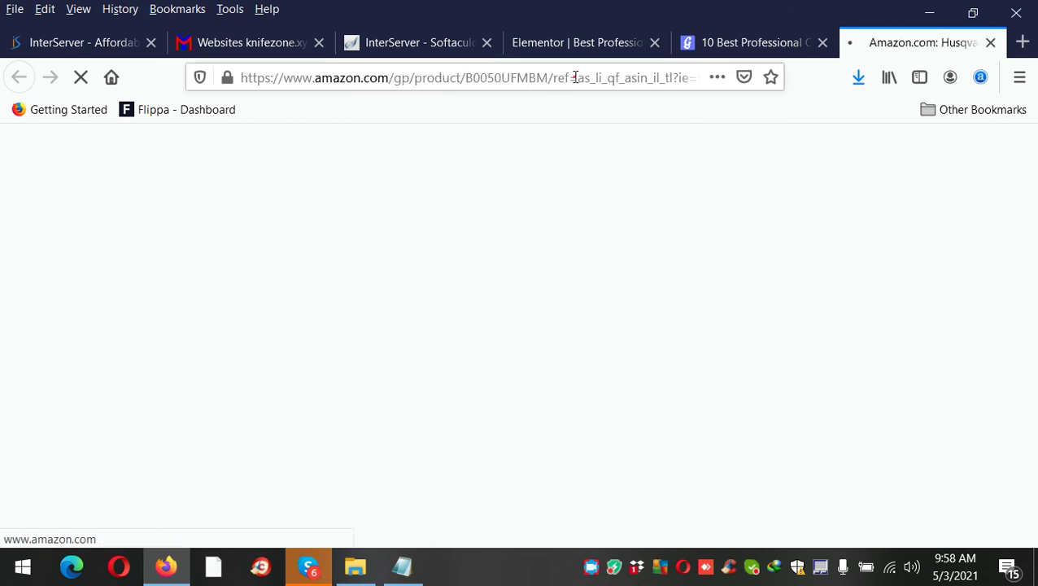
click(575, 77)
right_click(597, 79)
click(618, 148)
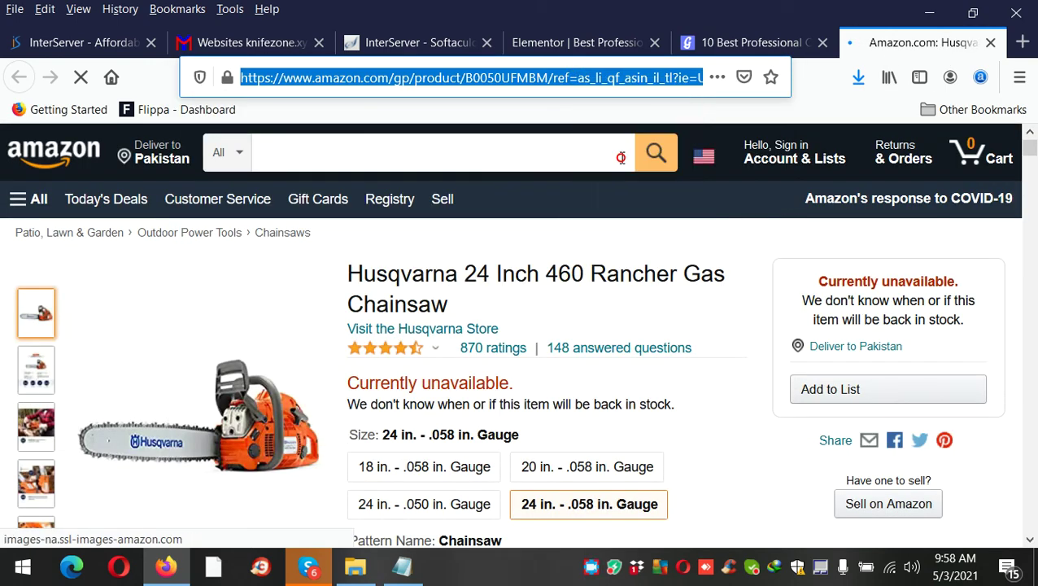
key(ctrl+v)
In the Elementor page, paste the copied content into the Husqvarna button's link, set it to open in a new window, and update the page.
click(580, 45)
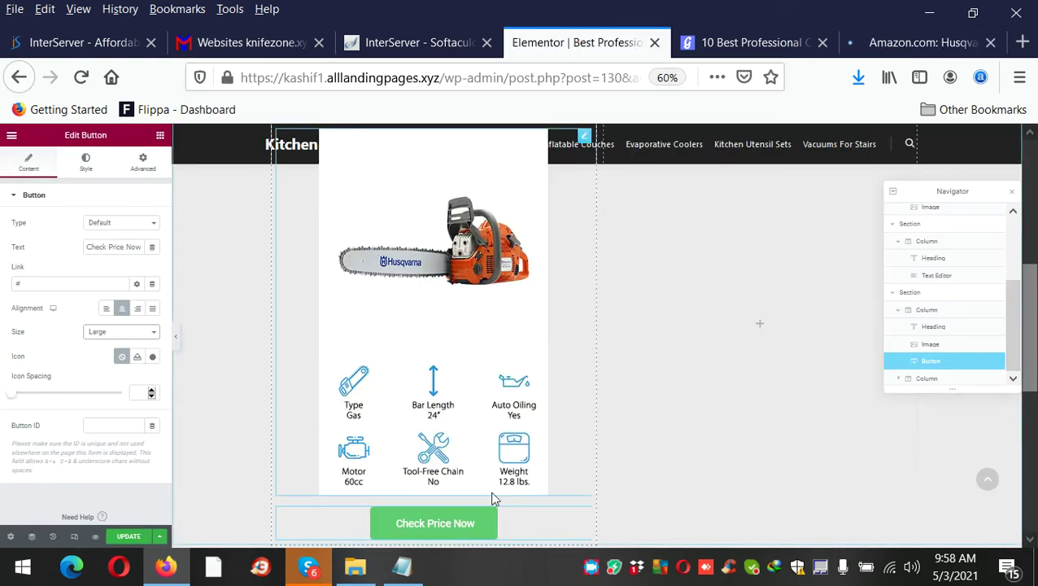
double_click(39, 280)
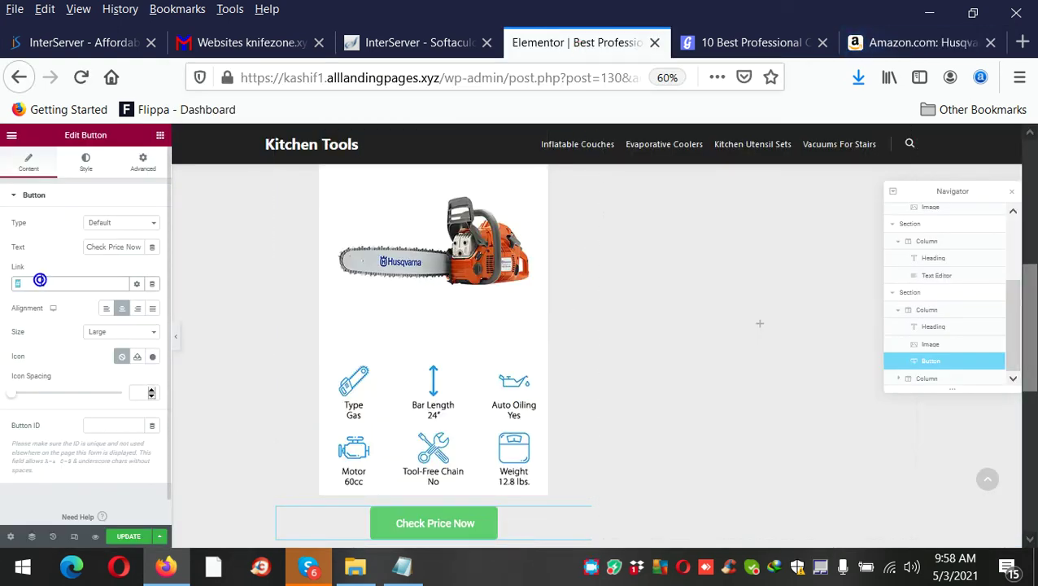
right_click(39, 282)
click(81, 370)
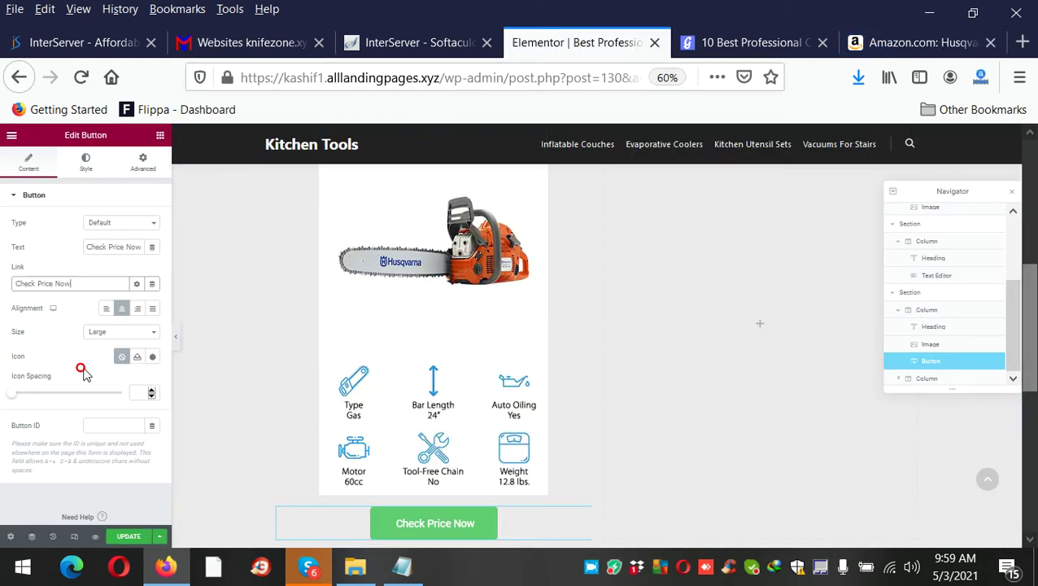
click(137, 284)
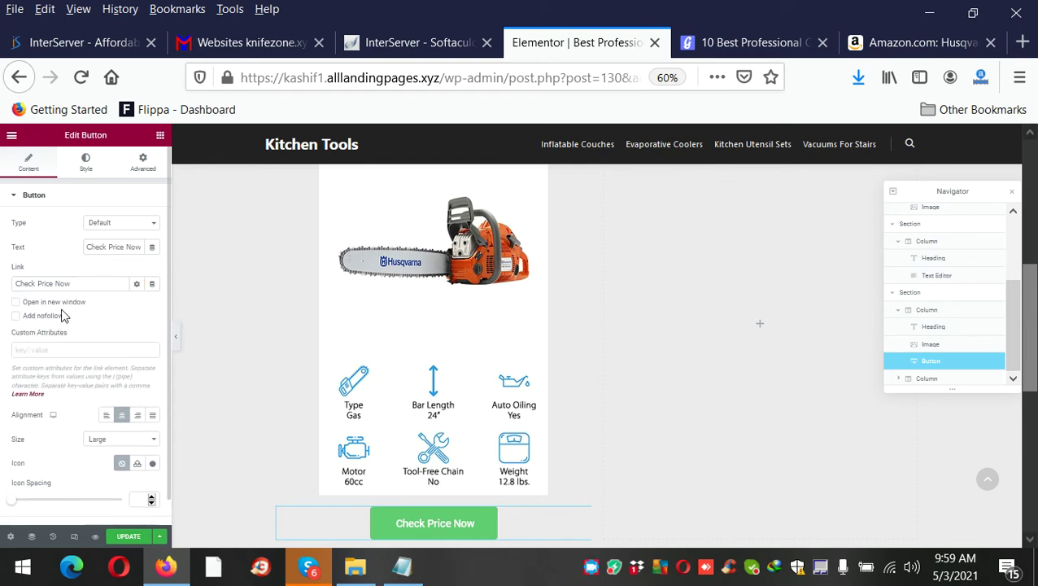
click(68, 306)
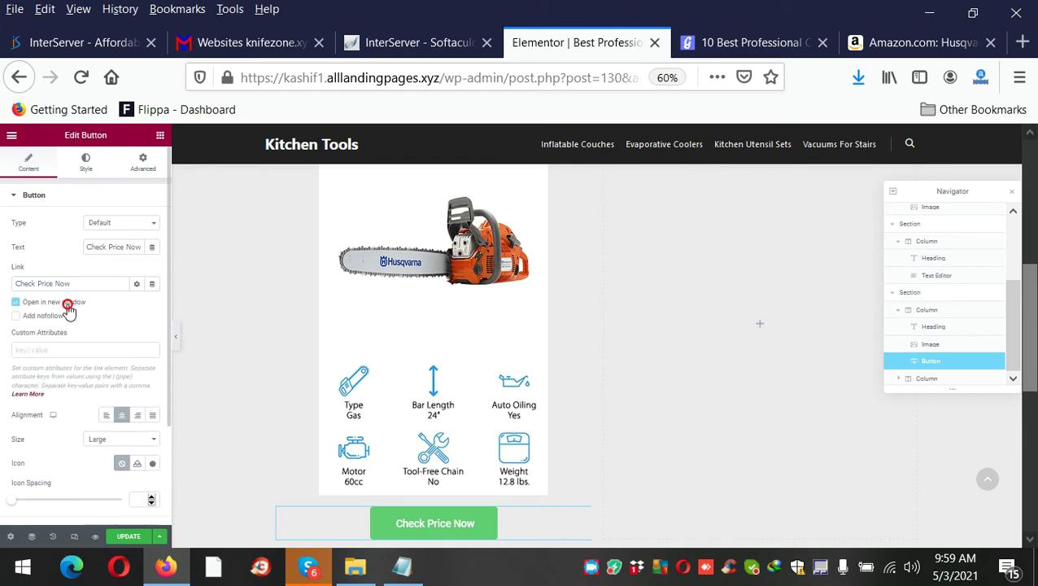
click(131, 536)
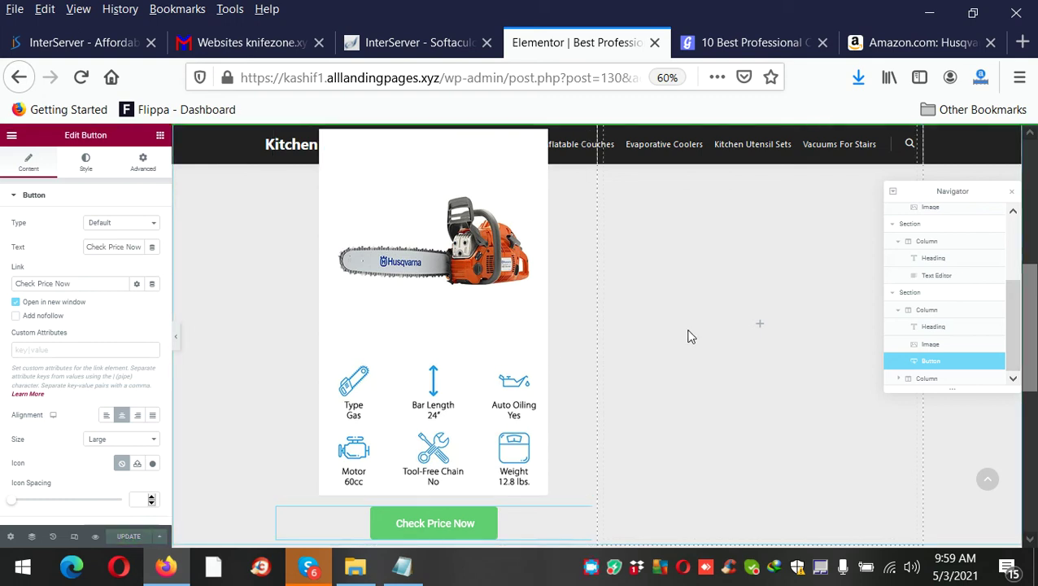
Set the Husqvarna button's background color to orange #FB9329, compare it with the GeekWrapped guide's button, and update the page.
scroll(688, 336, up, 3)
scroll(670, 340, down, 5)
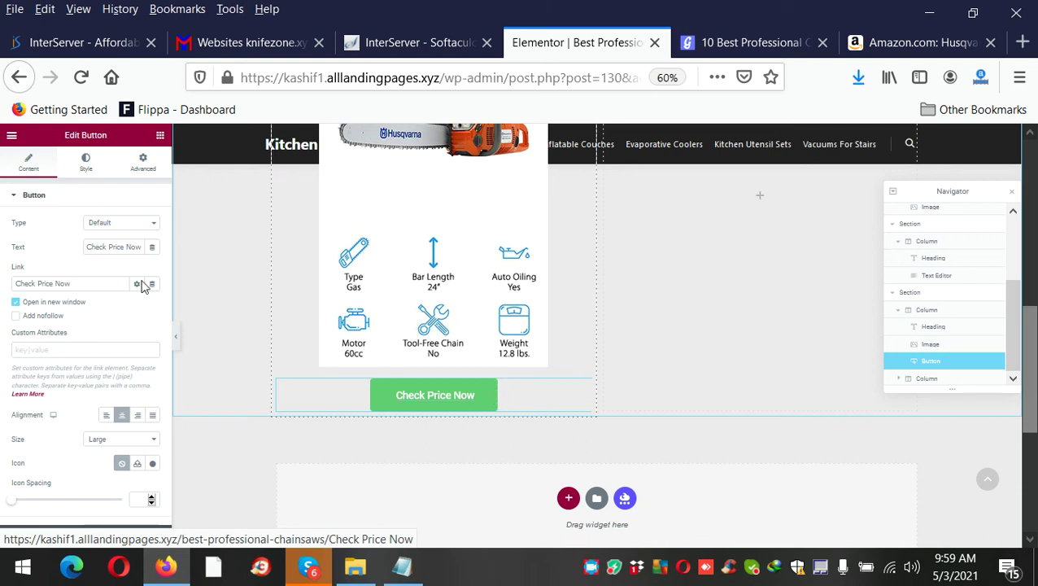
click(86, 163)
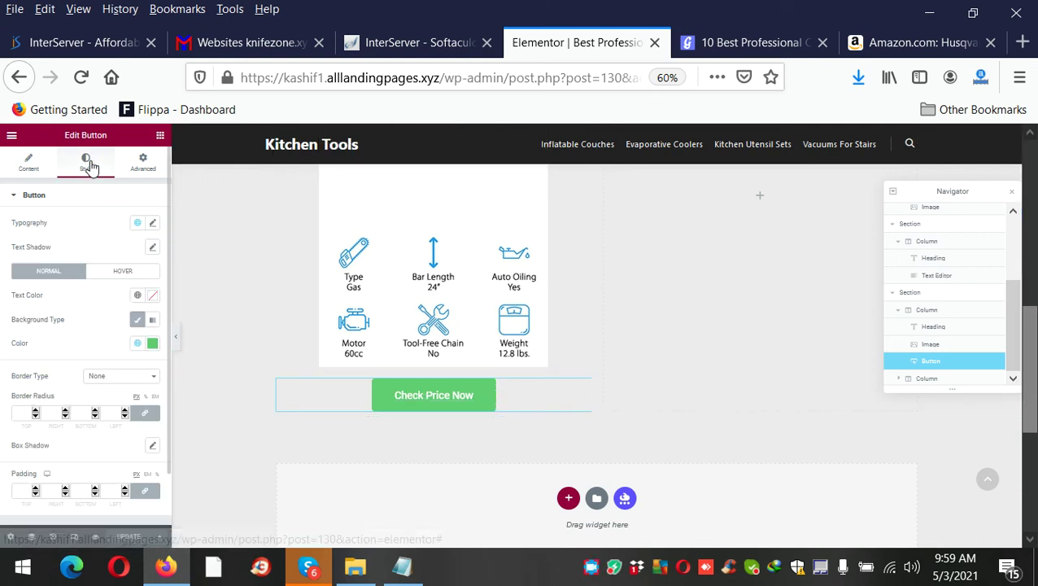
click(152, 343)
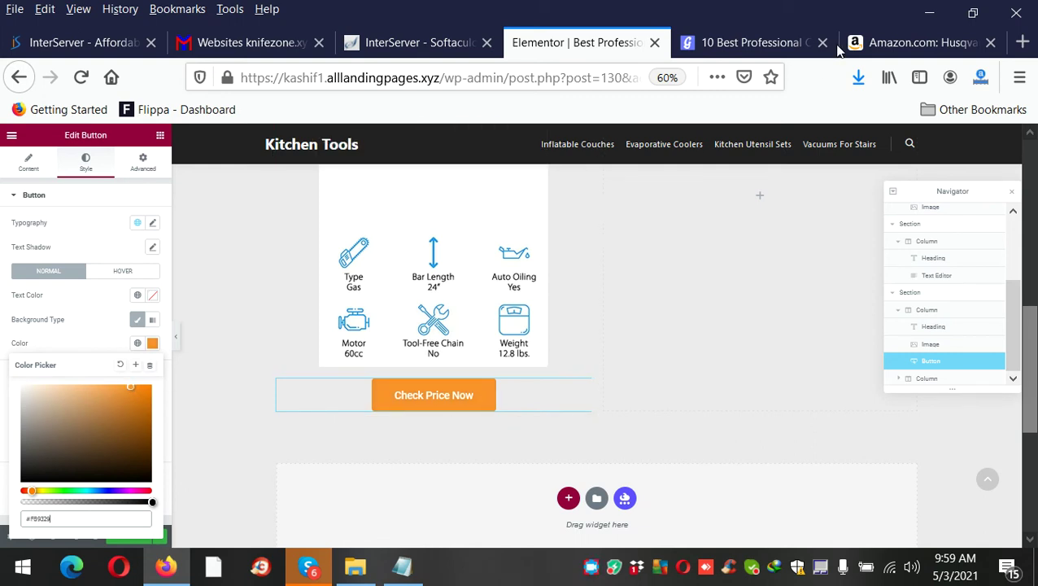
click(771, 47)
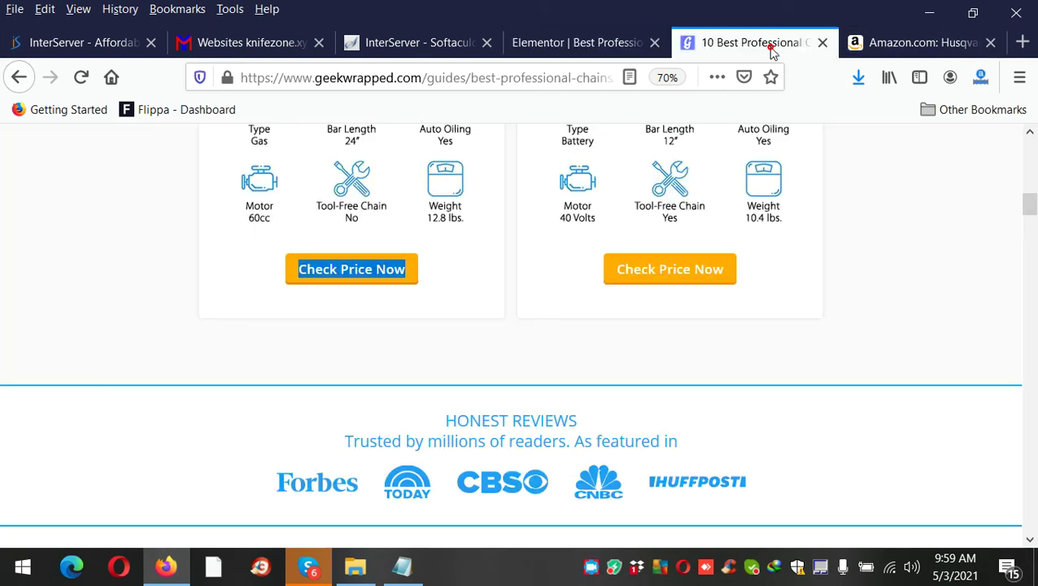
click(383, 335)
click(549, 42)
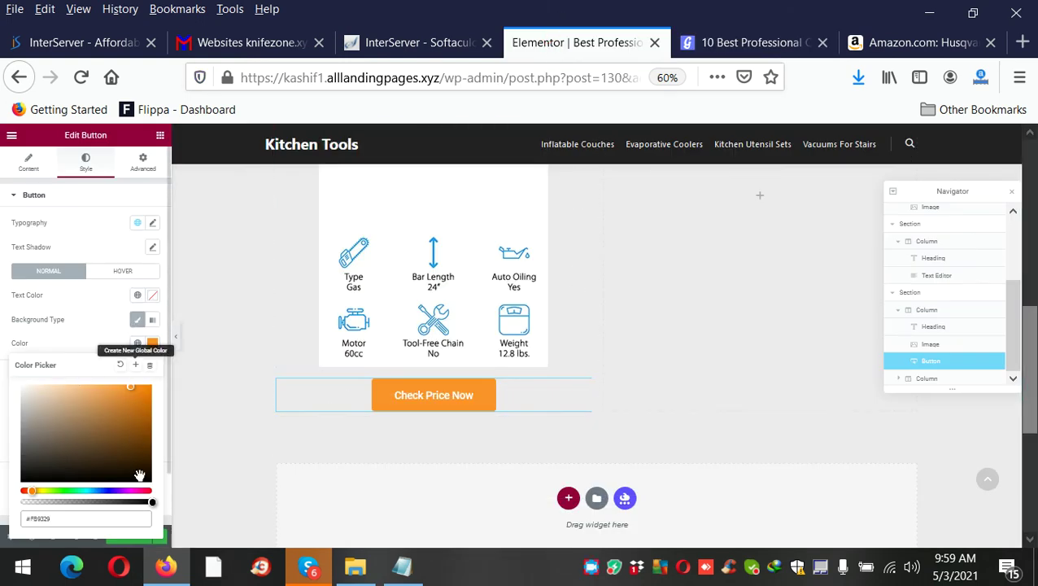
click(127, 537)
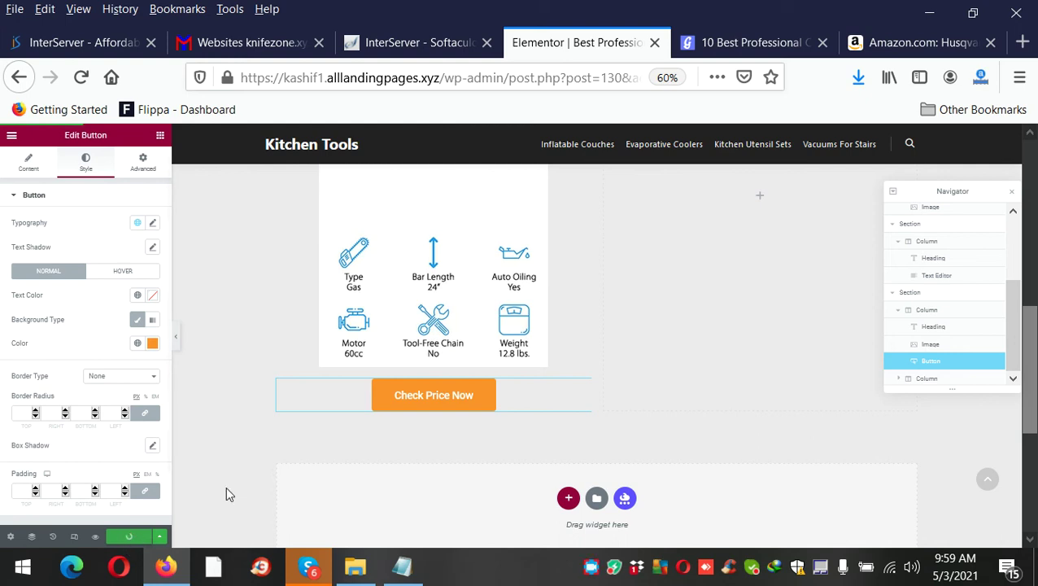
Copy the Budget Pick title "Black + Decker LCS1240 Chainsaw" from the GeekWrapped guide.
scroll(618, 281, up, 5)
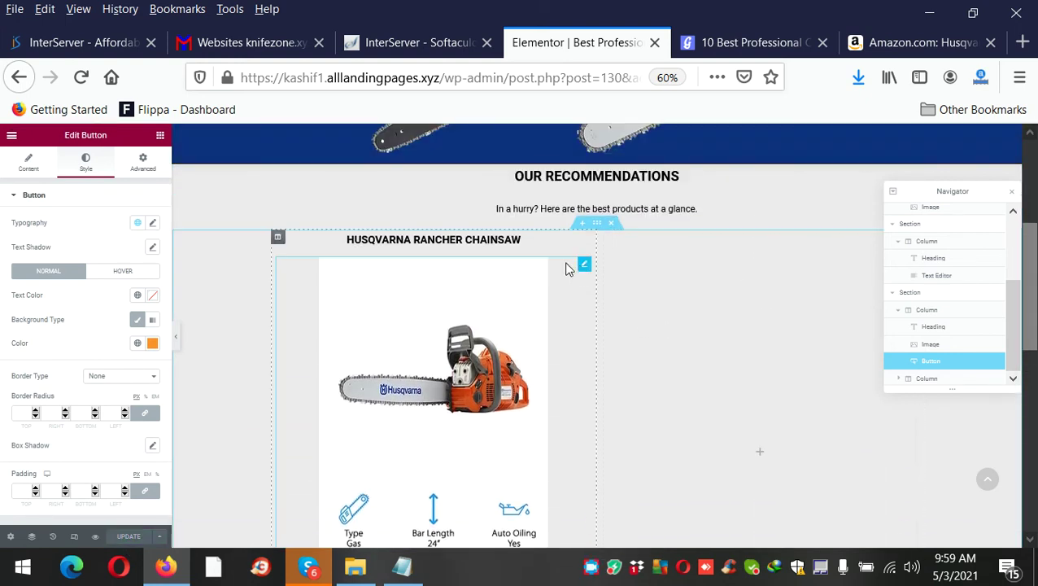
click(760, 35)
scroll(720, 275, up, 5)
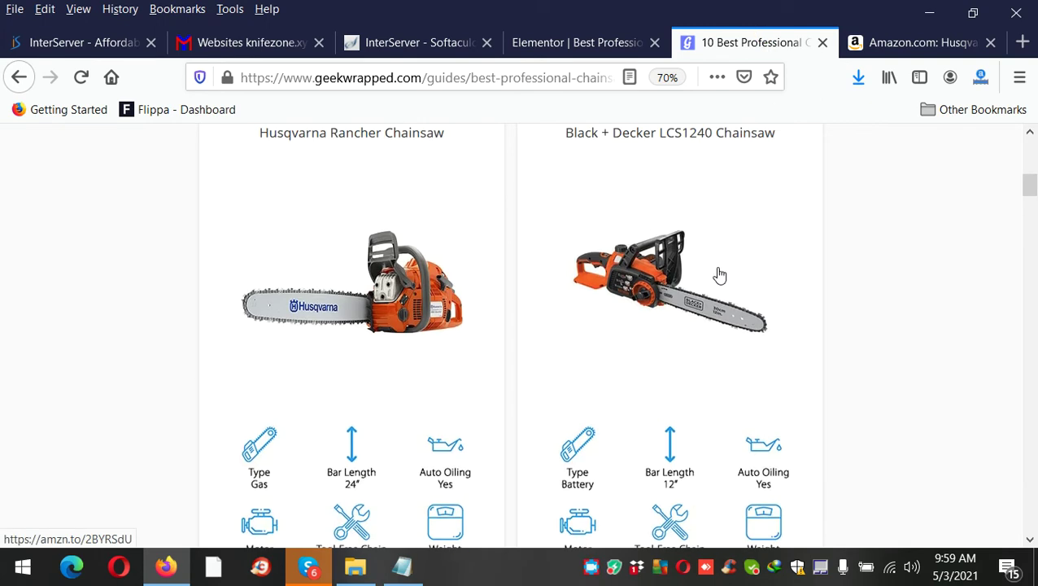
scroll(719, 275, up, 3)
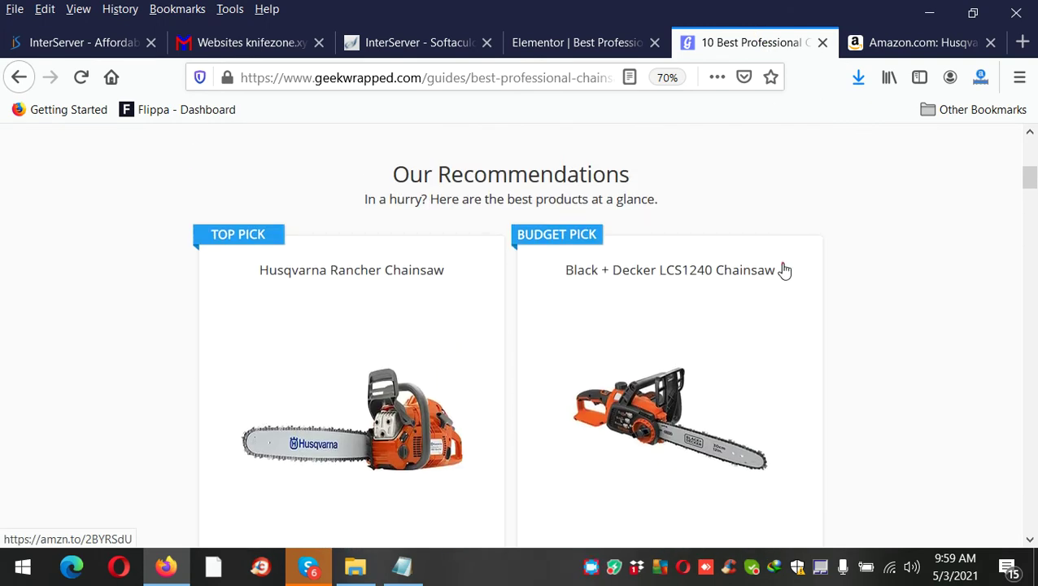
mouse_move(783, 270)
mouse_down()
mouse_move(572, 298)
mouse_move(633, 280)
mouse_move(802, 274)
mouse_up()
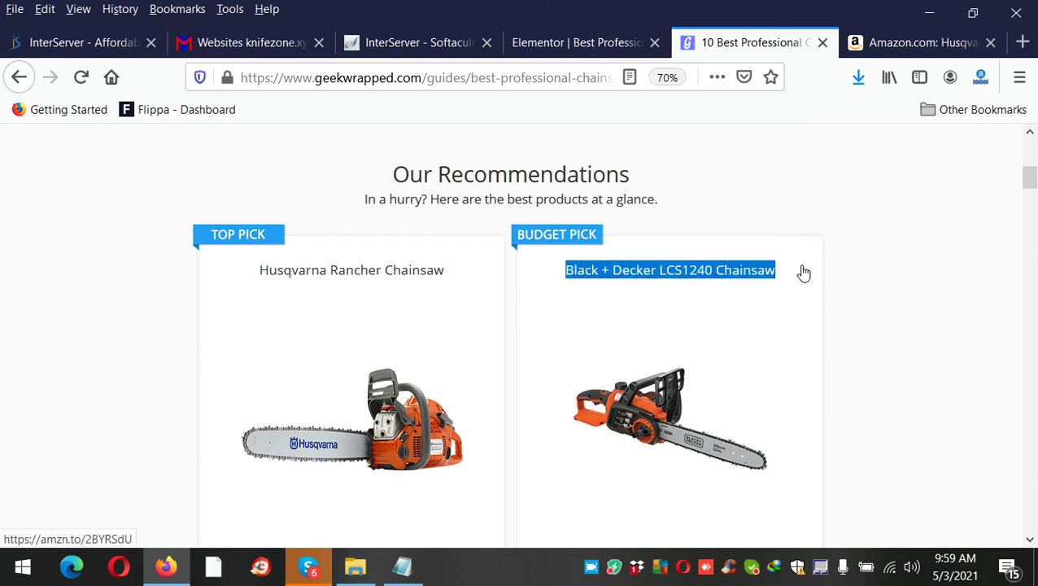
right_click(717, 286)
click(764, 426)
In the Elementor page, add a Heading to the empty column beside the Husqvarna pick with the copied text "Black + Decker LCS1240 Chainsaw".
click(579, 39)
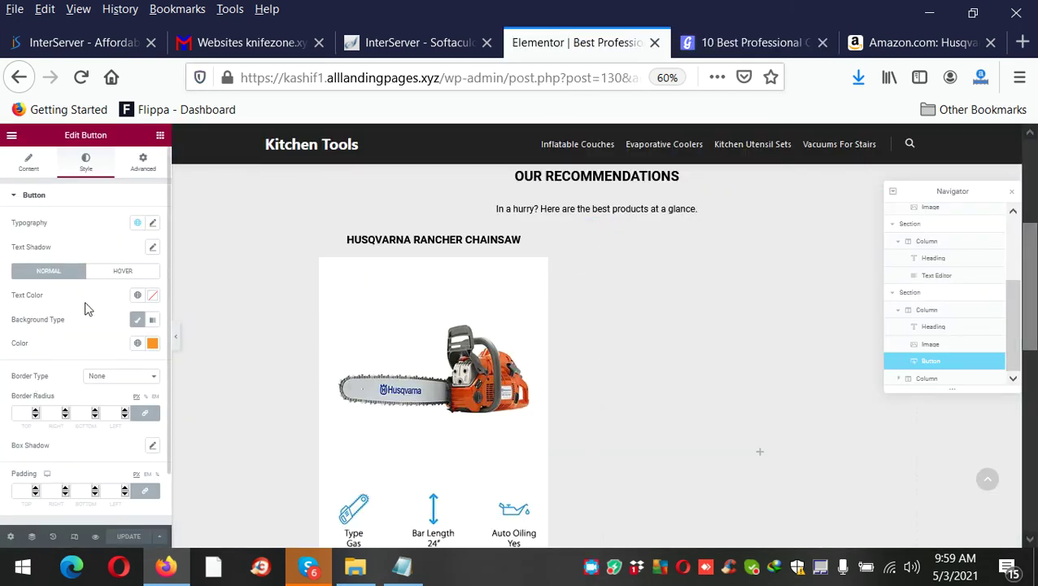
click(160, 138)
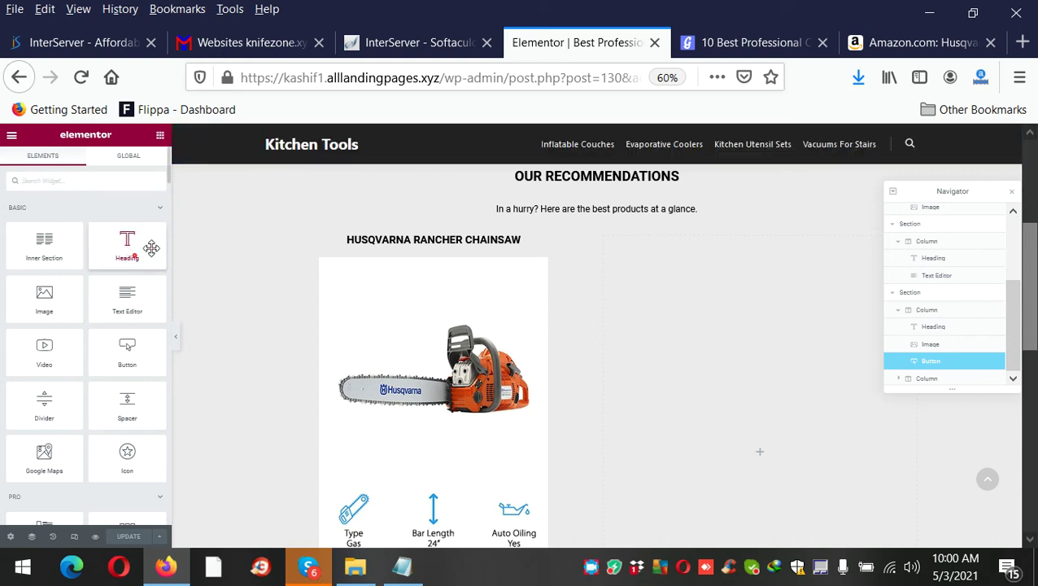
drag(151, 248, 757, 270)
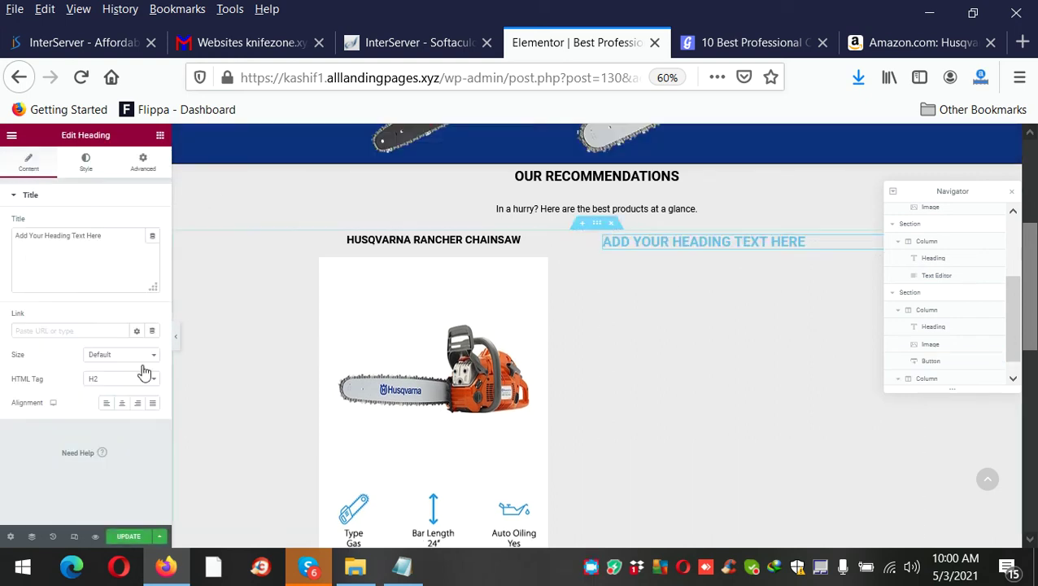
triple_click(113, 239)
right_click(114, 239)
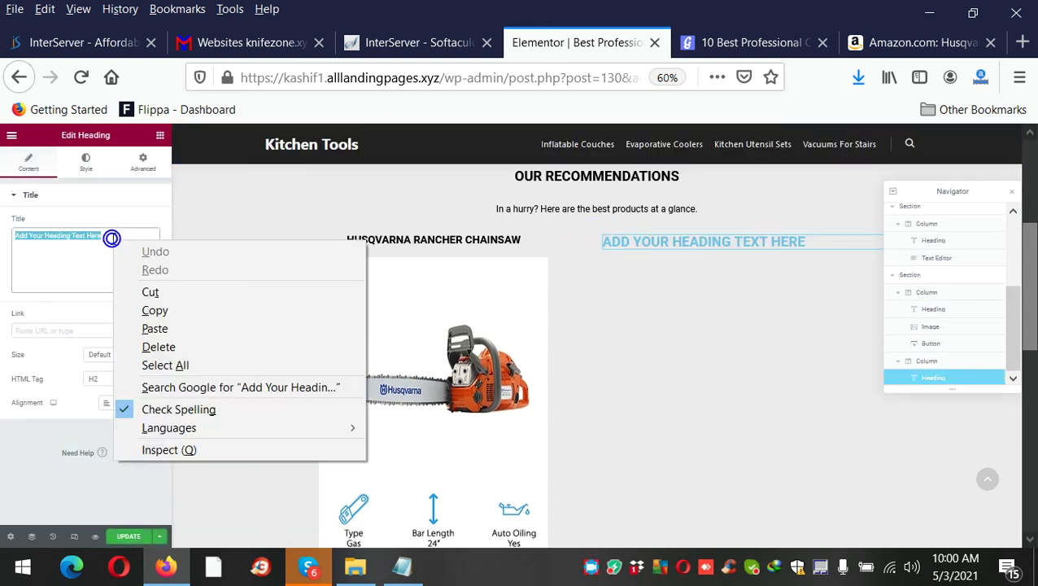
click(179, 328)
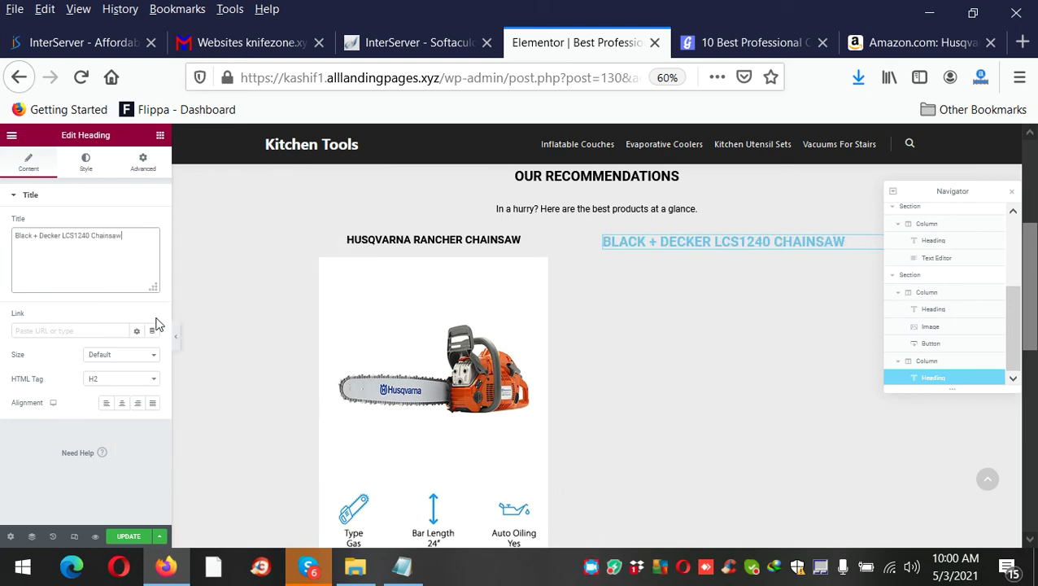
Center-align the Black + Decker heading and set its HTML tag to H3.
click(122, 403)
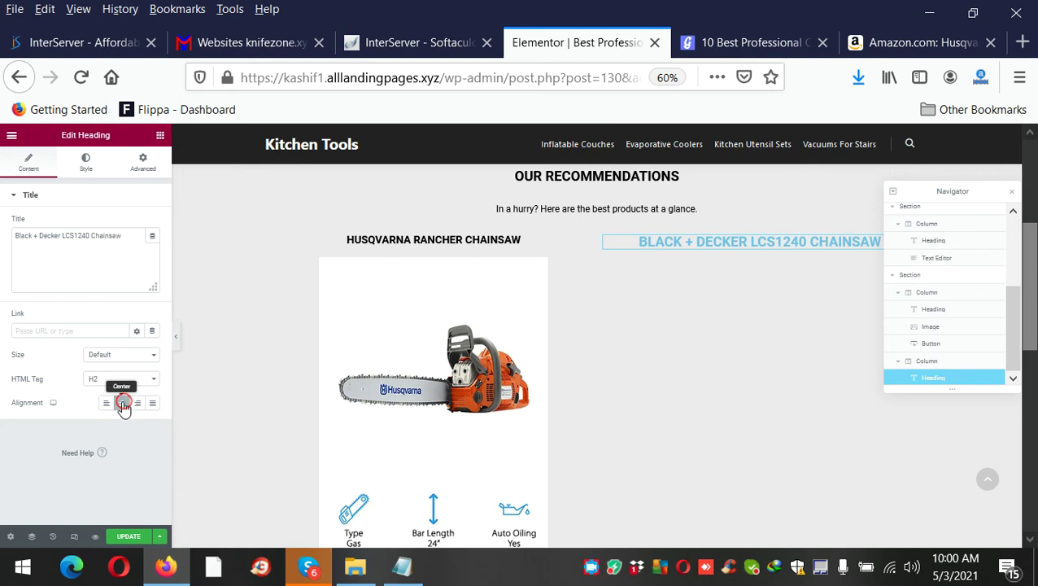
click(119, 379)
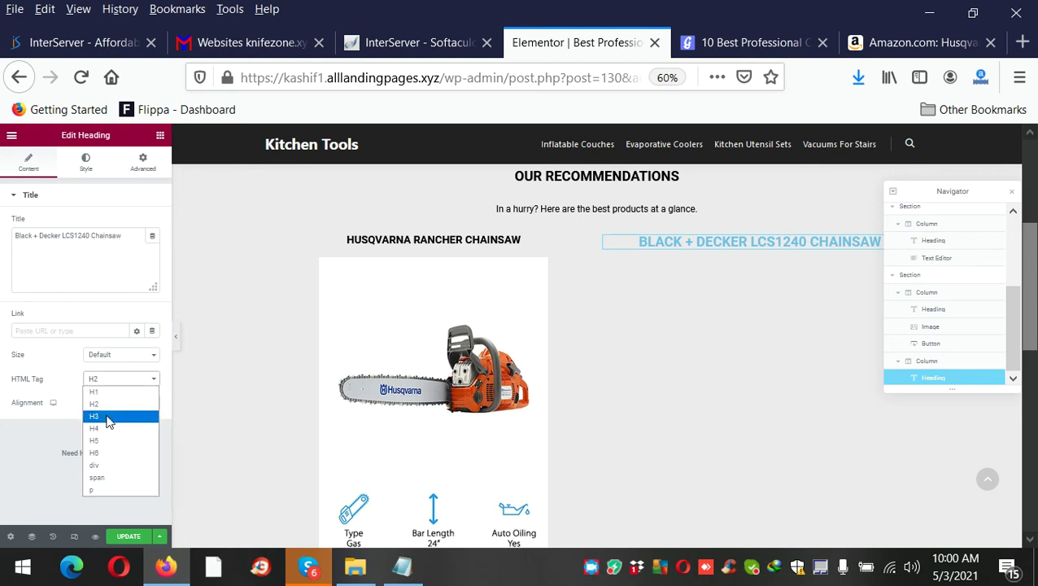
click(108, 418)
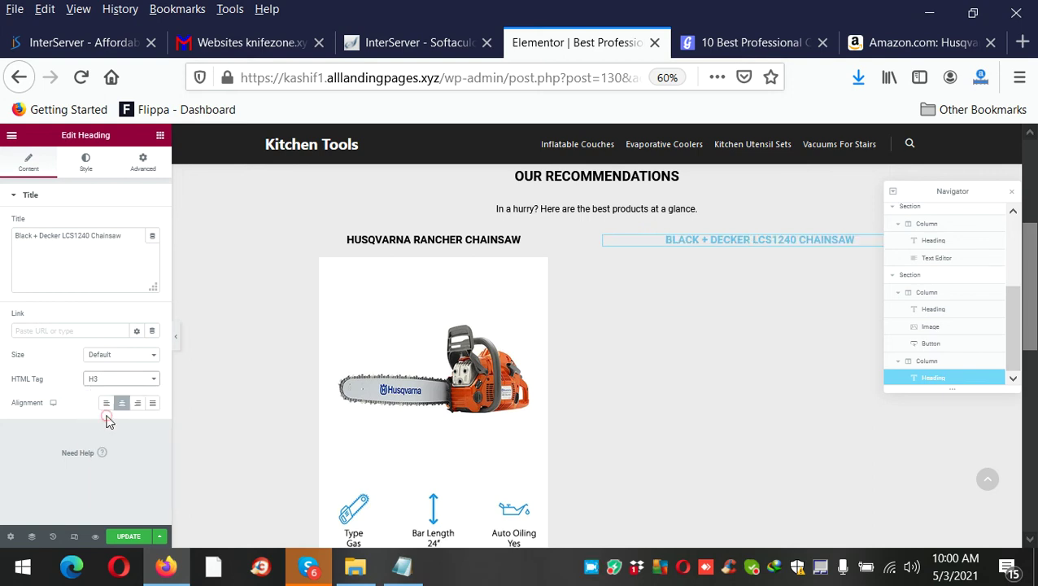
Save the Black + Decker chainsaw image from the GeekWrapped guide's Budget Pick card as a JPEG under its suggested file name.
click(793, 43)
right_click(658, 350)
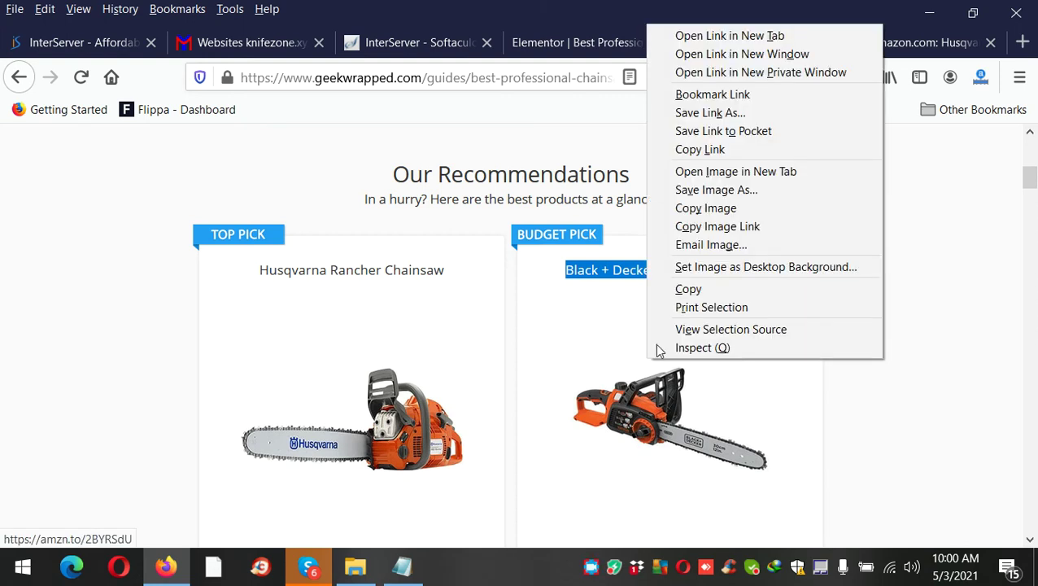
click(716, 190)
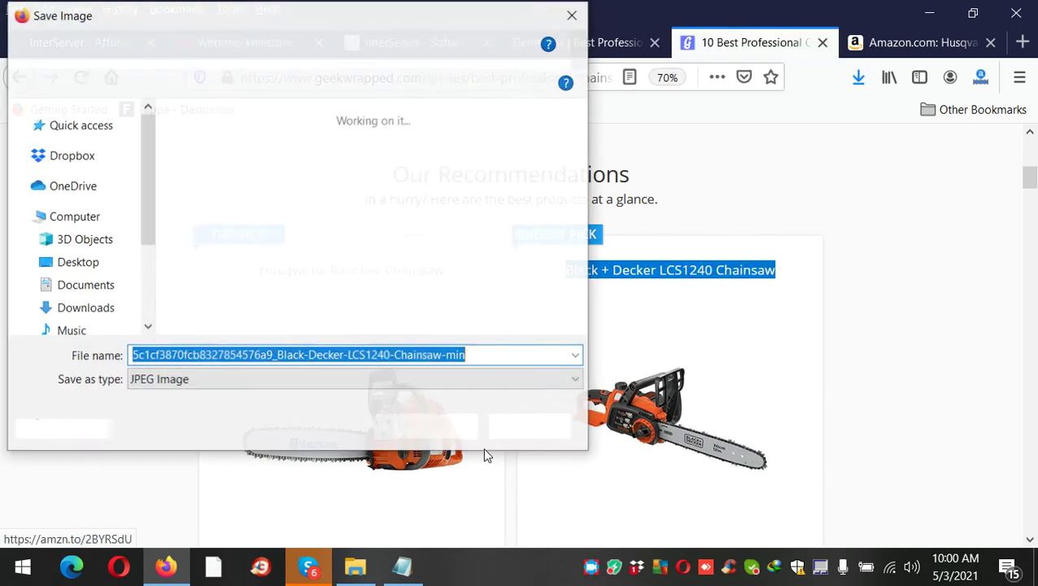
click(435, 426)
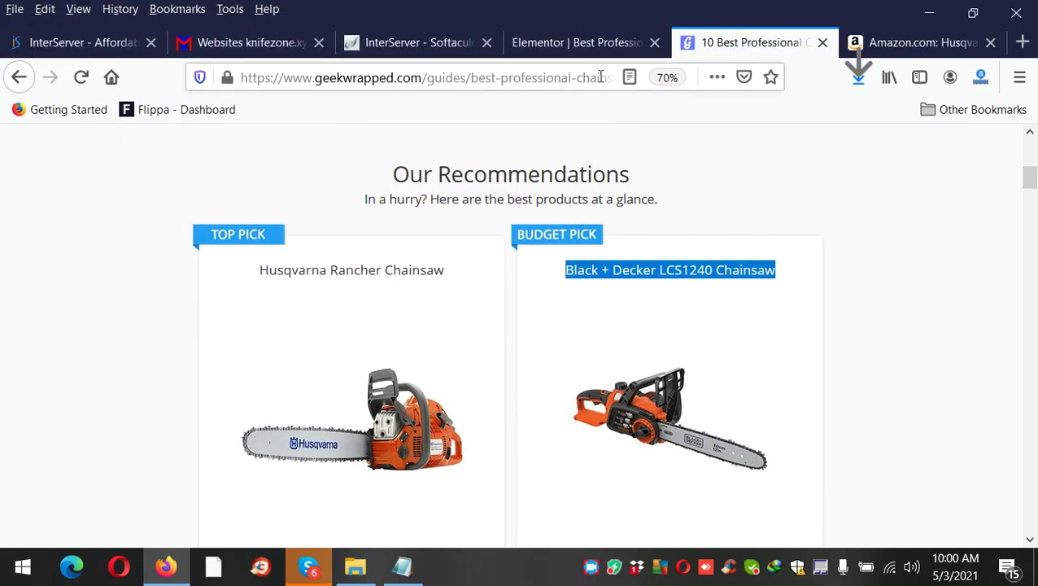
In the Elementor page, add an Image widget below the Black + Decker heading.
click(598, 45)
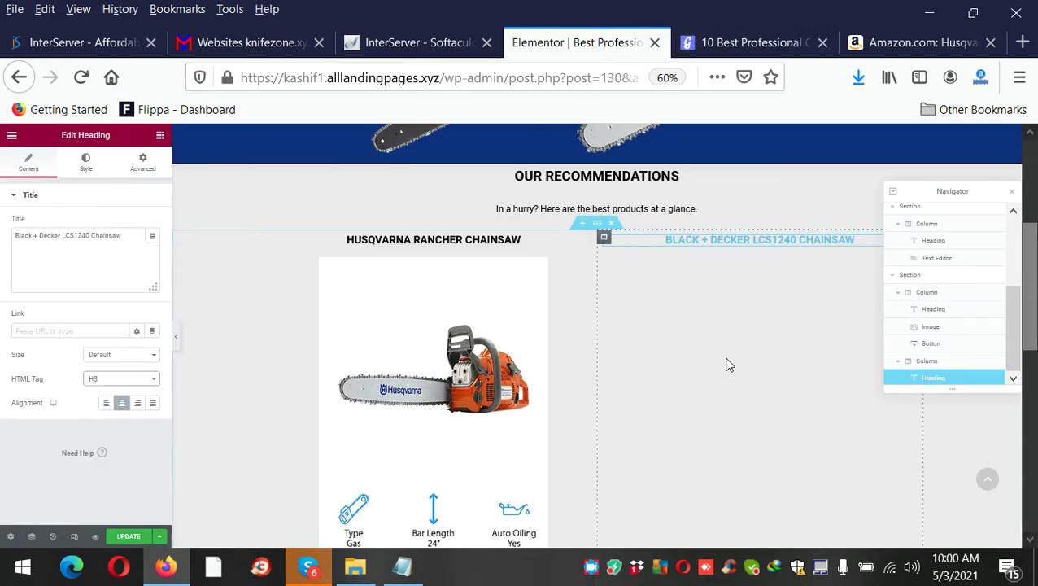
click(161, 137)
drag(44, 300, 734, 246)
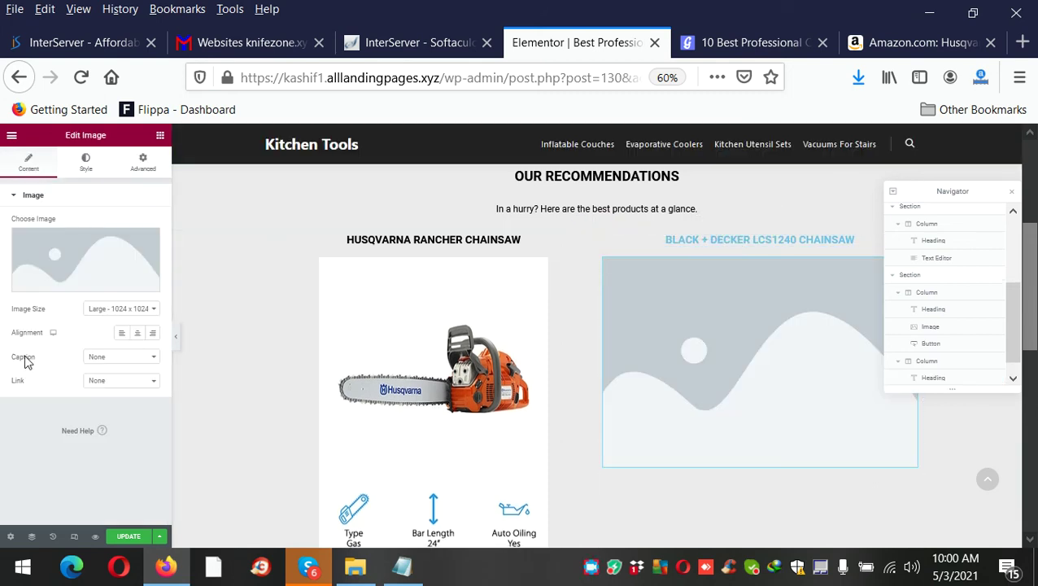
Upload the saved Black + Decker LCS1240 chainsaw JPEG from the recent files and insert it into the new Image widget.
click(120, 260)
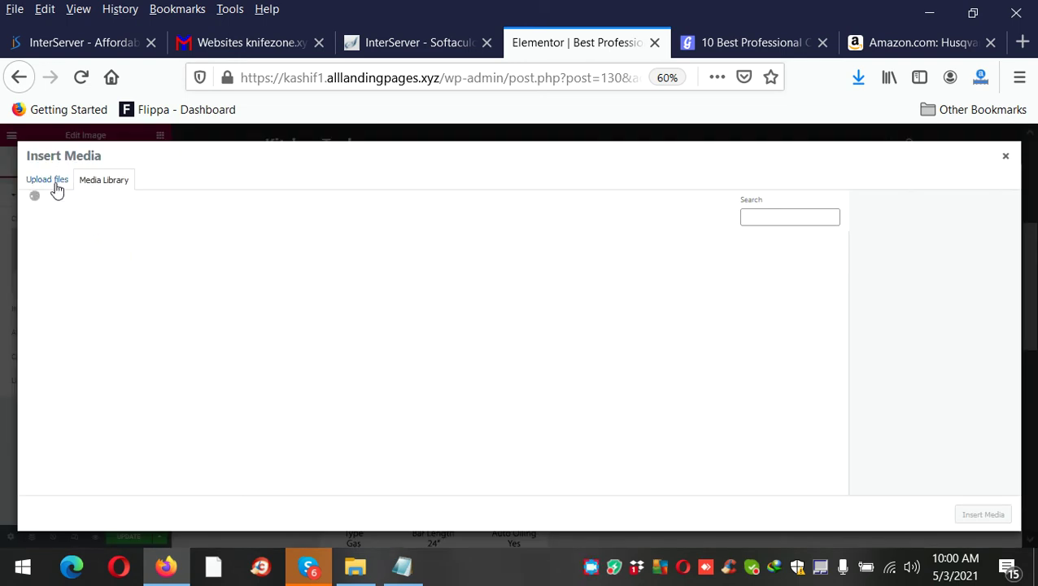
click(54, 183)
click(521, 337)
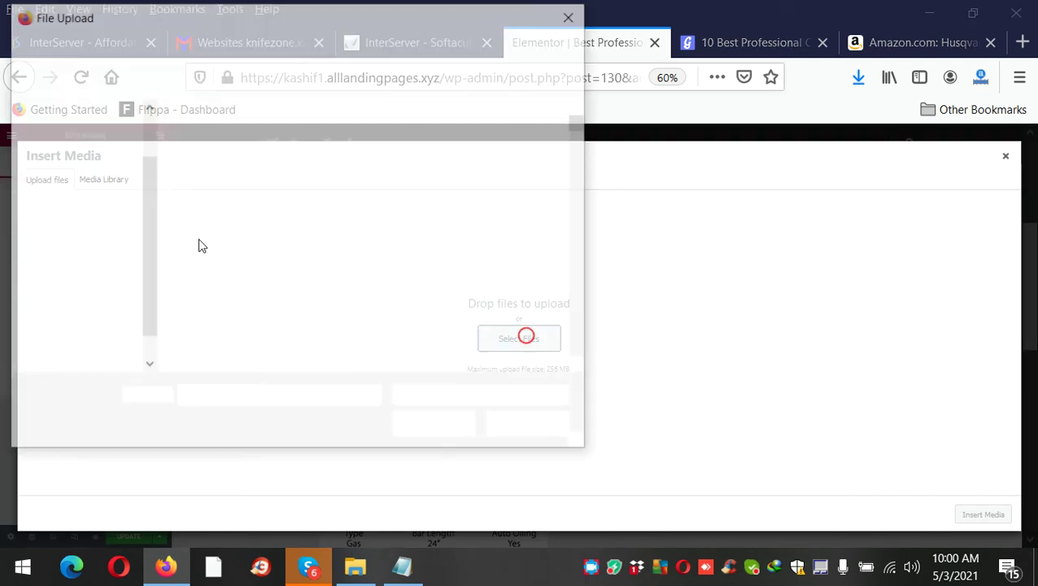
click(147, 111)
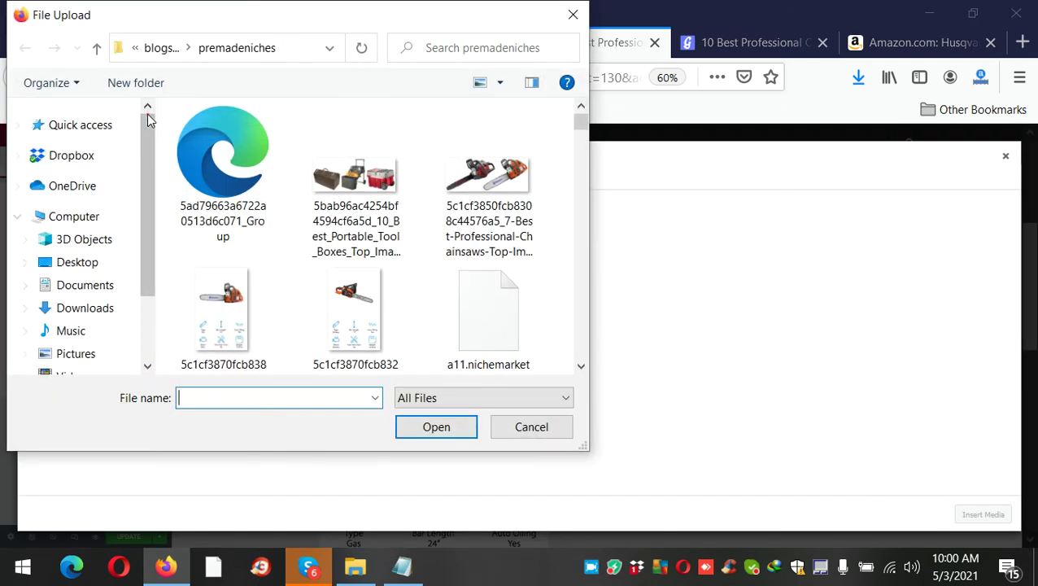
click(87, 129)
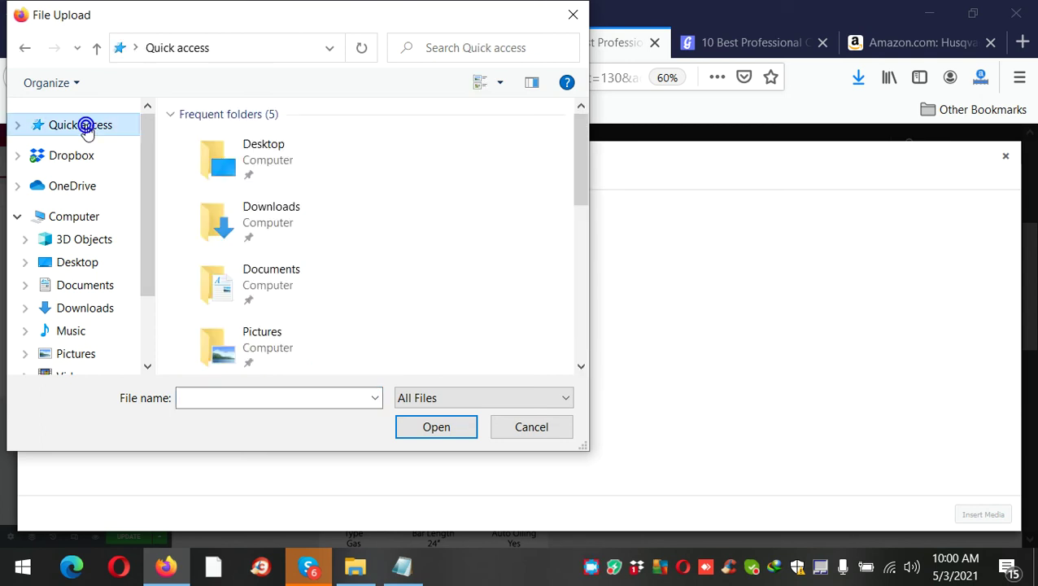
scroll(363, 272, down, 3)
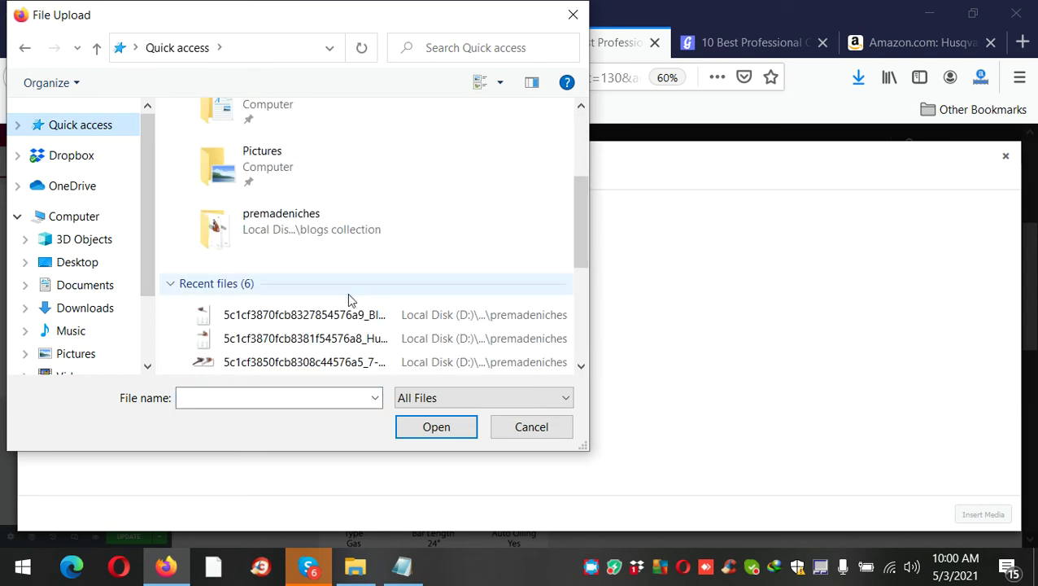
double_click(350, 315)
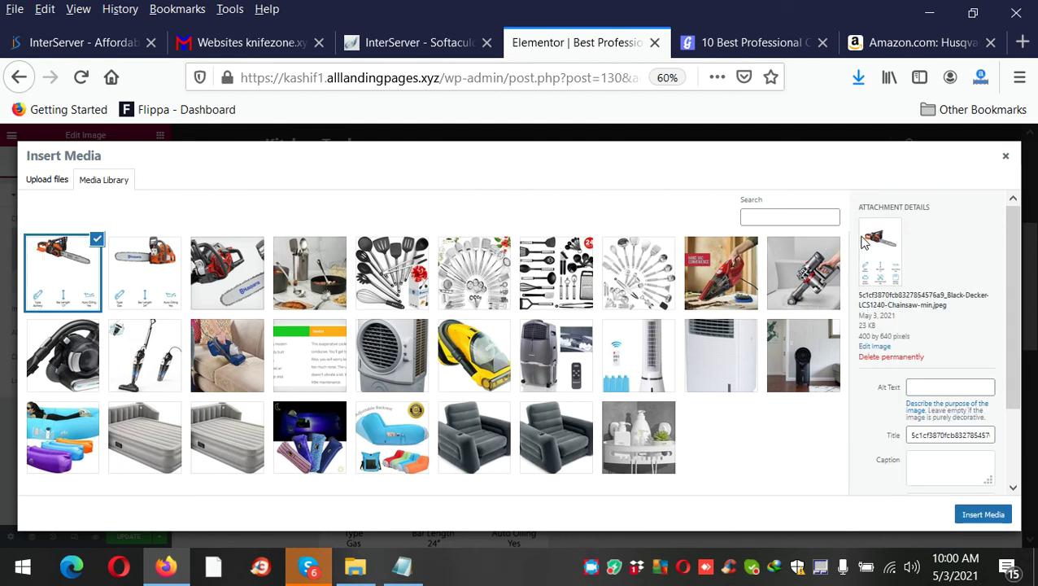
click(977, 517)
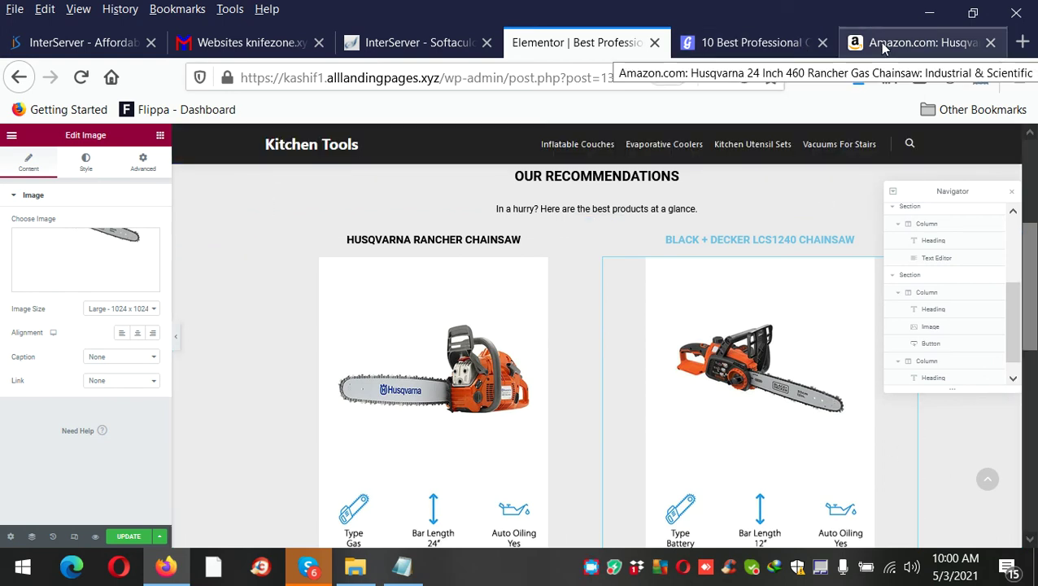
Check the price buttons on the GeekWrapped cards, and in the Elementor page duplicate the Check Price Now button under the Husqvarna image.
click(884, 46)
click(775, 43)
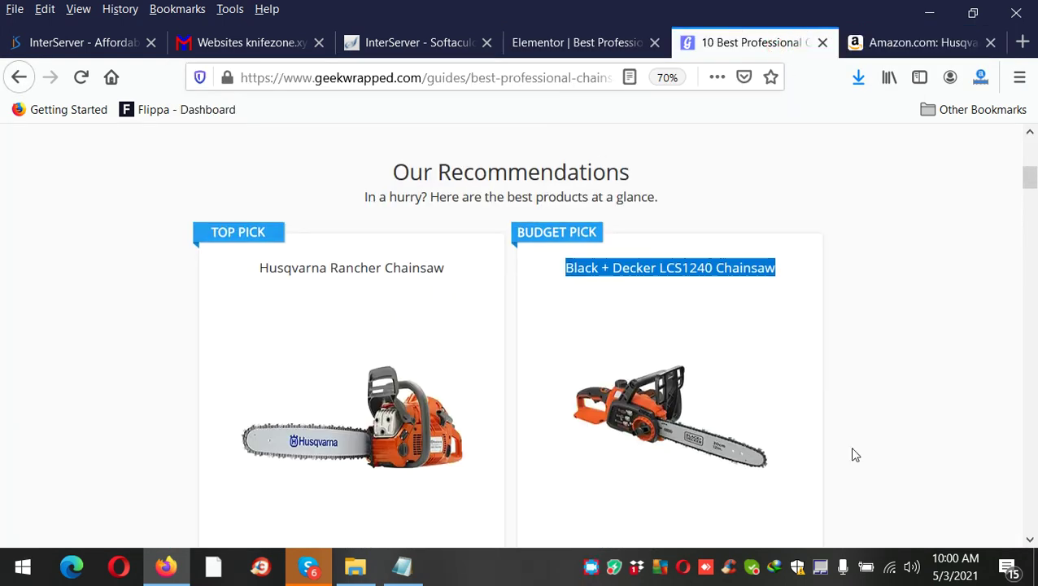
scroll(853, 454, down, 3)
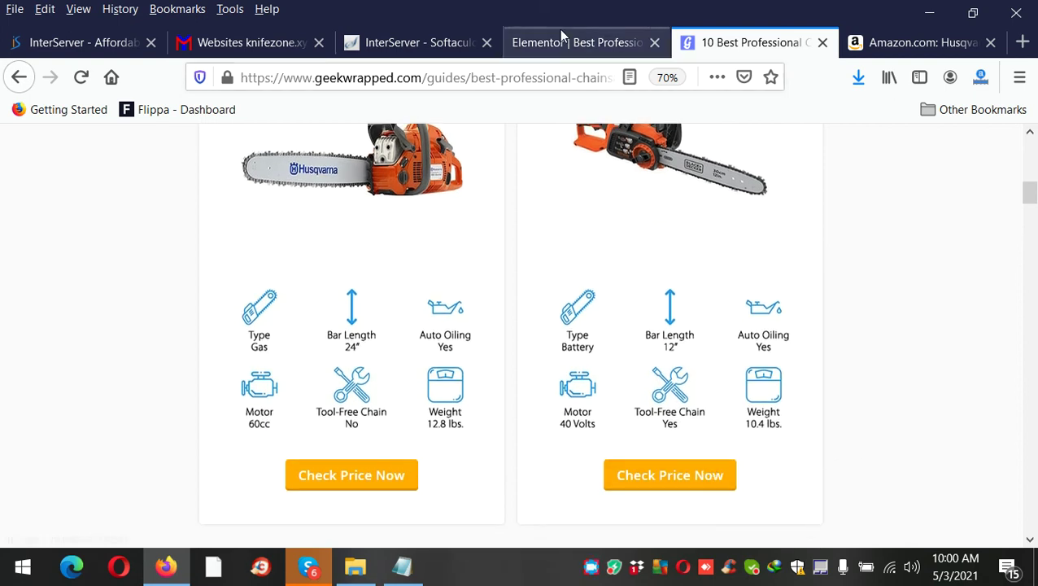
click(561, 35)
scroll(538, 363, down, 3)
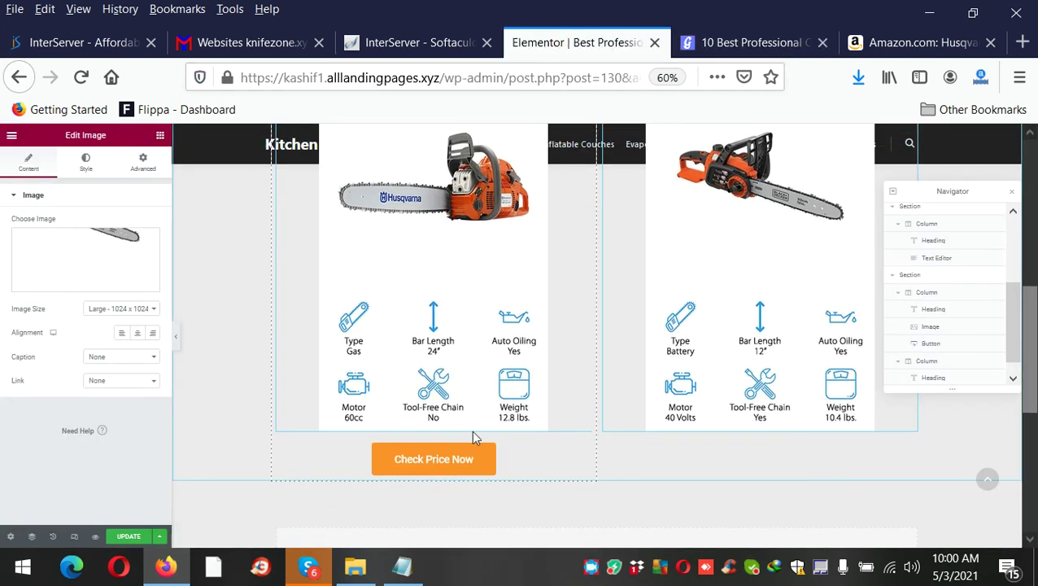
right_click(482, 459)
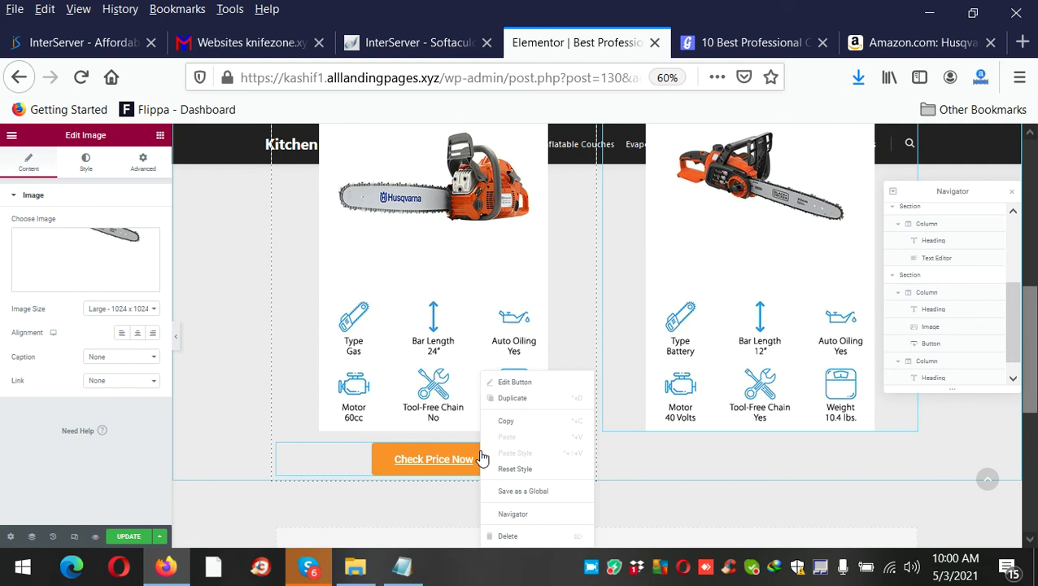
click(518, 399)
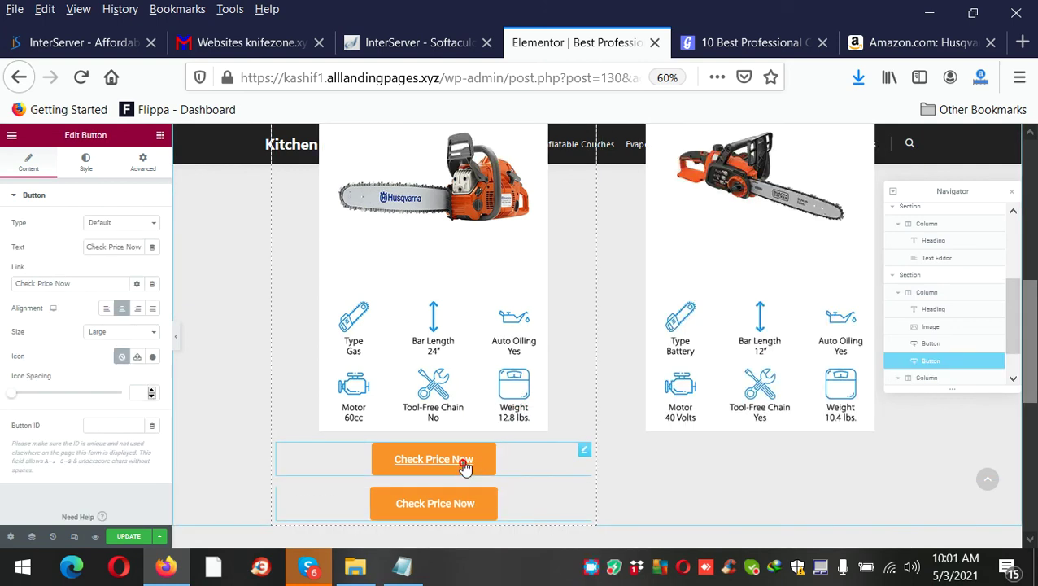
mouse_move(742, 436)
mouse_down()
mouse_move(743, 418)
mouse_move(754, 435)
mouse_up()
scroll(794, 452, down, 3)
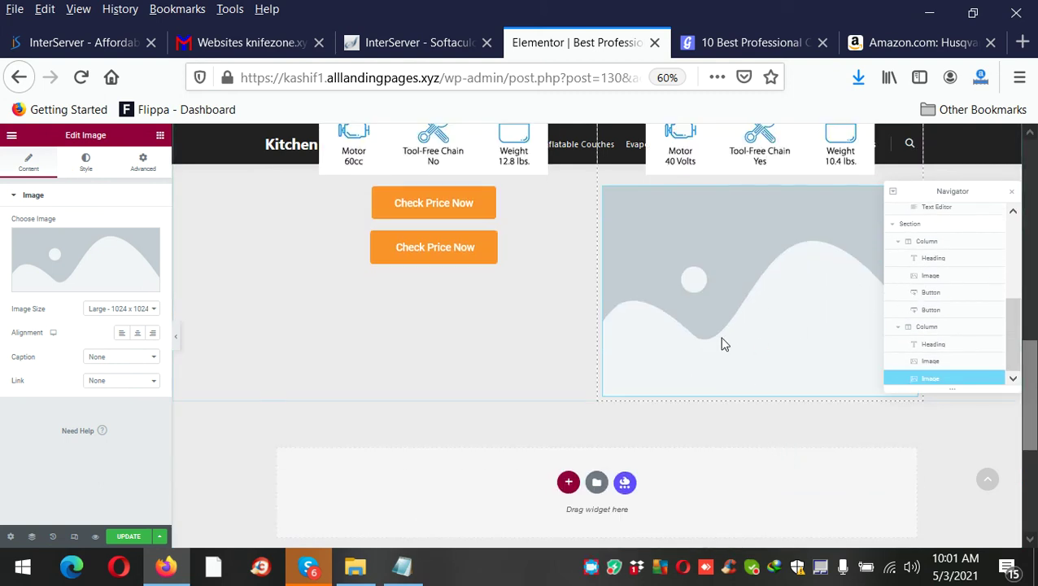
scroll(728, 333, up, 1)
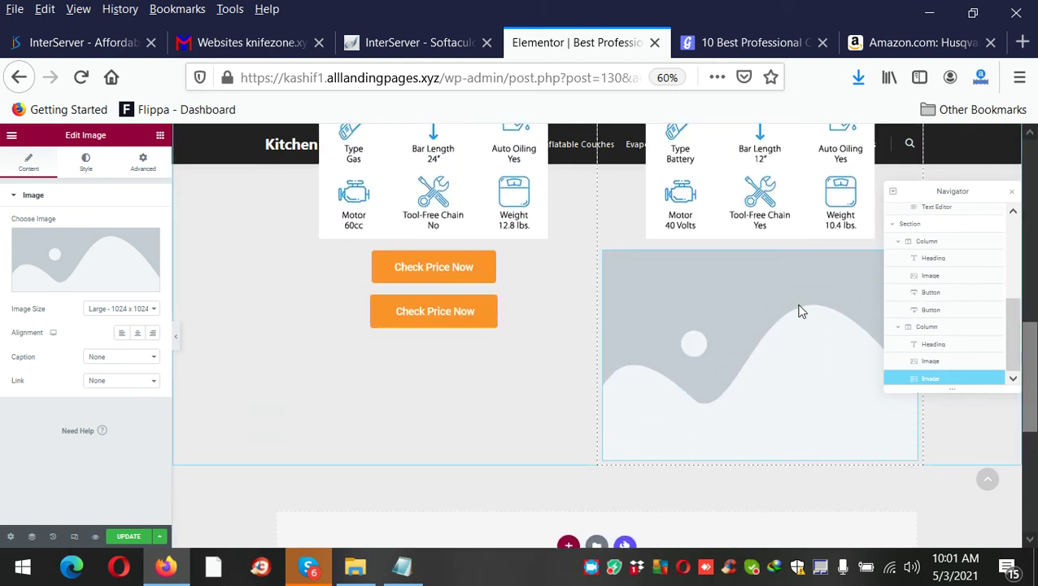
scroll(791, 304, up, 1)
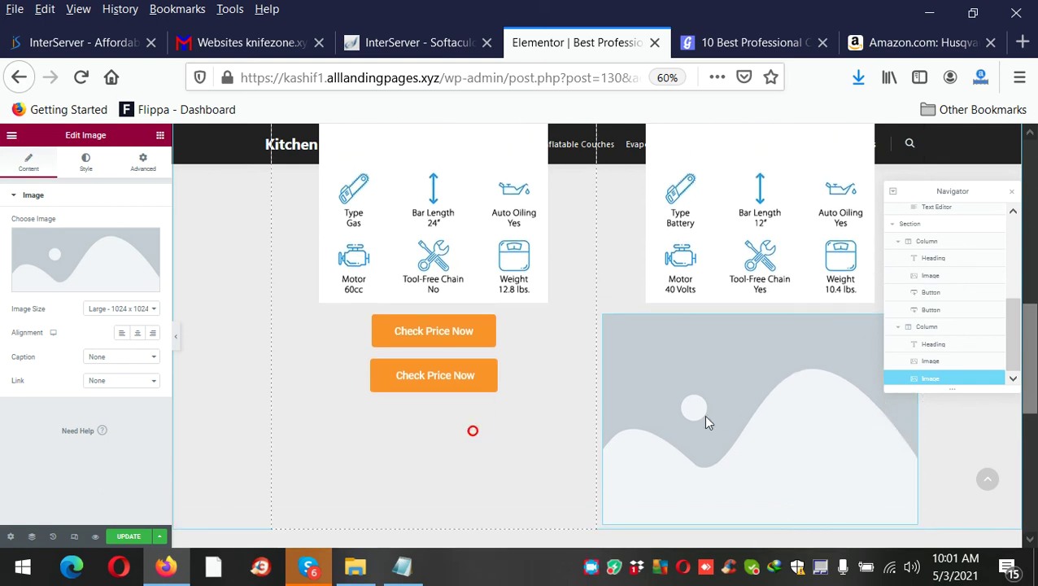
Close the Navigator and delete the empty Image widget below the Black + Decker chainsaw image.
right_click(956, 381)
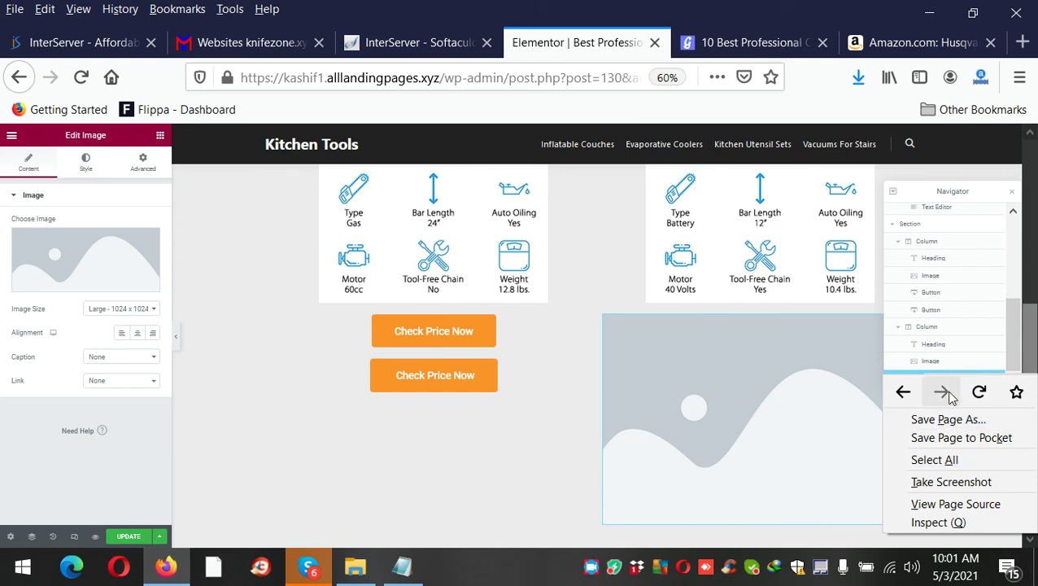
click(1011, 191)
click(1010, 191)
click(1010, 192)
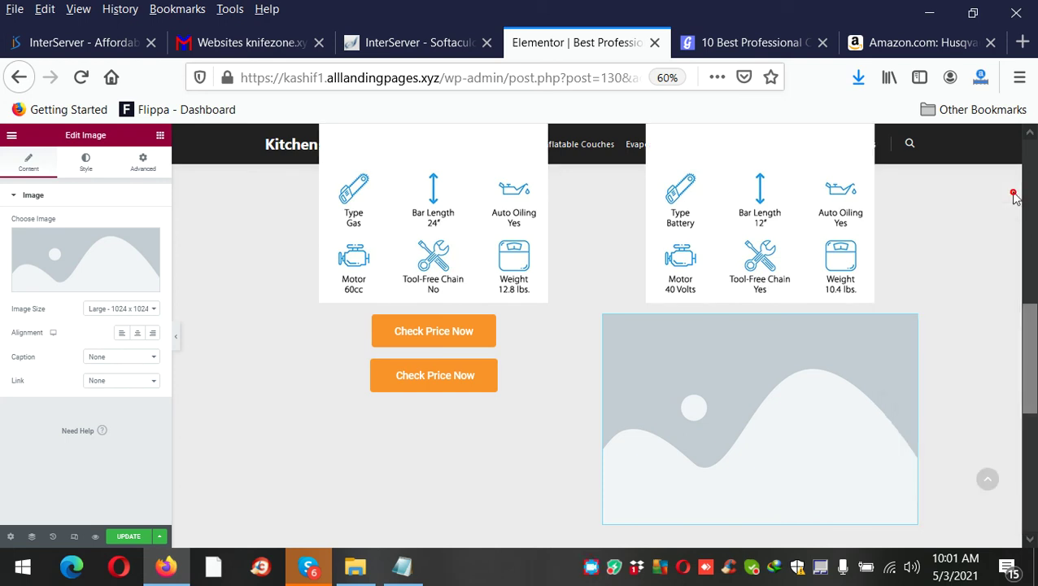
right_click(816, 398)
right_click(815, 397)
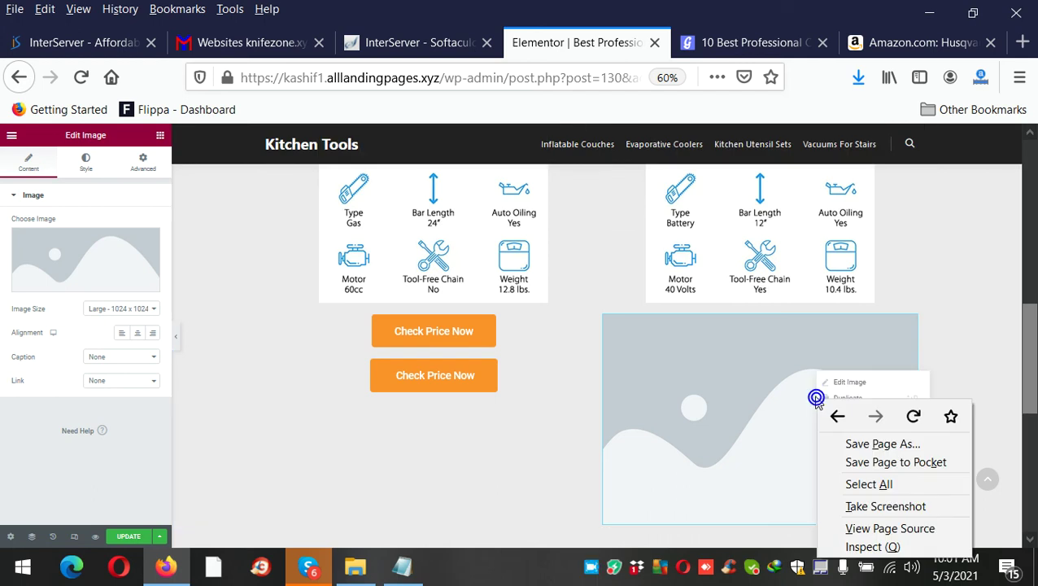
click(913, 327)
right_click(914, 328)
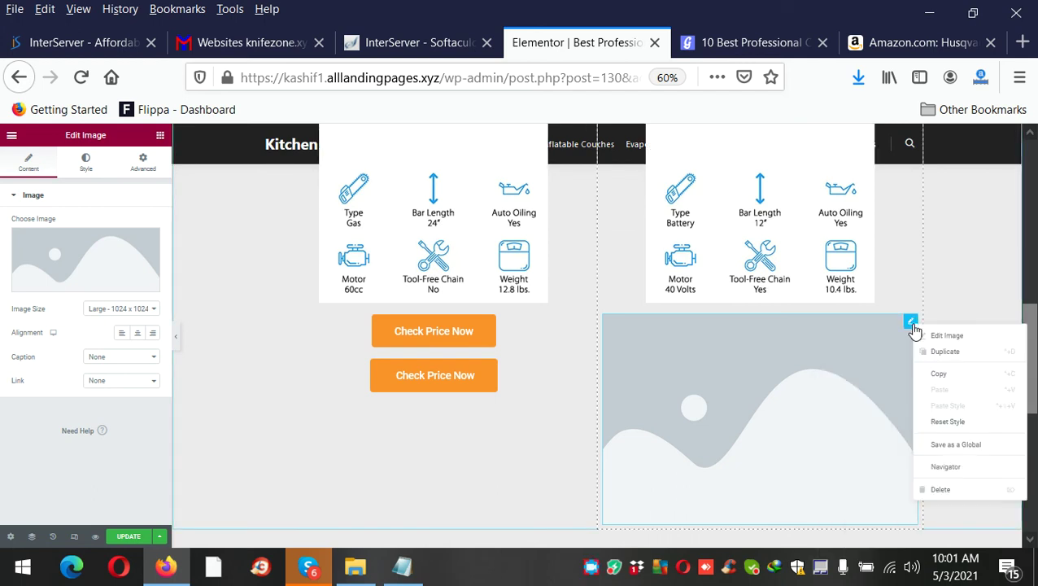
click(957, 491)
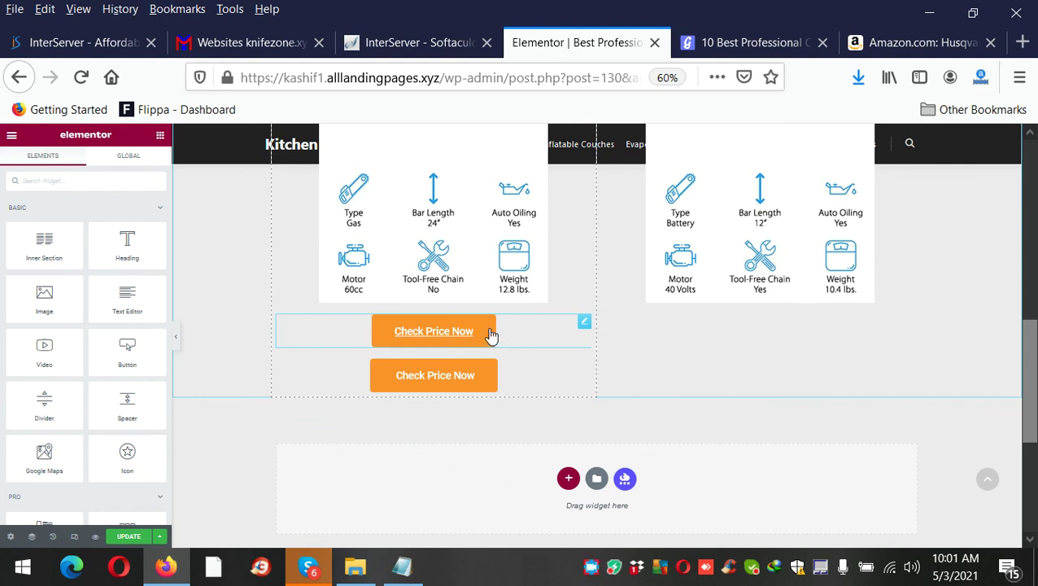
Move the upper Check Price Now button into the second column, directly below the Black + Decker image, and select it.
drag(491, 336, 694, 330)
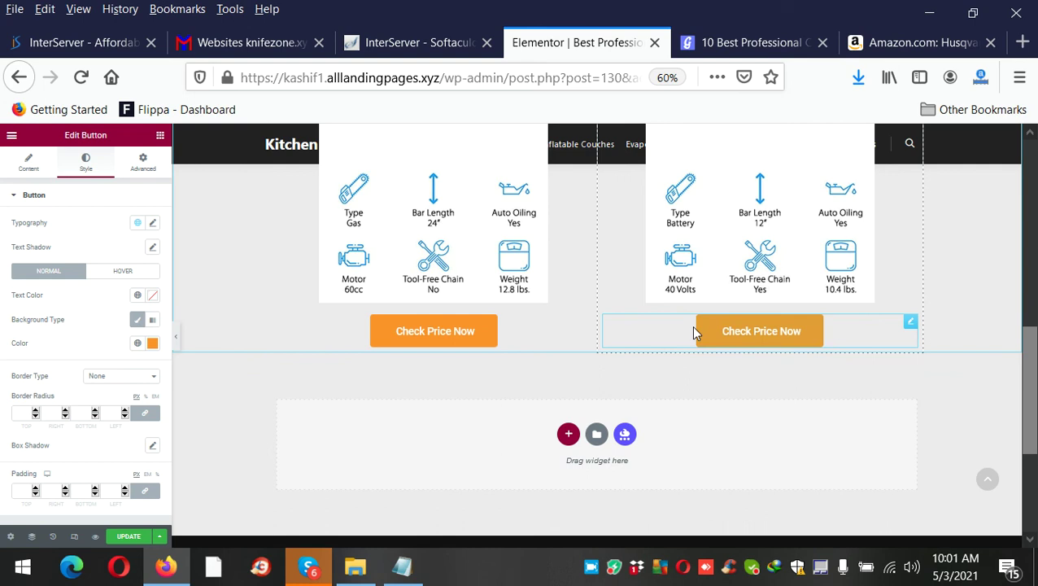
click(773, 333)
Close the Husqvarna Amazon tab, open the price link of GeekWrapped's Budget Pick, and copy the Amazon product URL.
drag(760, 331, 919, 44)
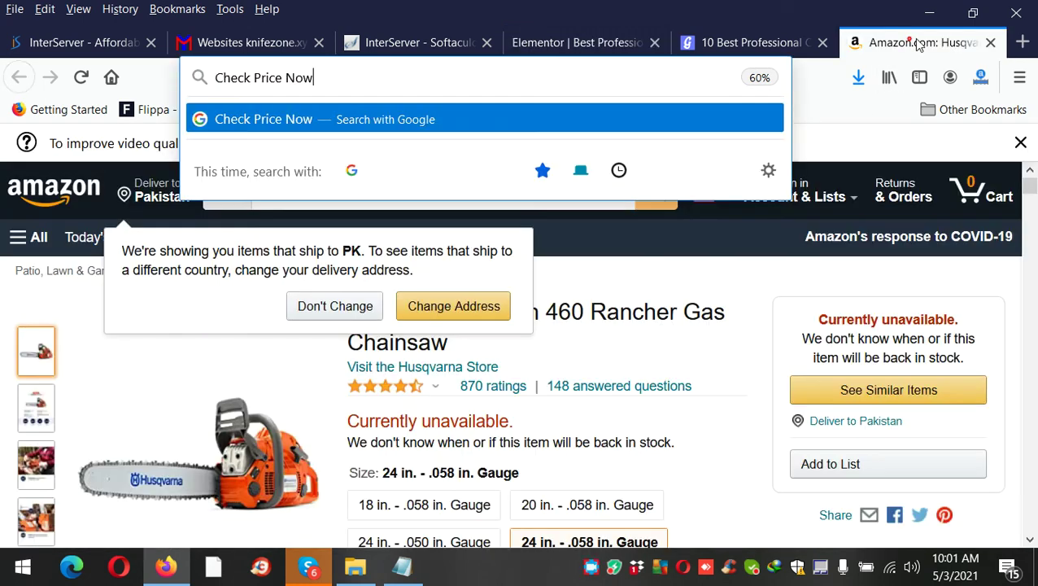
click(991, 43)
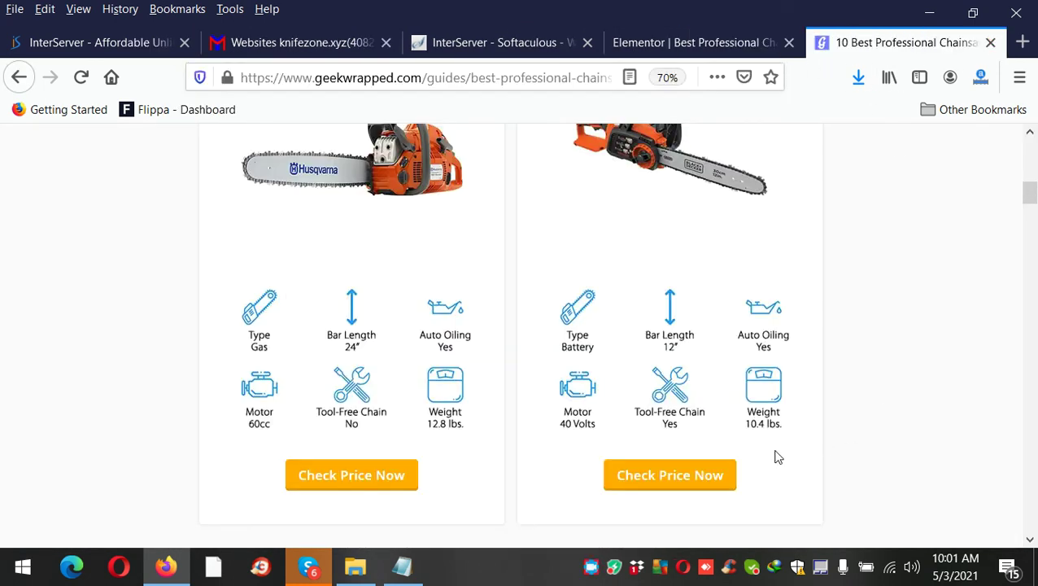
click(667, 480)
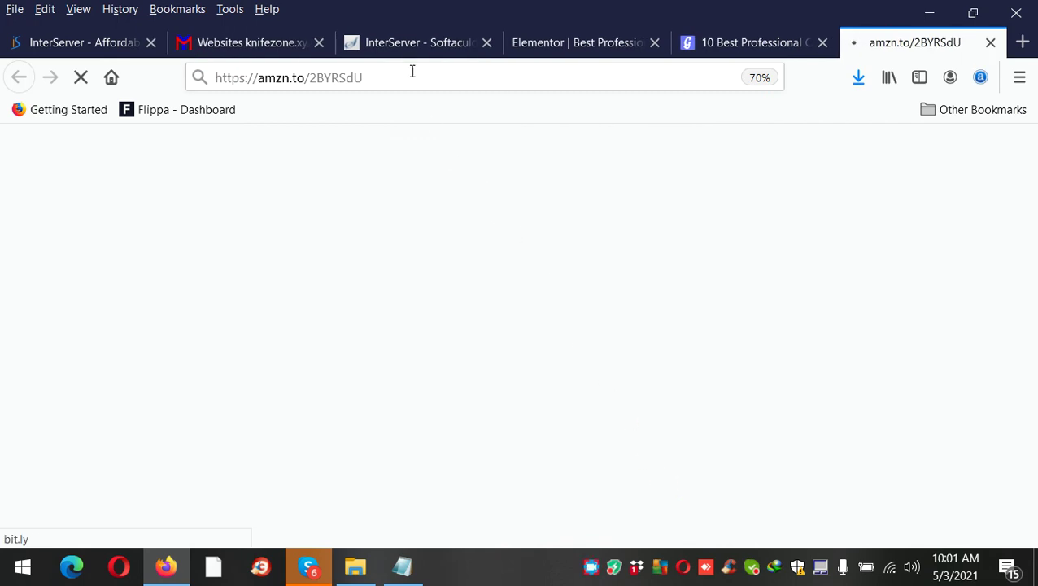
right_click(523, 79)
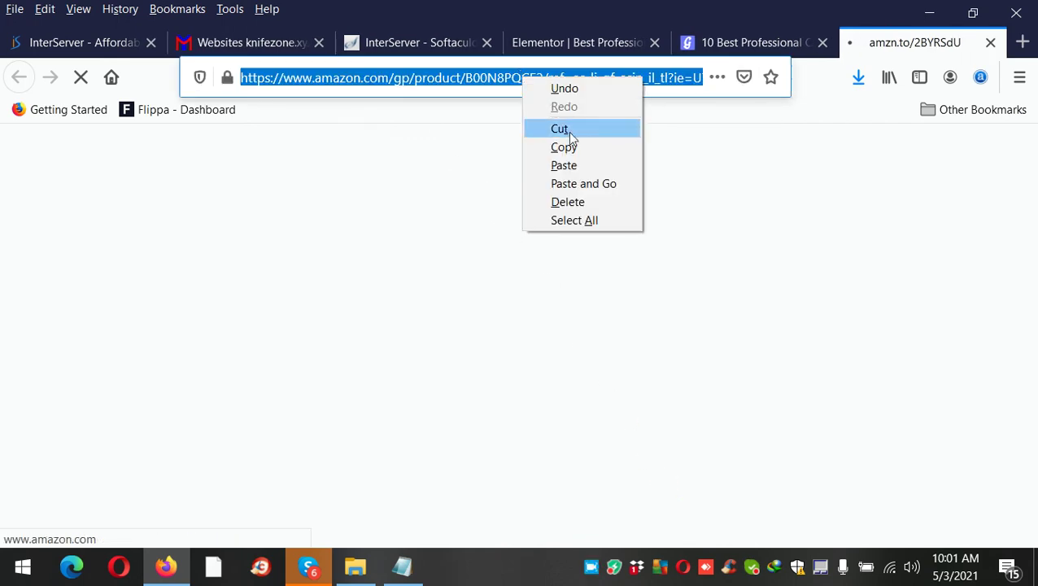
click(564, 147)
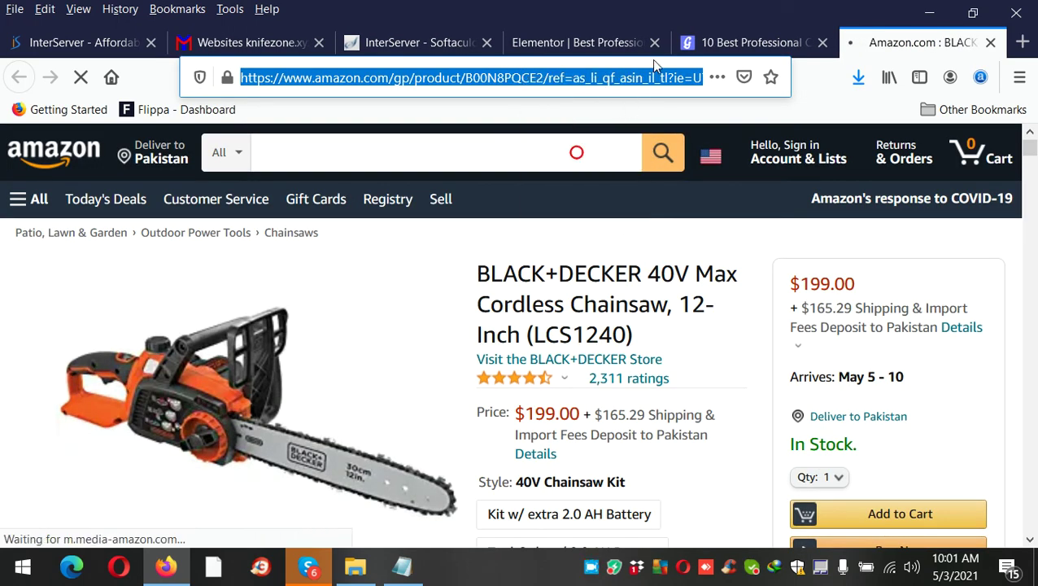
In Elementor, replace the Black + Decker button's link with the copied Amazon URL, set it to open in a new window, and update the page.
click(598, 41)
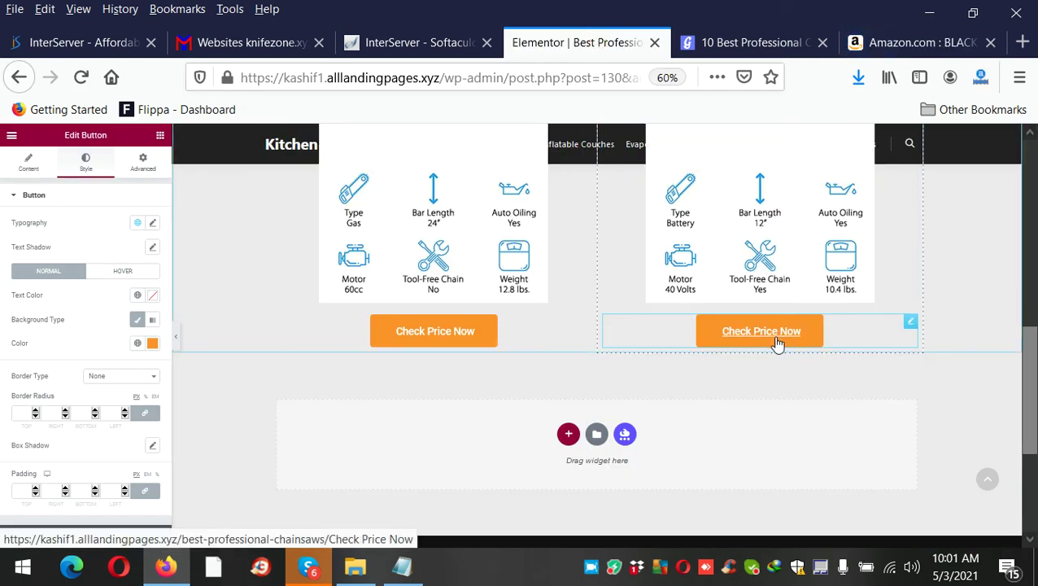
click(29, 163)
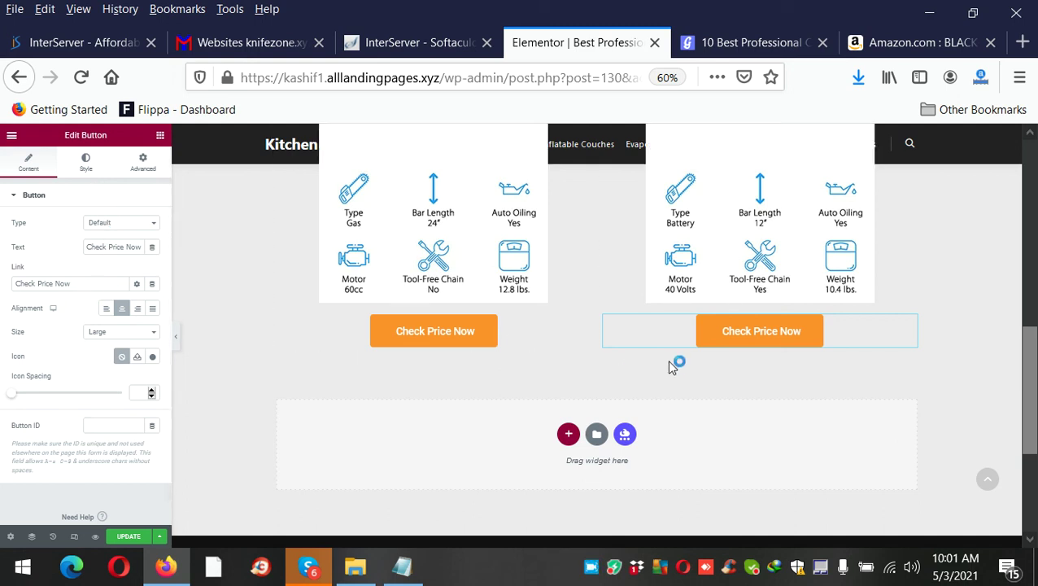
click(716, 339)
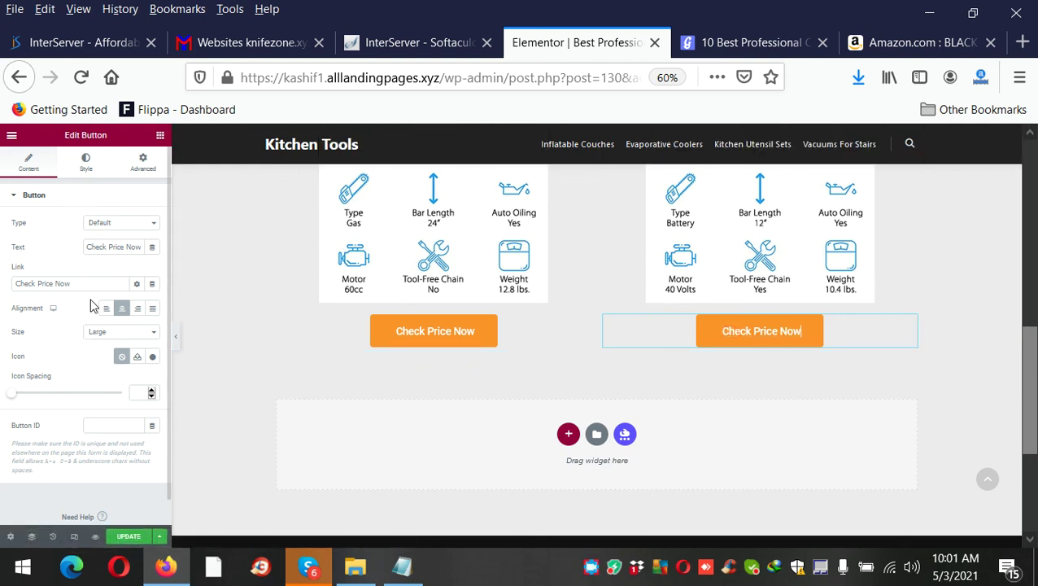
triple_click(114, 290)
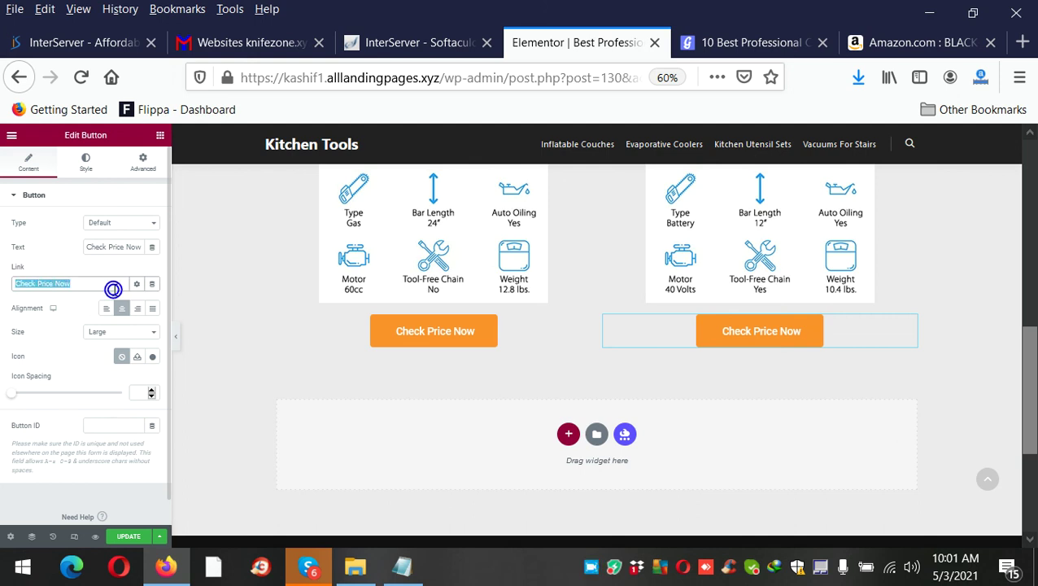
right_click(113, 290)
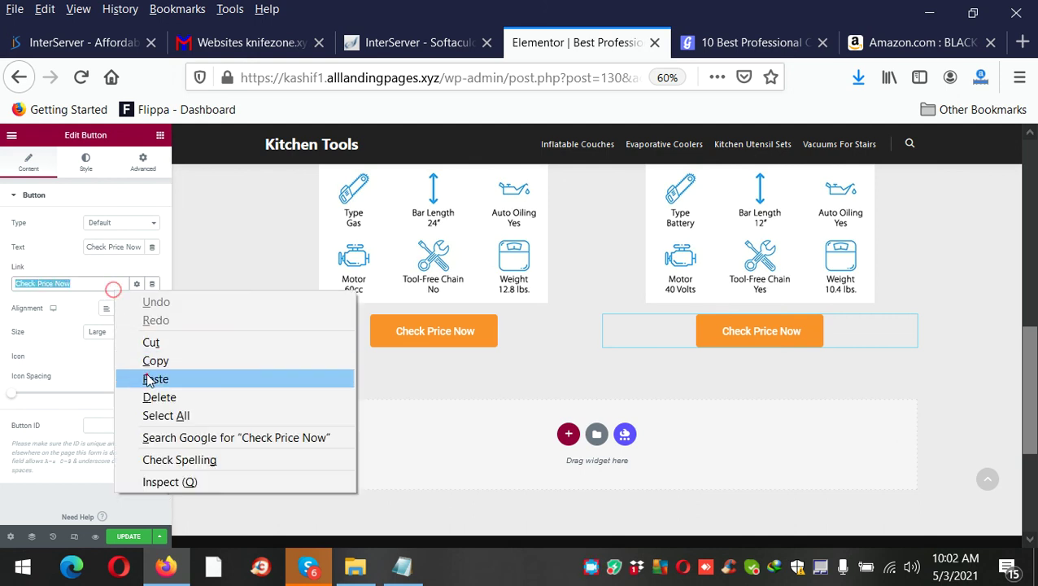
click(154, 379)
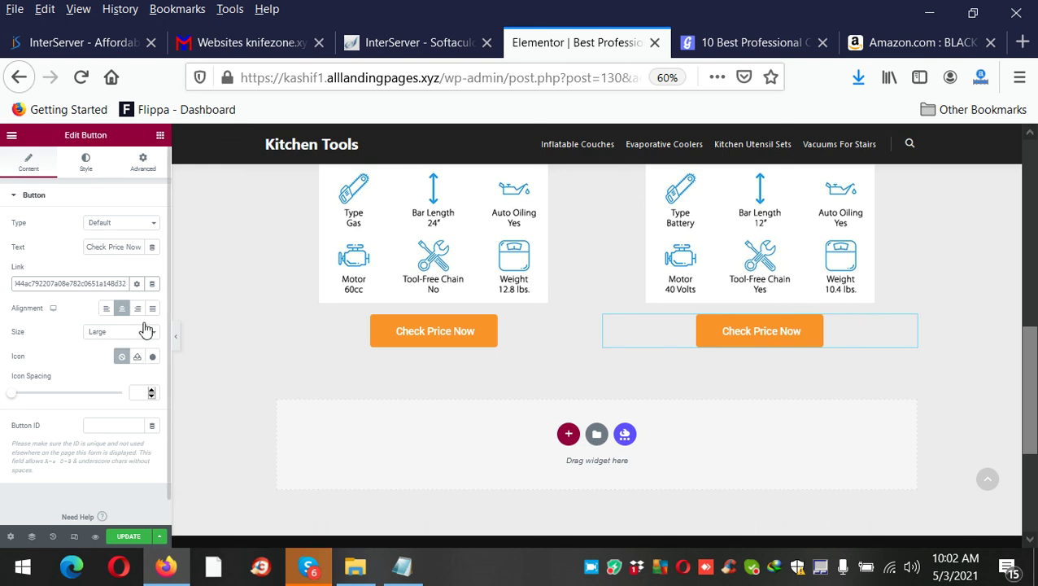
click(137, 283)
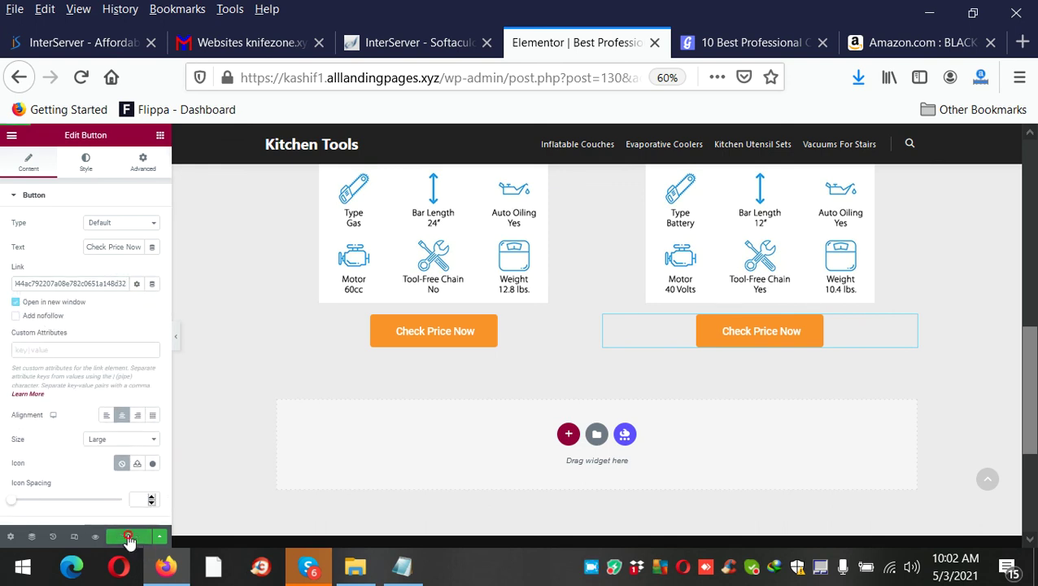
Select the Husqvarna price button, close the Black + Decker Amazon tab, and copy the Amazon URL opened from GeekWrapped's Husqvarna price link.
click(459, 334)
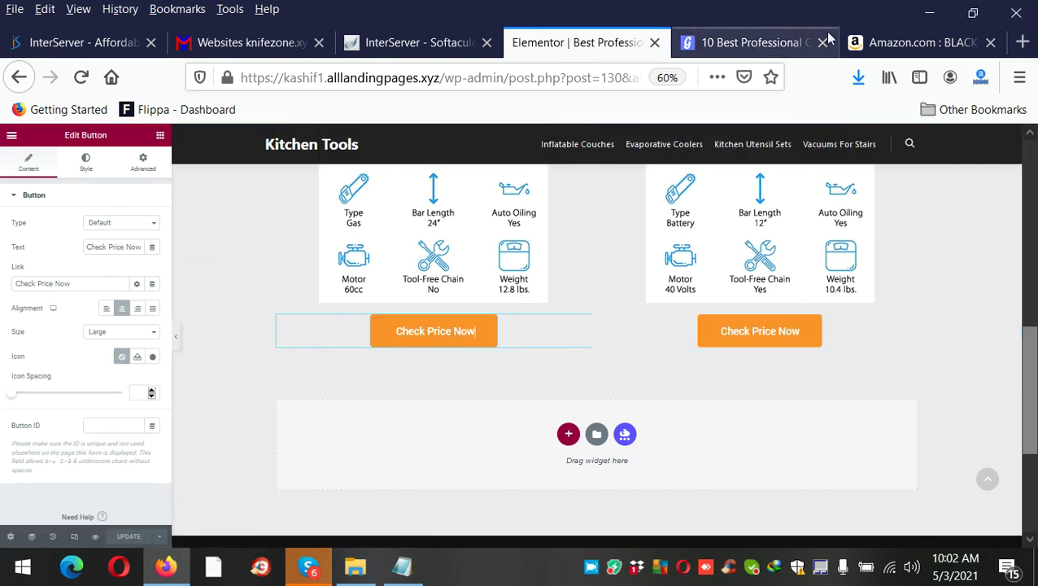
click(877, 36)
click(991, 42)
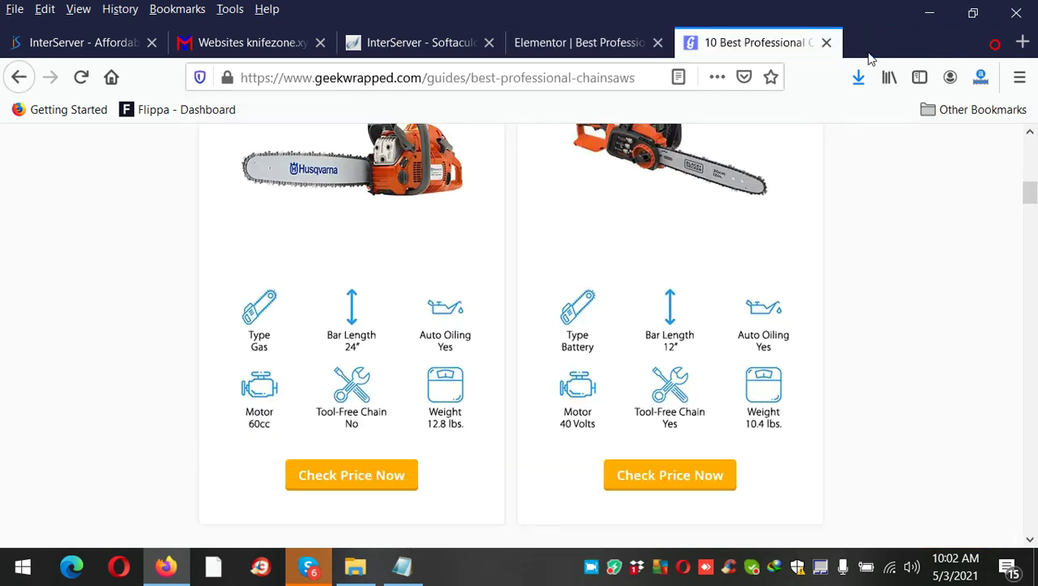
click(378, 489)
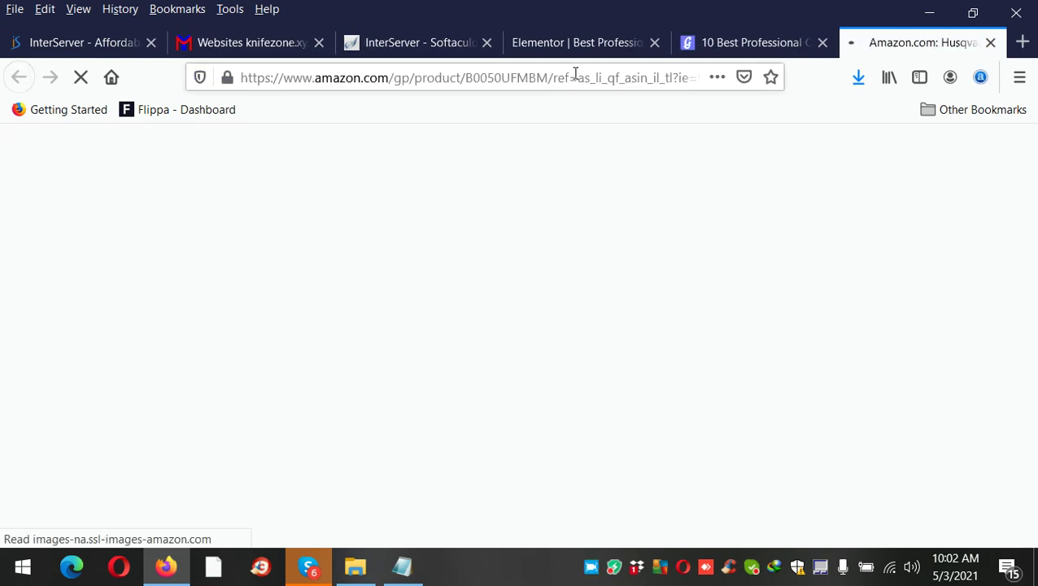
click(574, 75)
right_click(574, 75)
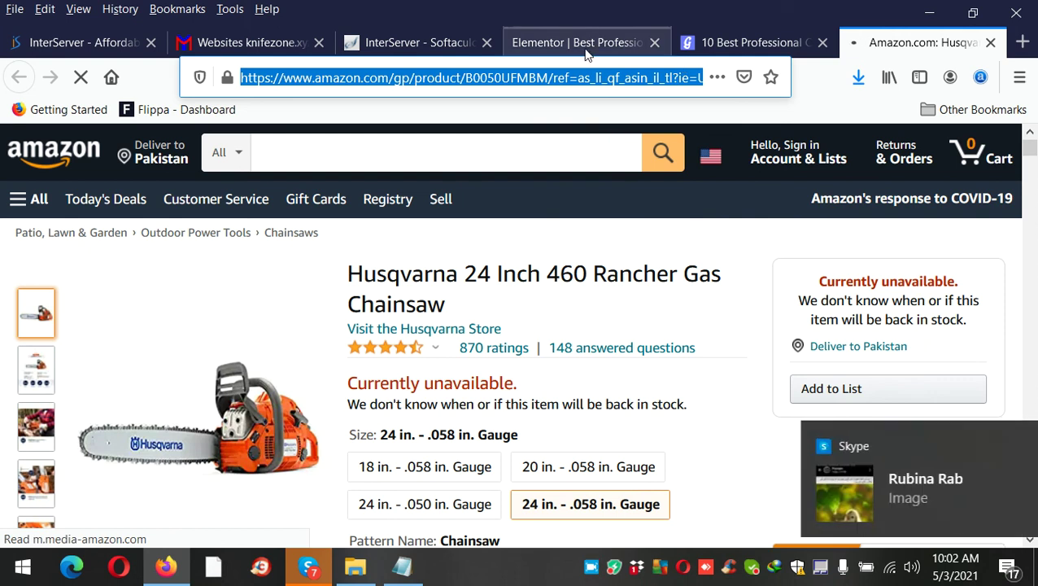
In Elementor, replace the link of the Husqvarna Check Price Now button with the copied Amazon product URL.
click(582, 44)
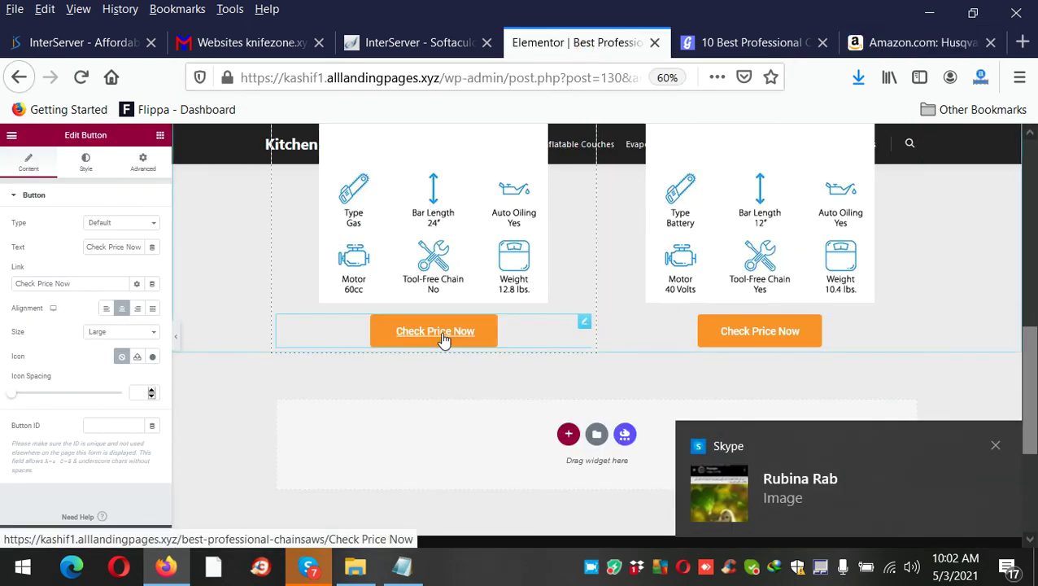
triple_click(101, 283)
right_click(101, 282)
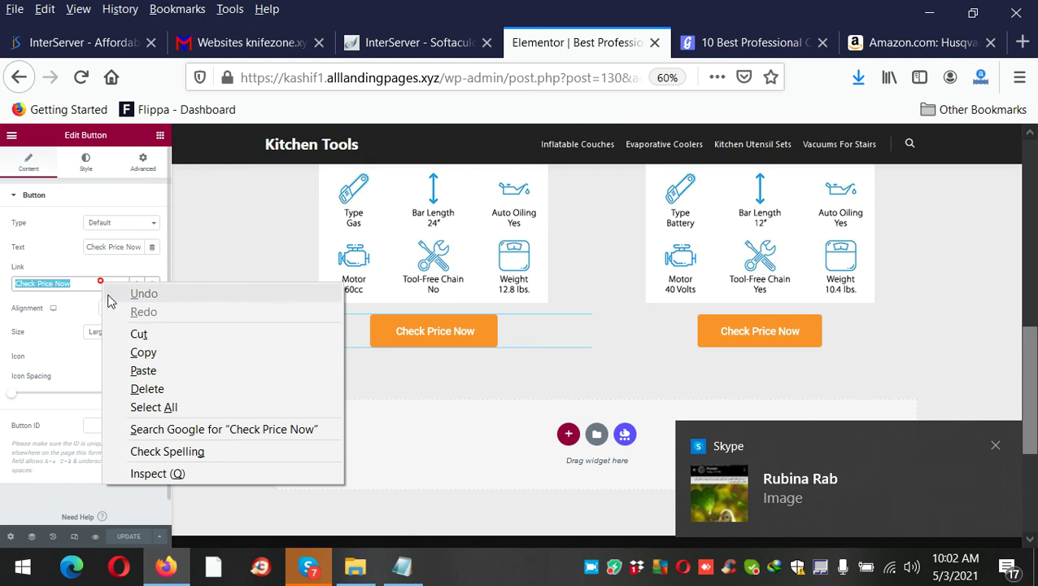
click(141, 374)
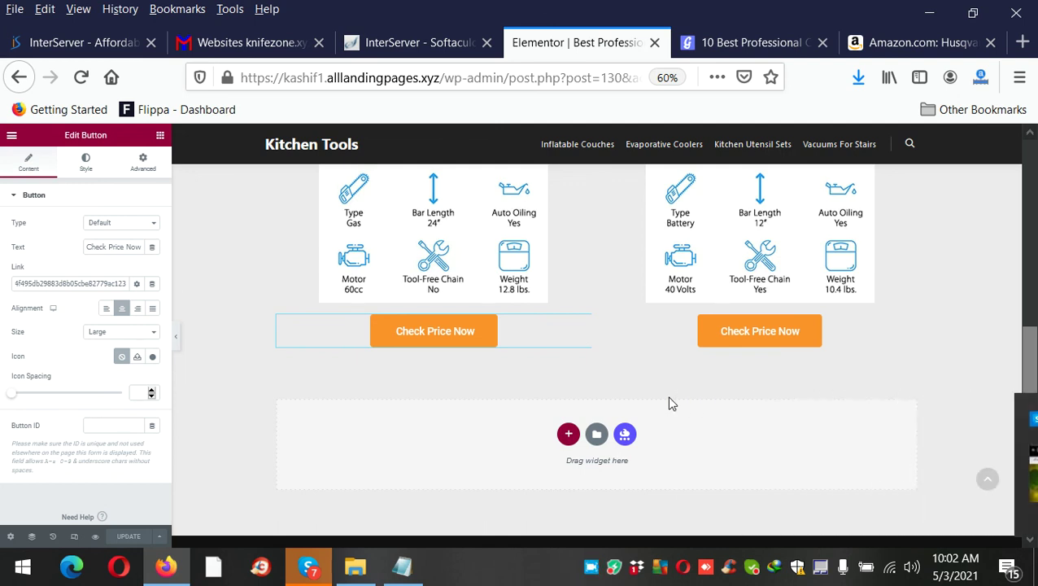
Review the Elementor page from the hero banner to the footer, examining both product picks and their price buttons.
click(870, 41)
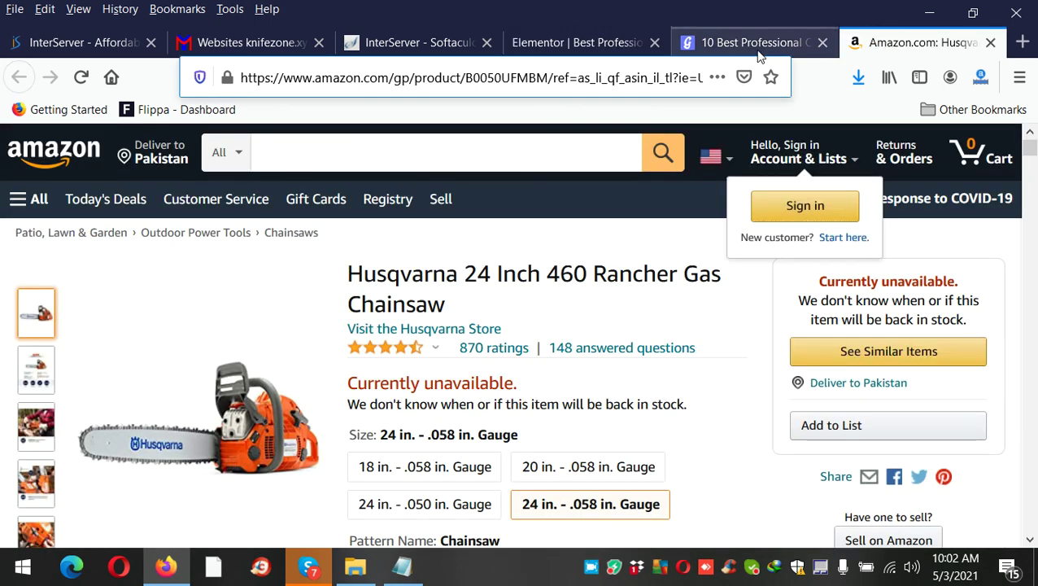
click(732, 42)
click(602, 42)
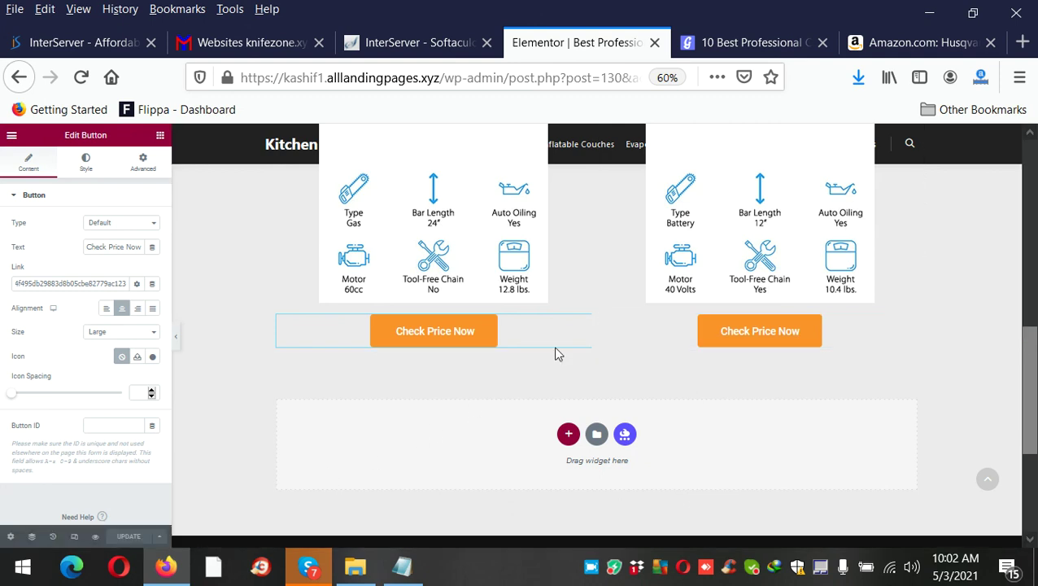
scroll(626, 305, up, 6)
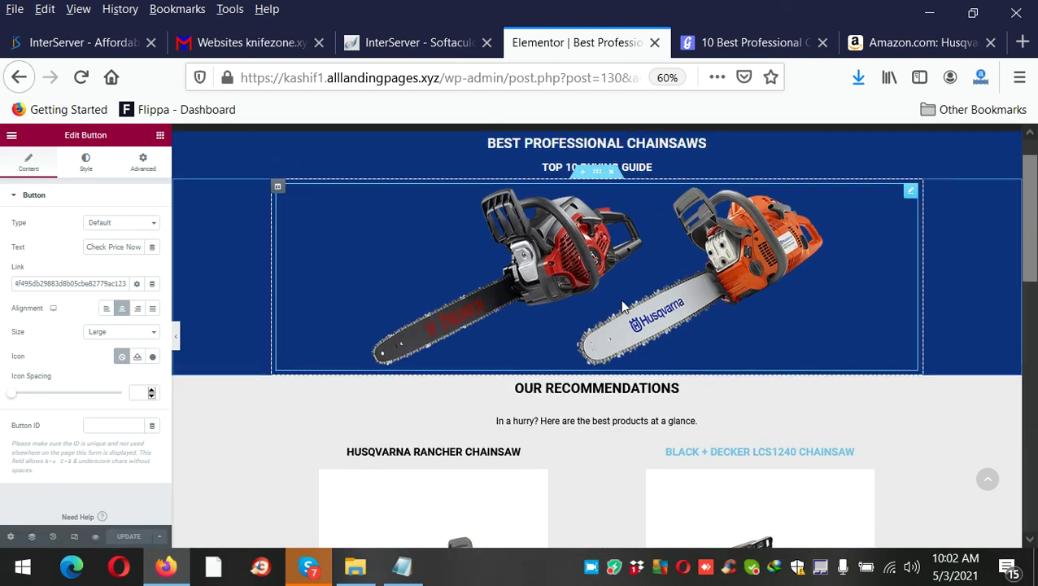
scroll(642, 302, down, 4)
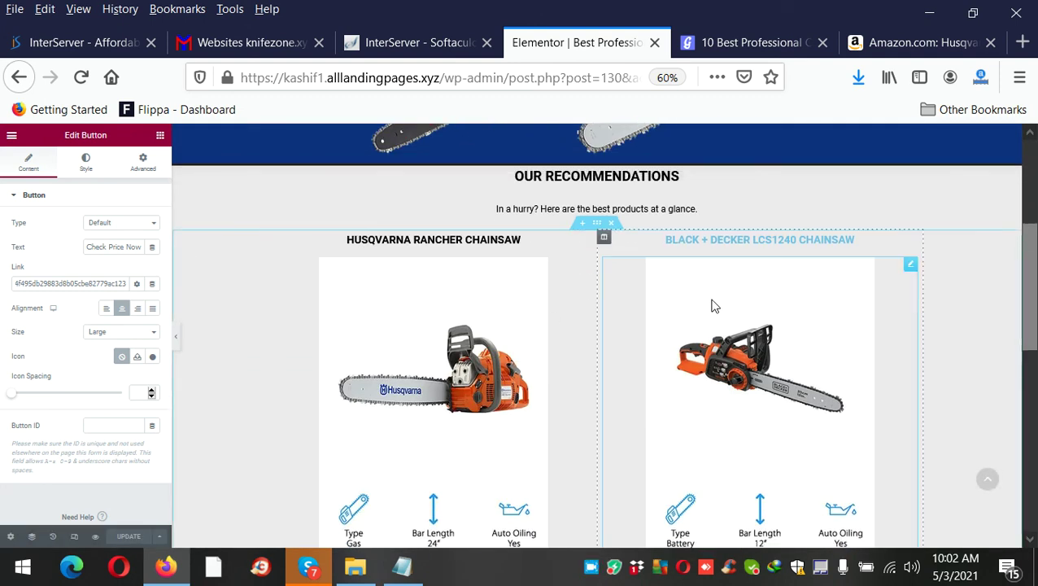
scroll(711, 305, down, 3)
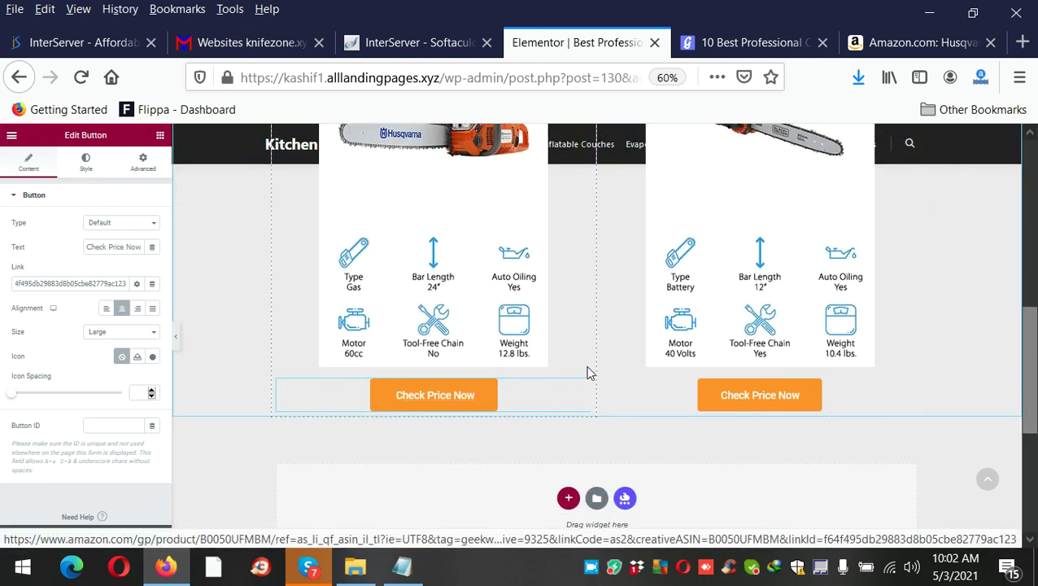
scroll(688, 322, down, 3)
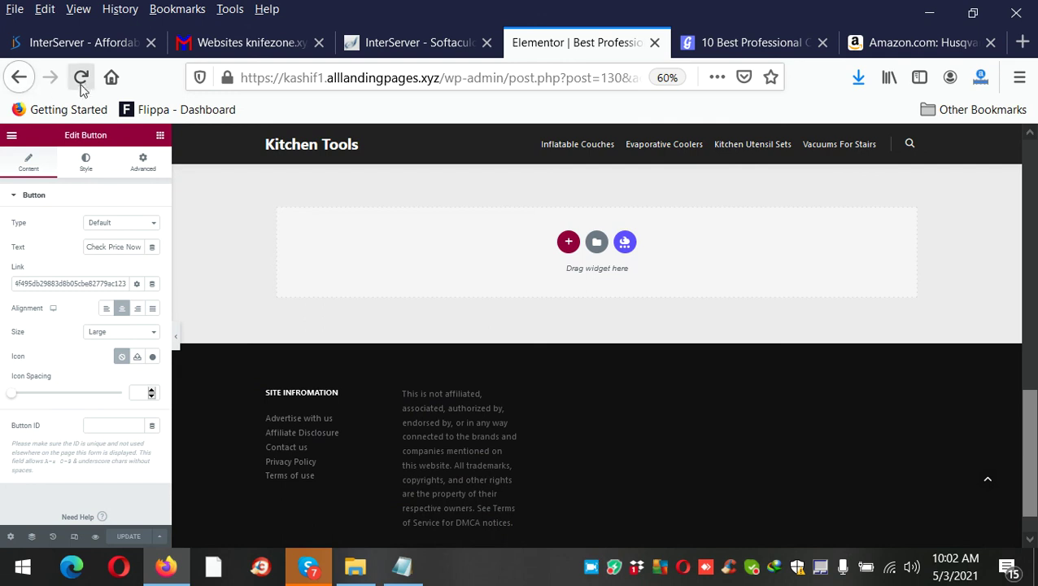
scroll(737, 359, up, 5)
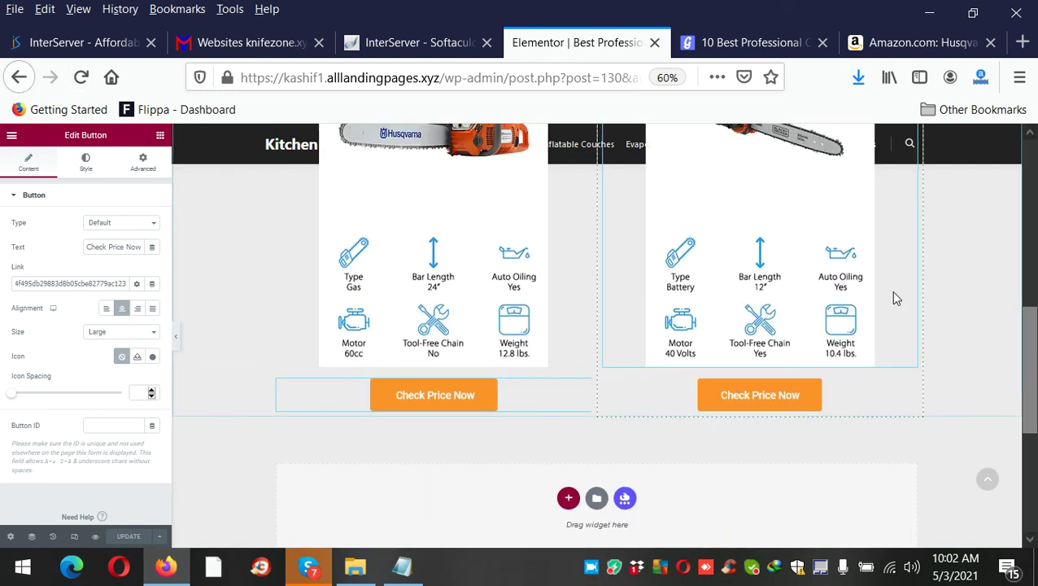
scroll(966, 279, up, 2)
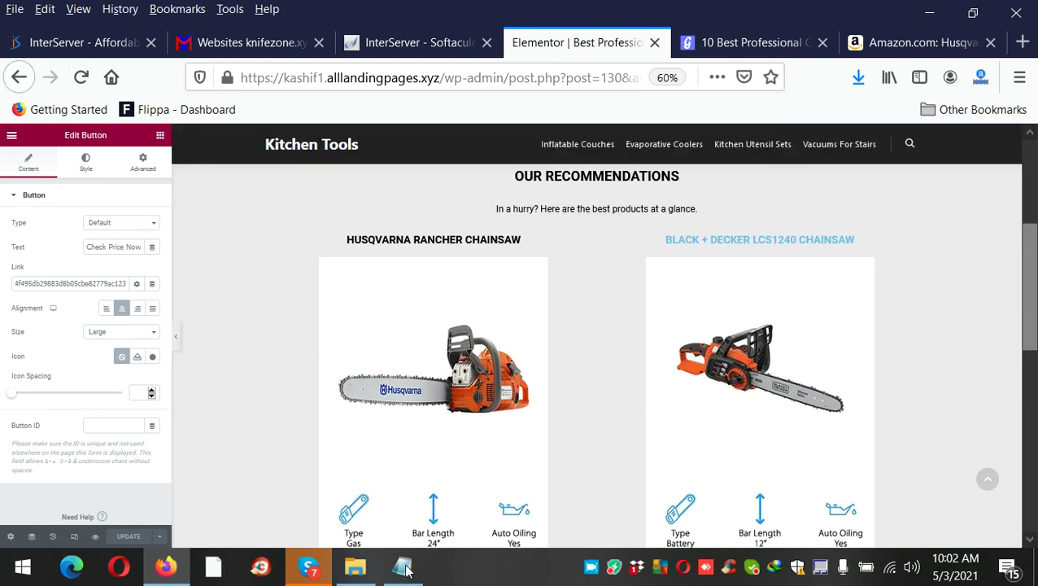
mouse_move(318, 576)
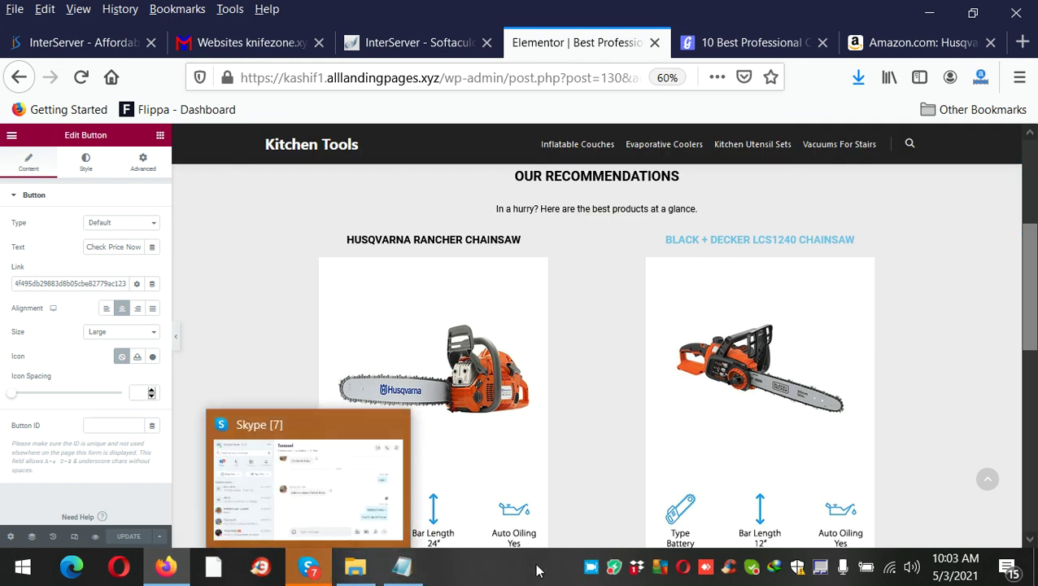
click(593, 574)
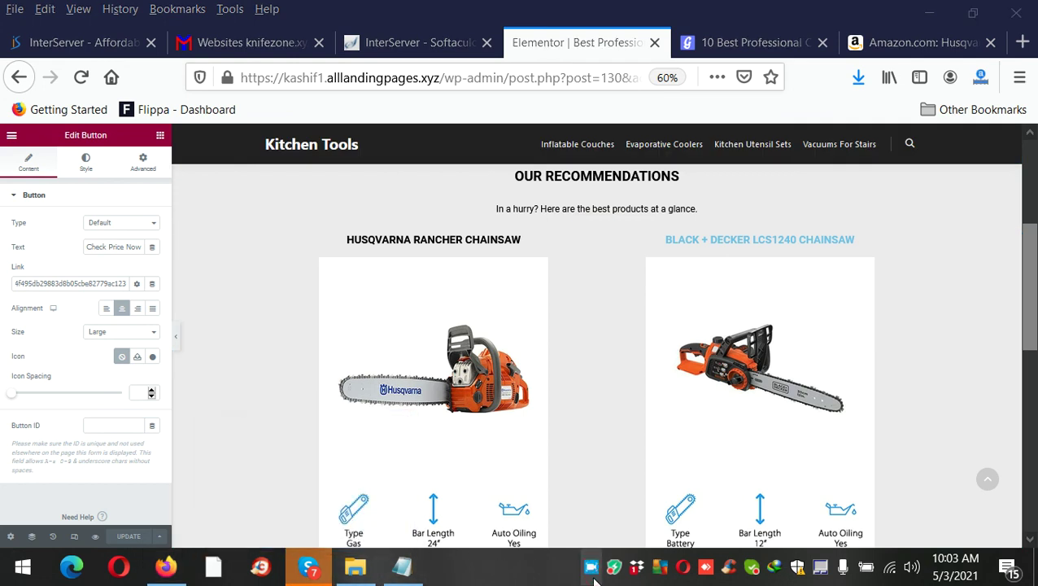